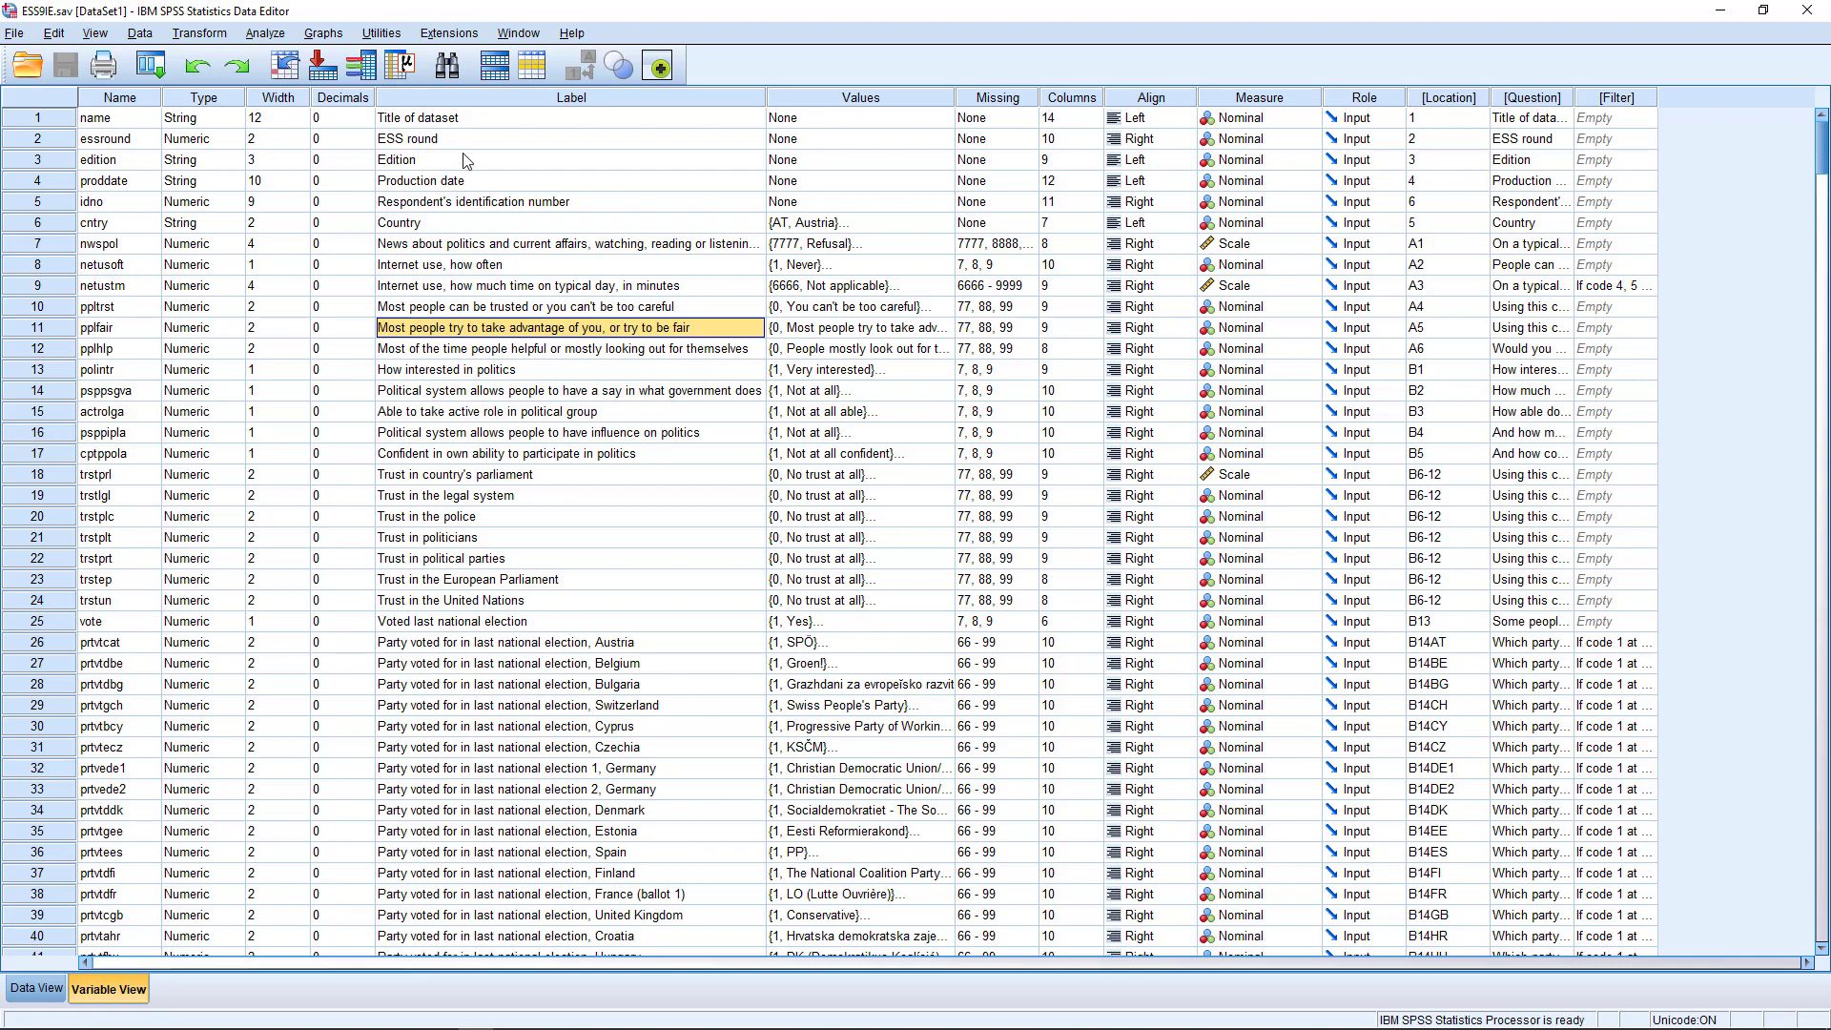
Step: Start a Crosstabs analysis in a widened dialog and display the source variables by name
left_click(265, 34)
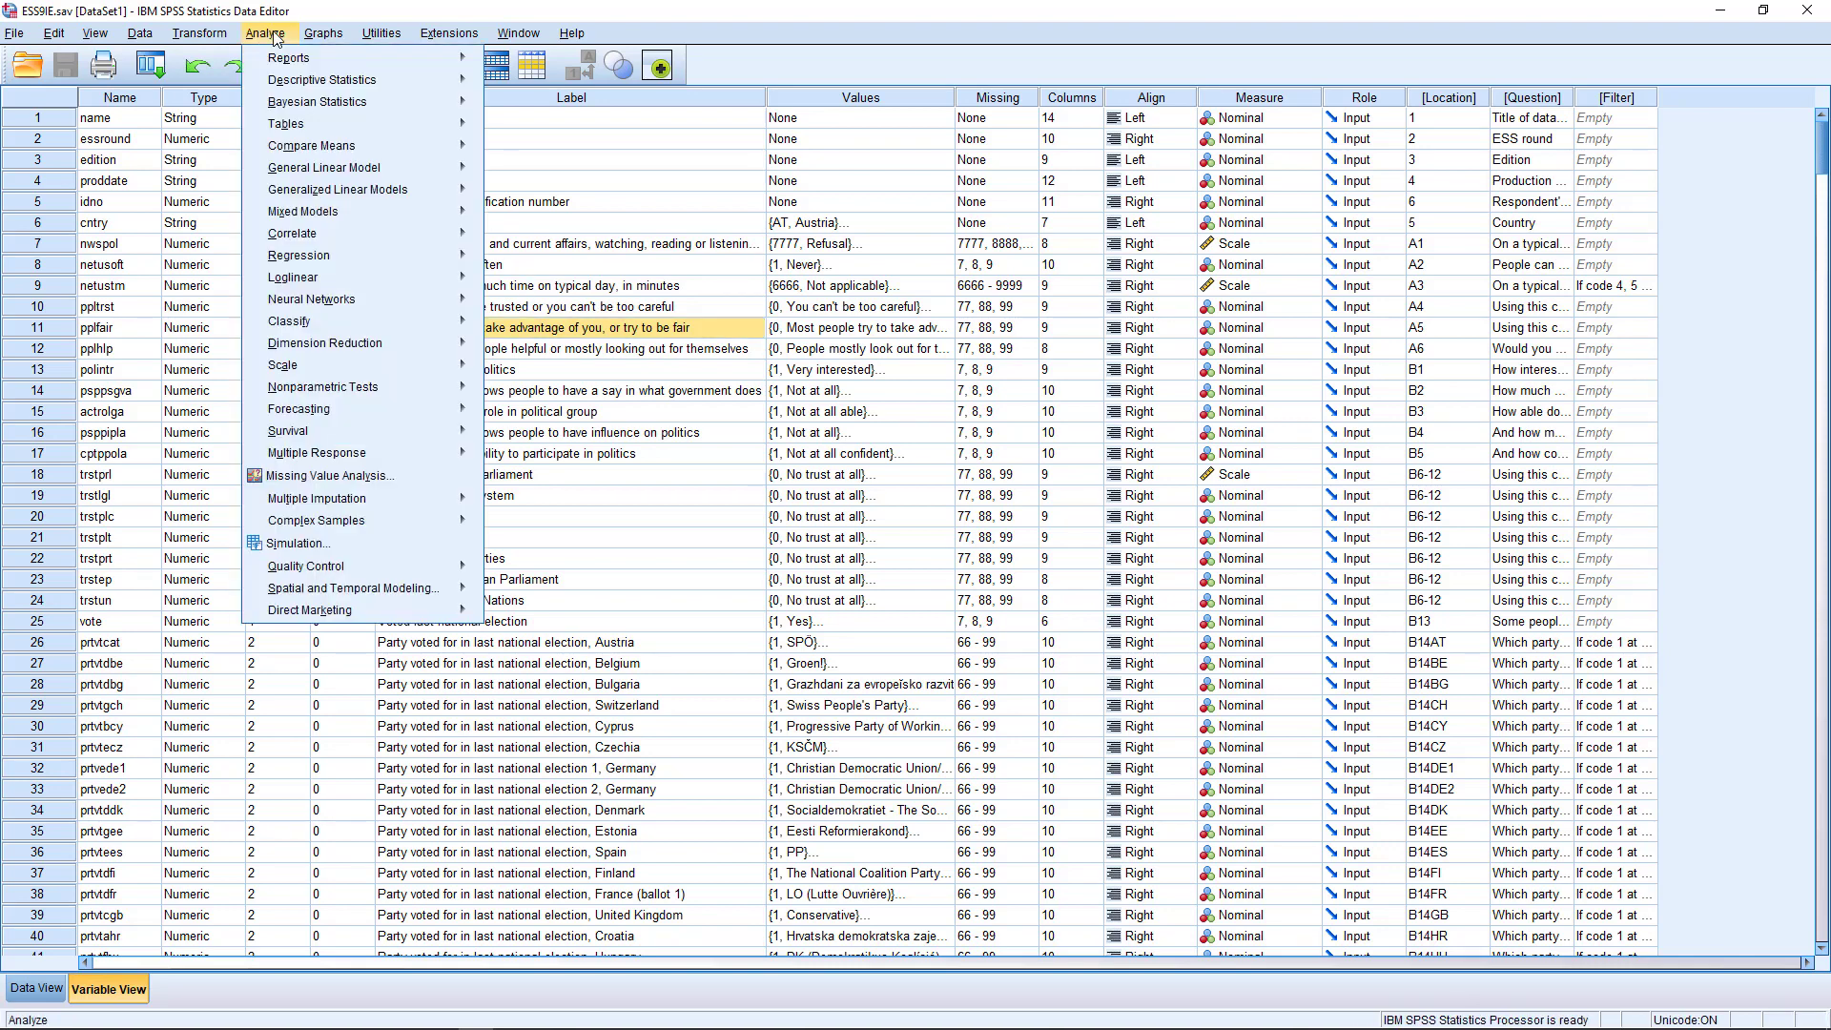
mouse_move(299, 85)
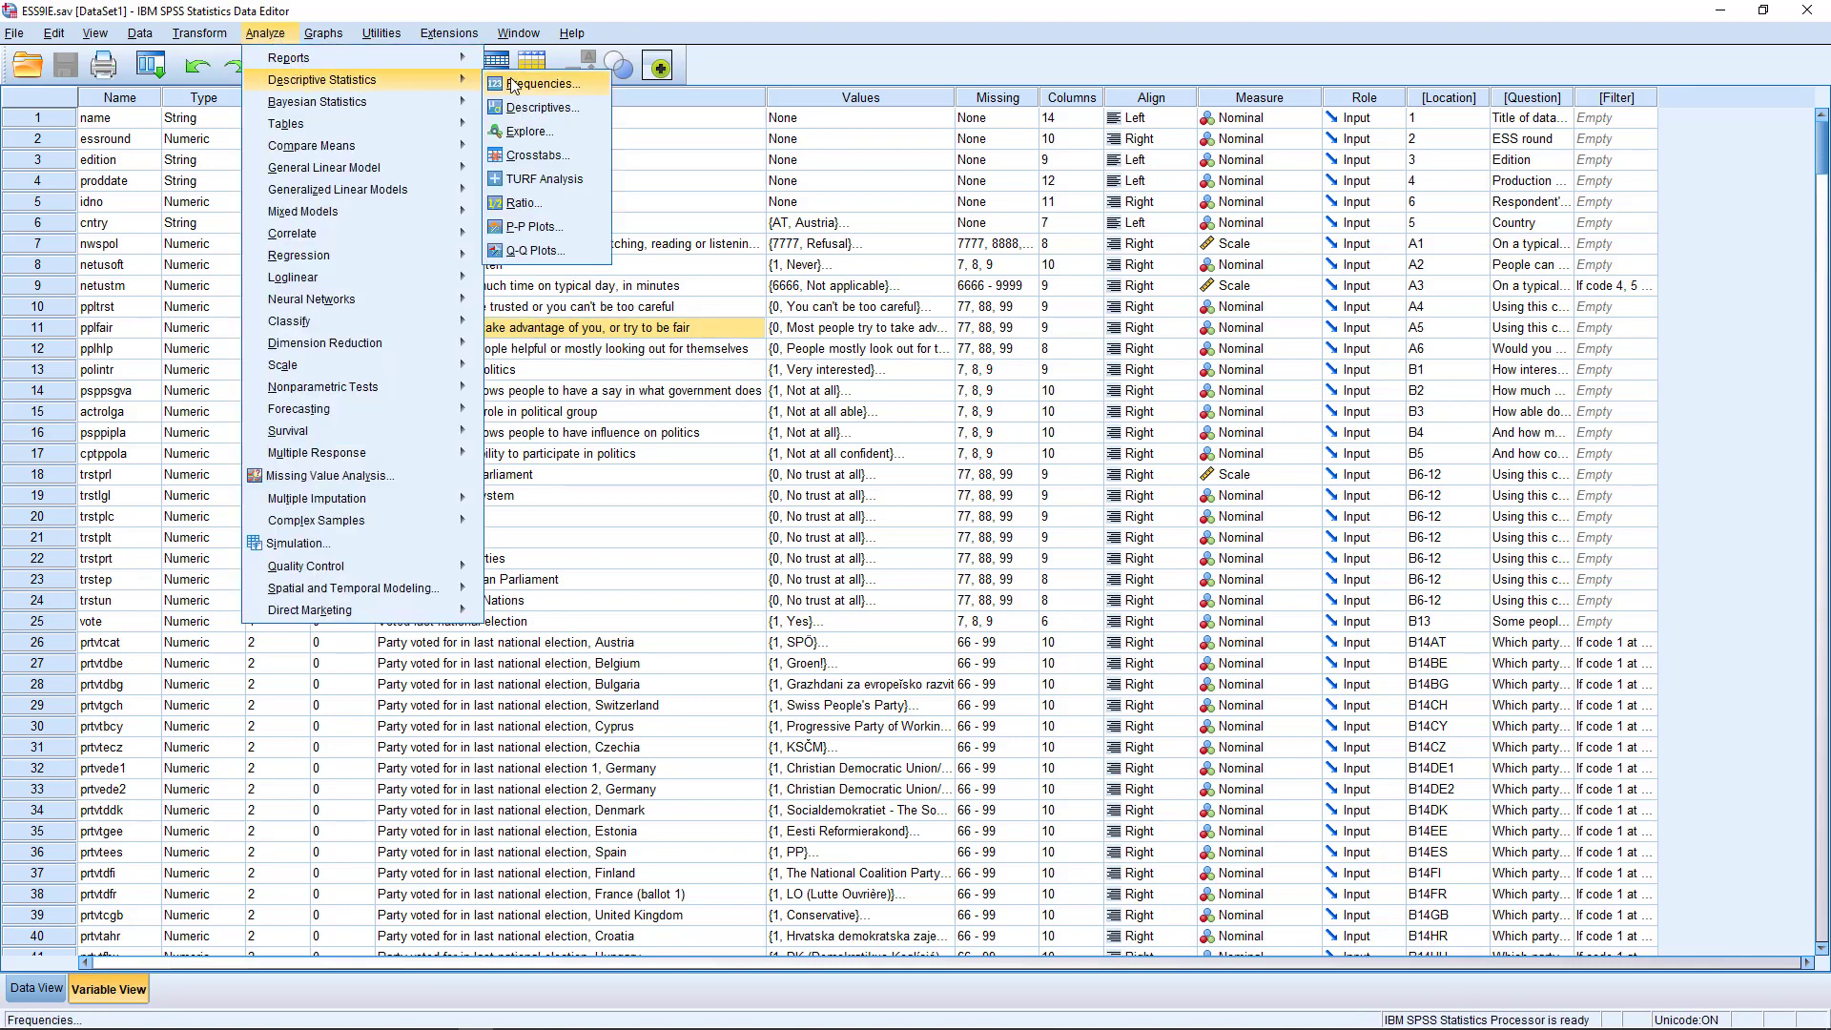
left_click(541, 155)
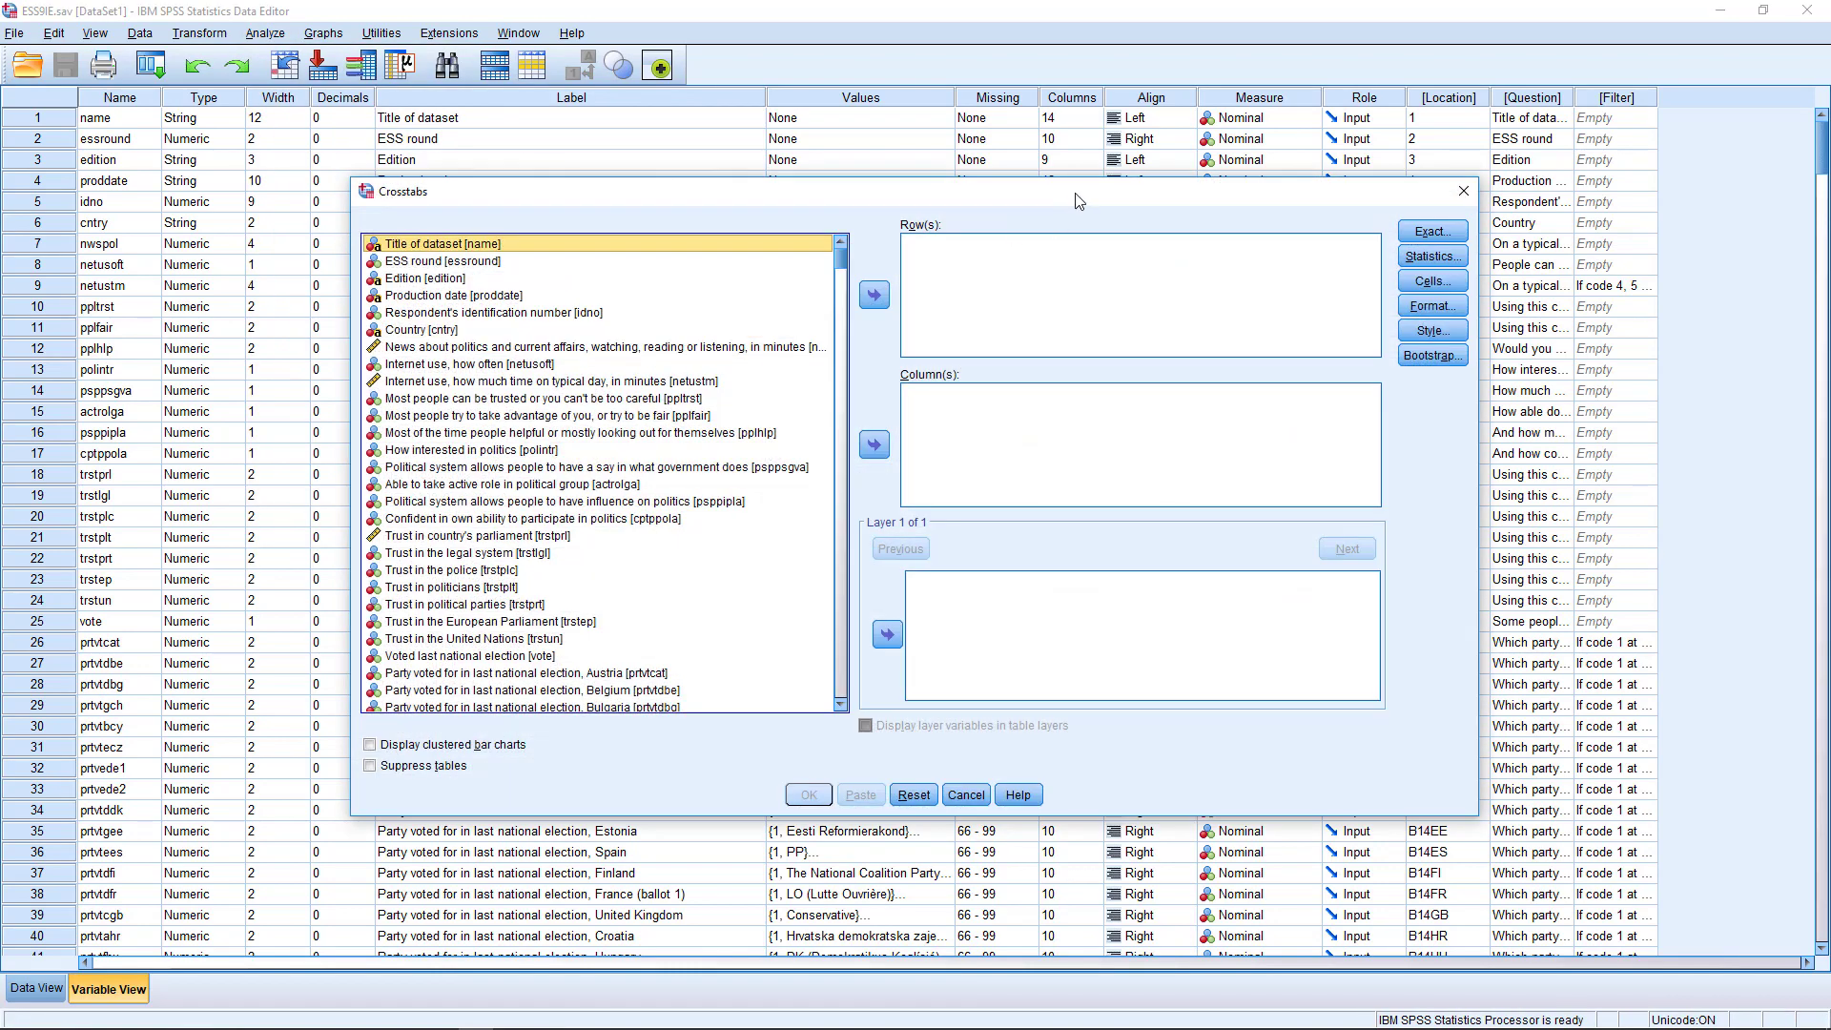
left_click_drag(1073, 197, 1006, 190)
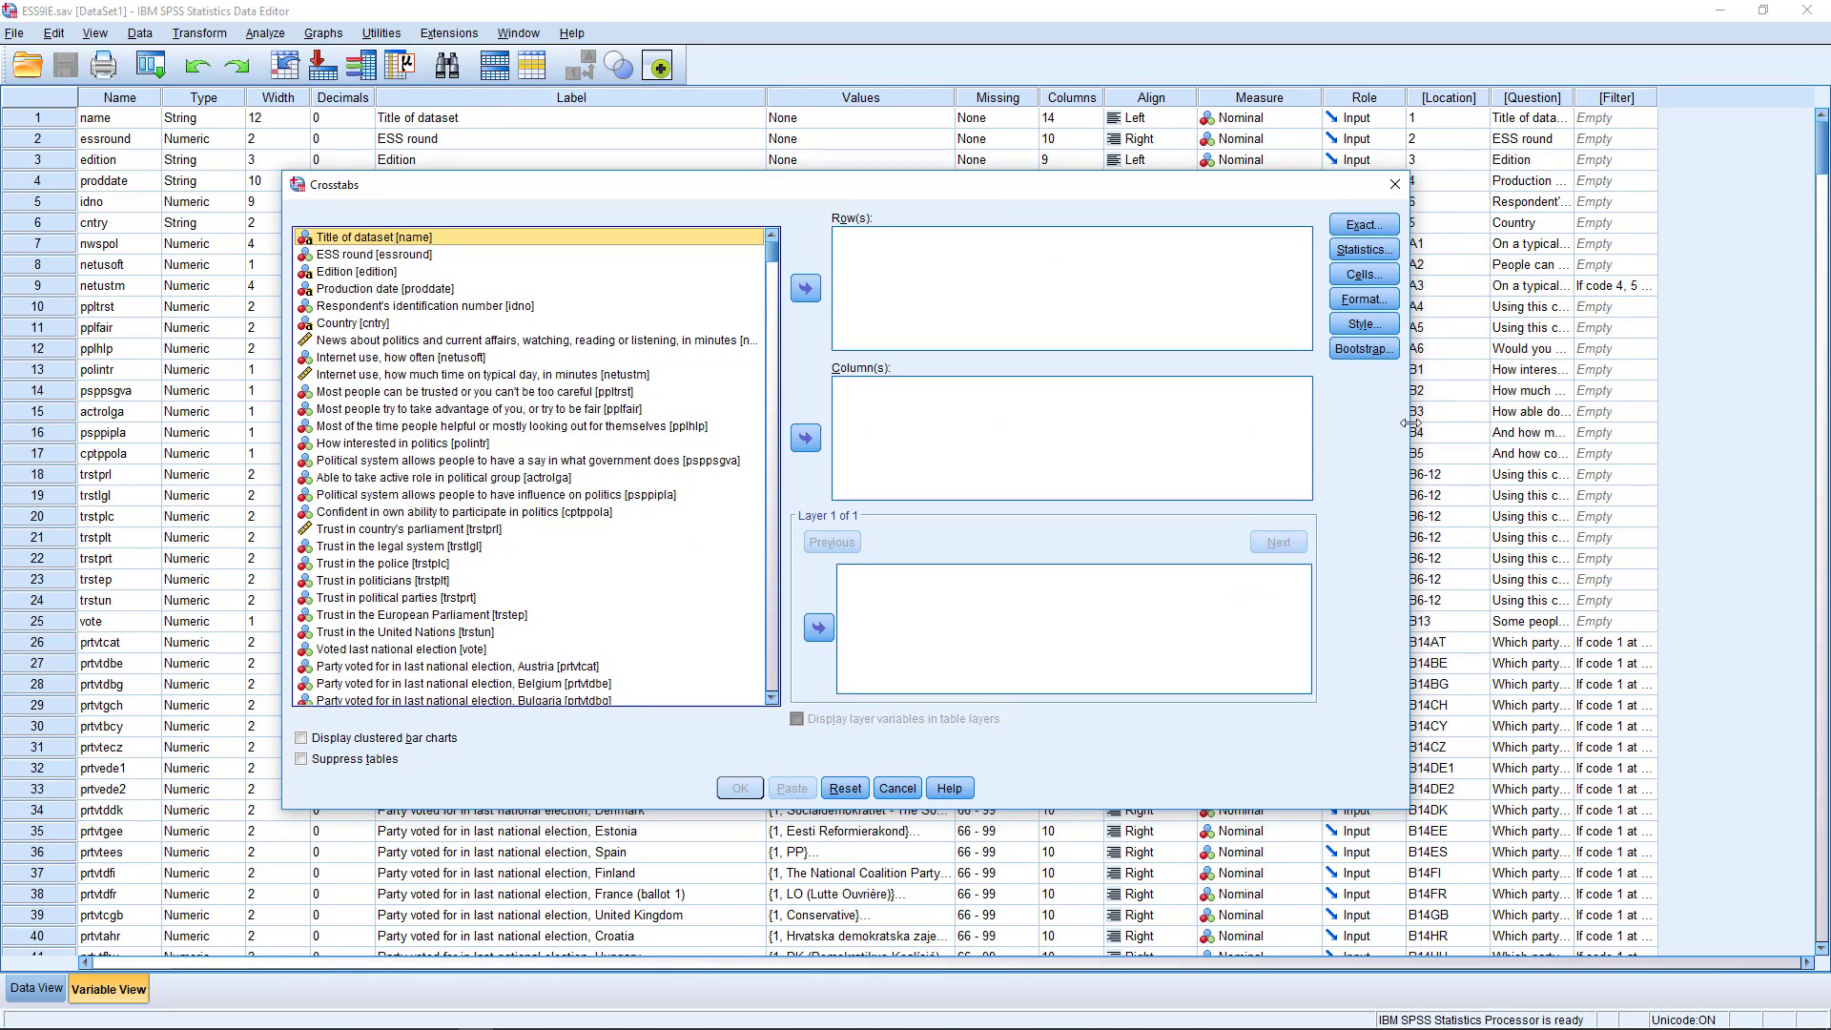
left_click_drag(1409, 427, 1568, 416)
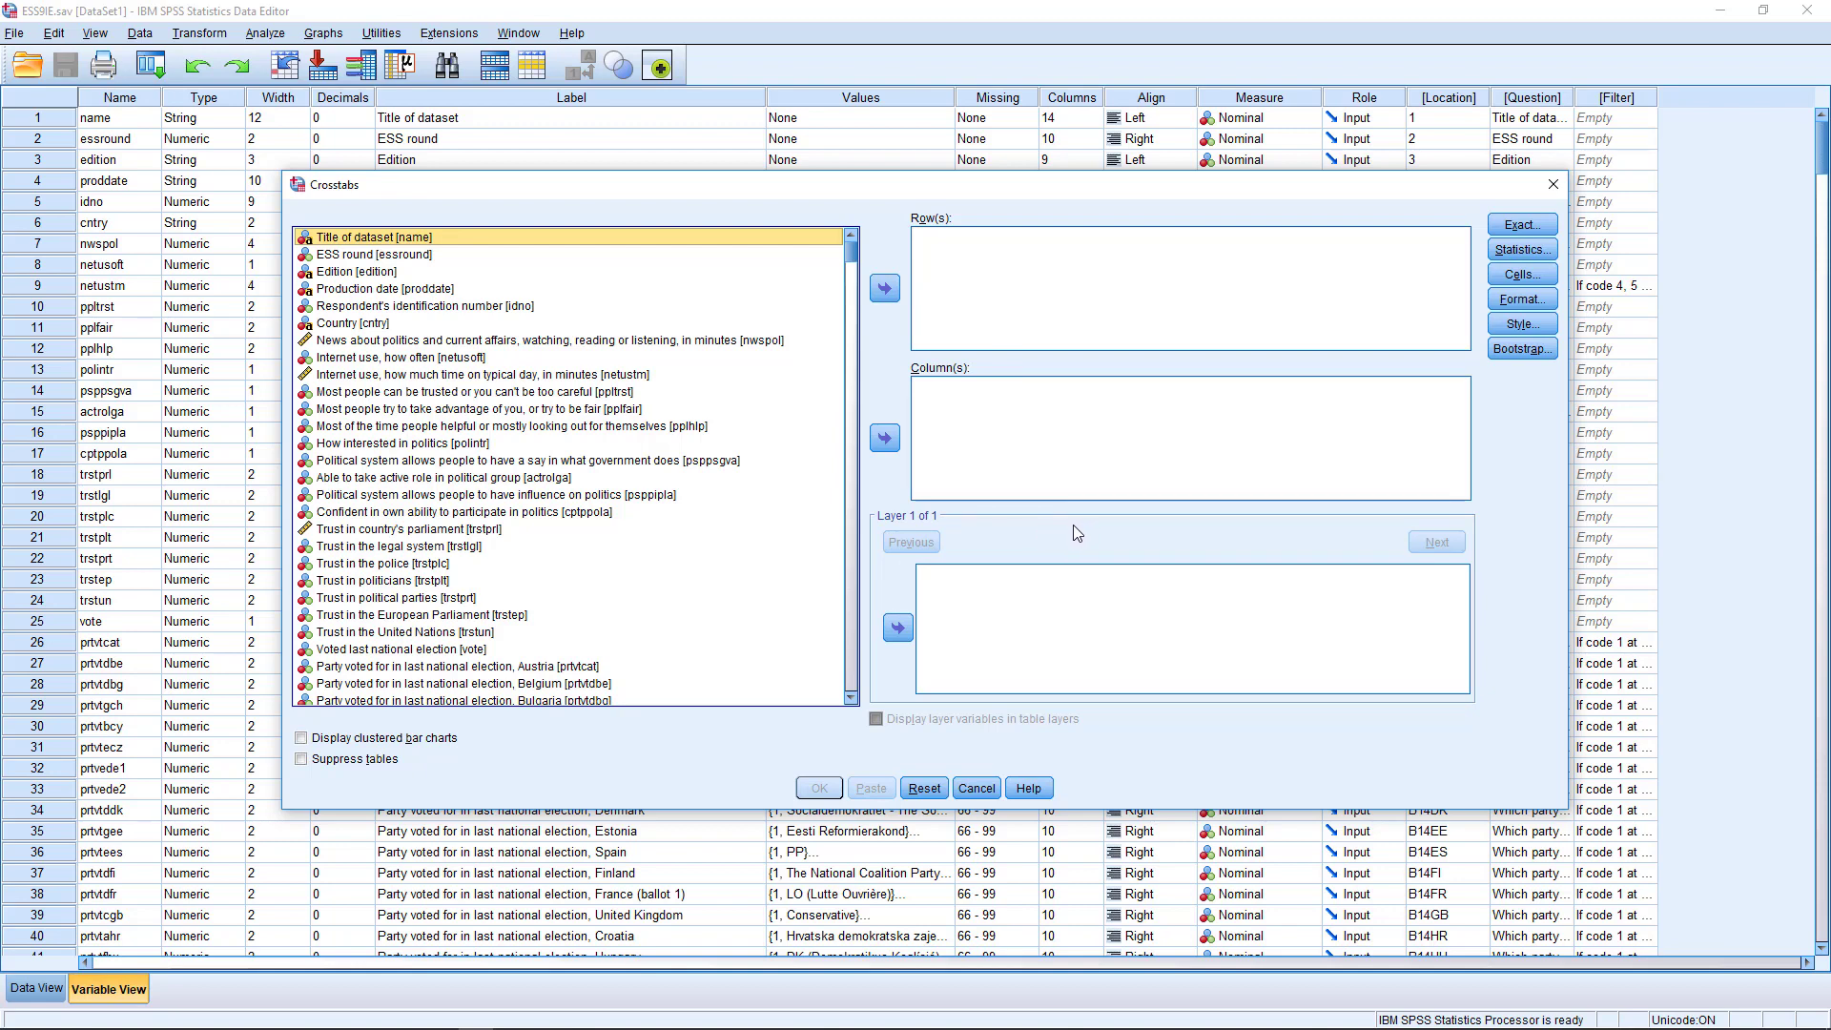
right_click(348, 325)
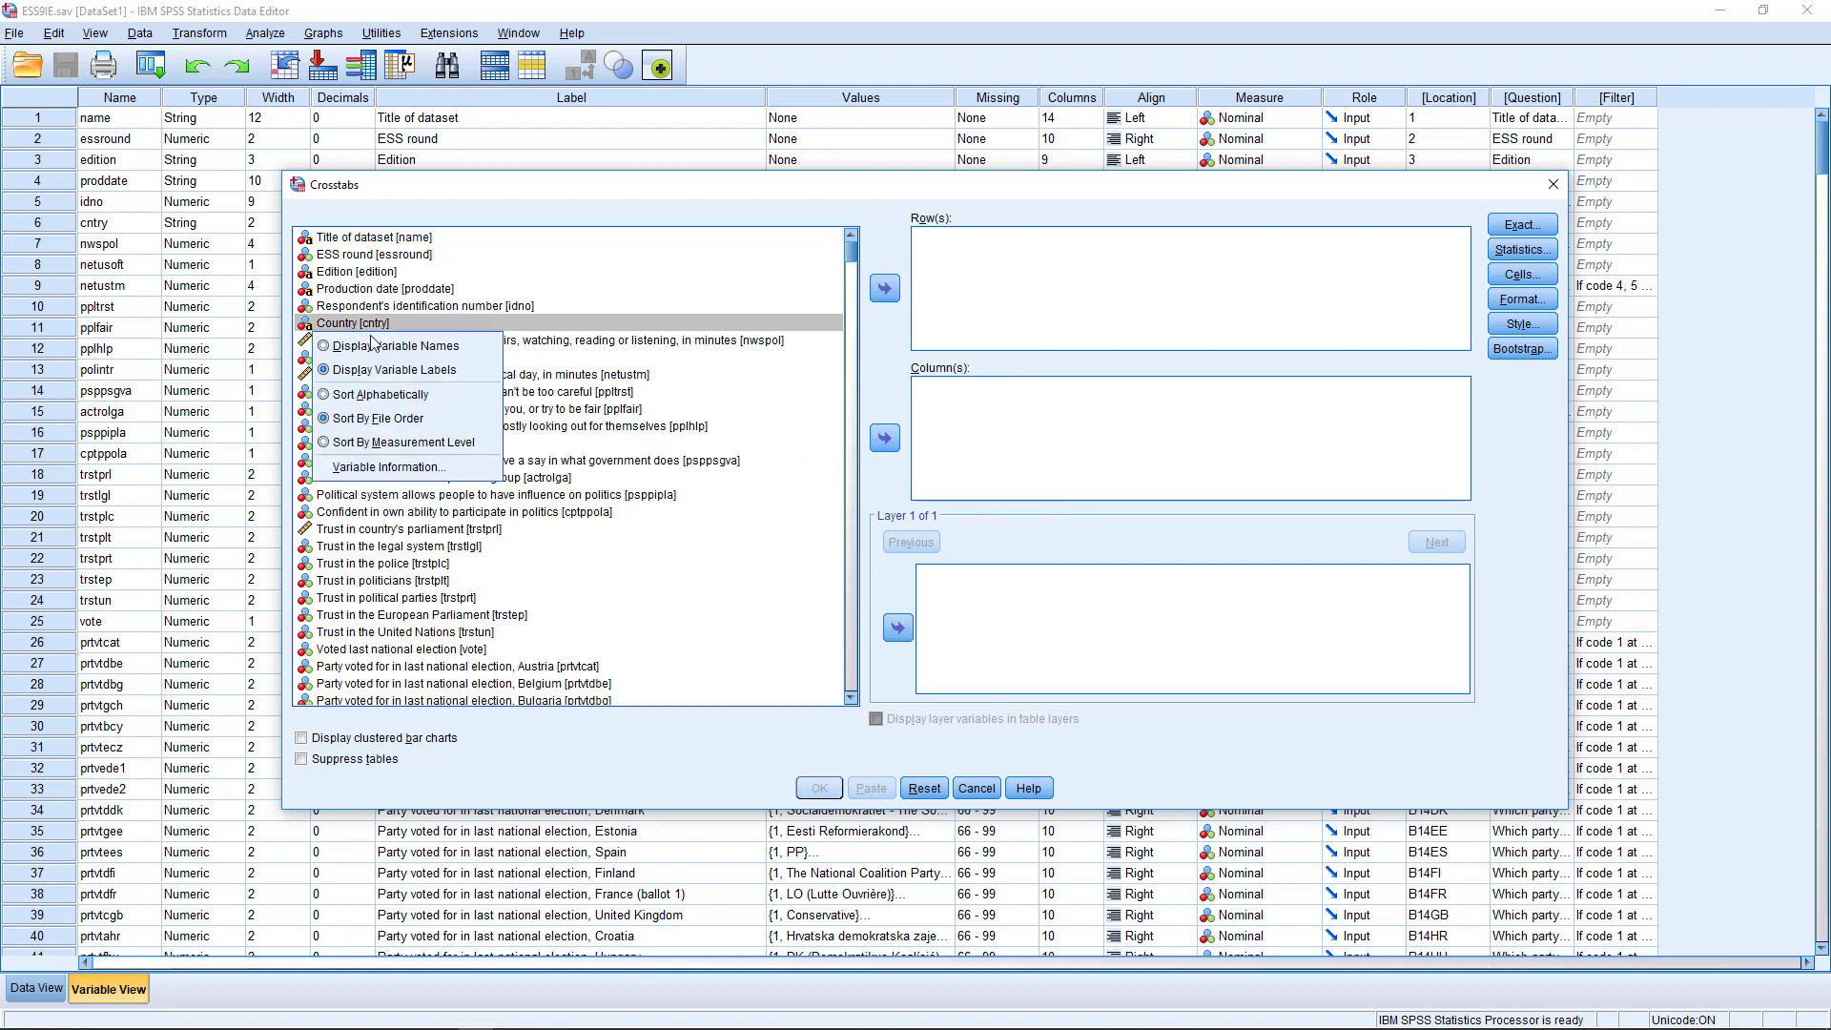
left_click(378, 345)
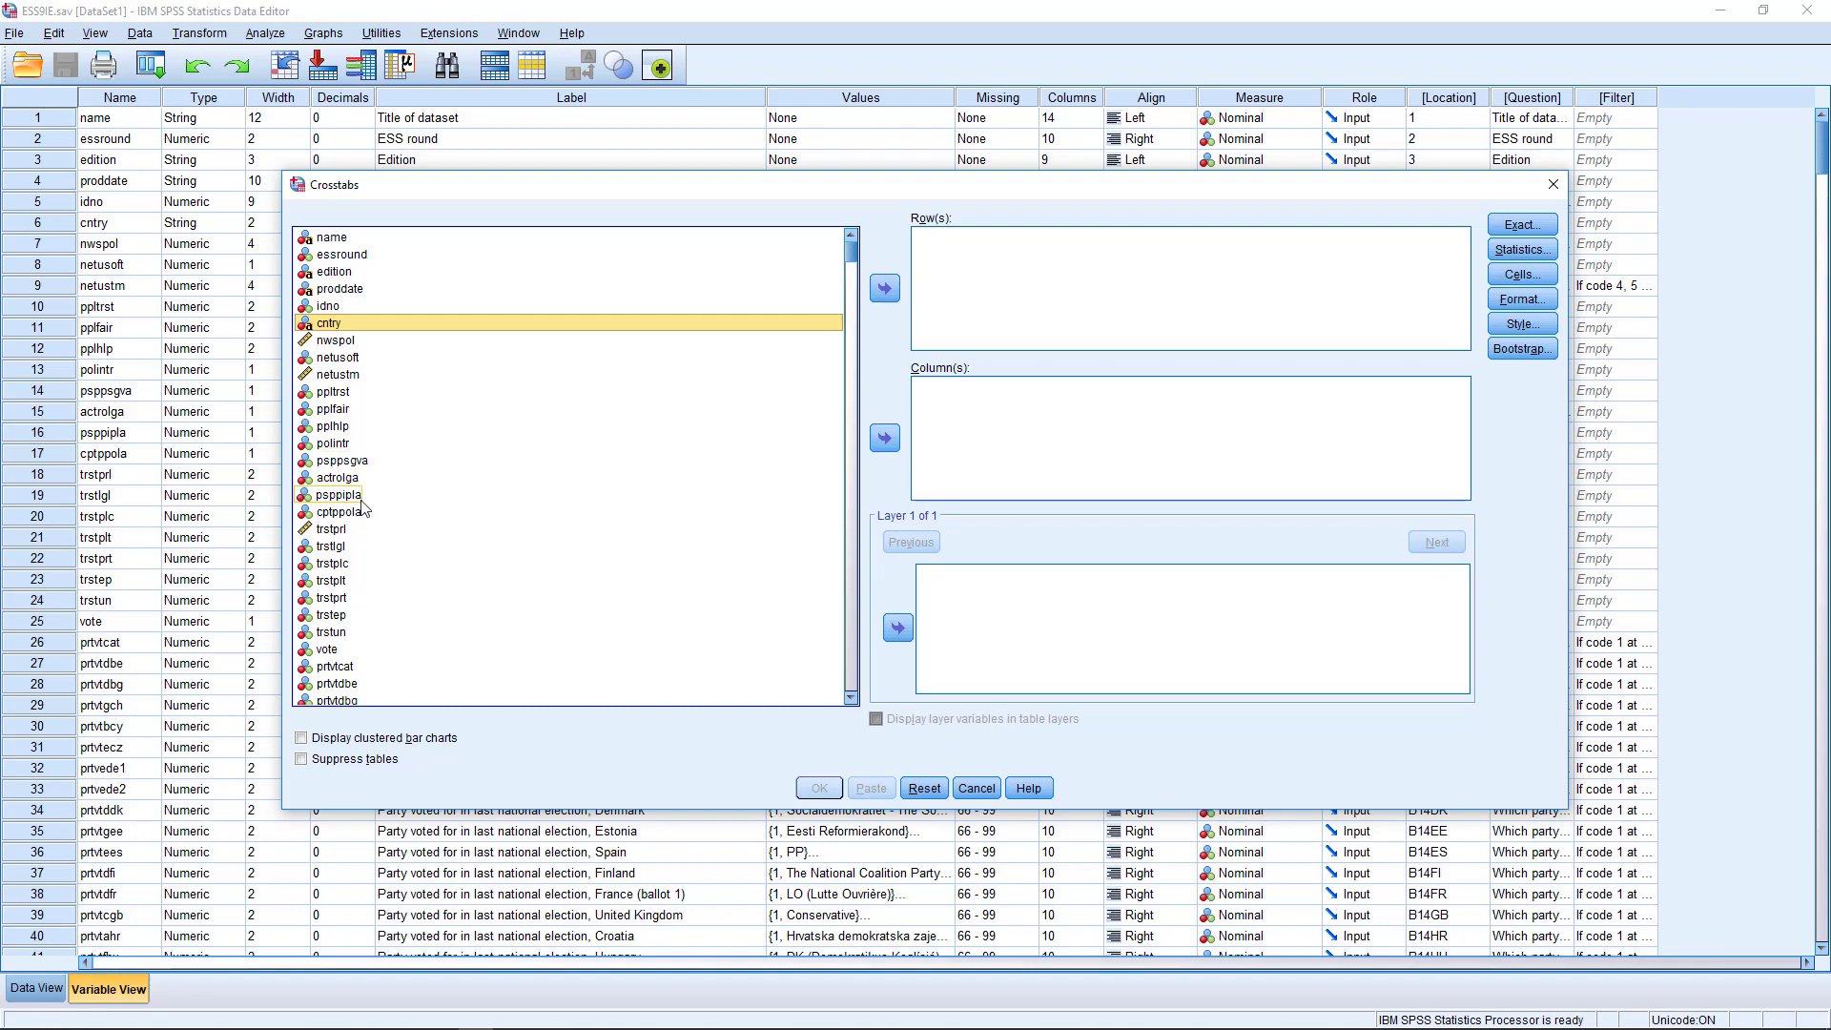
Step: Assign vote as the column variable and edgroup2 as the row variable of the crosstab
left_click(329, 650)
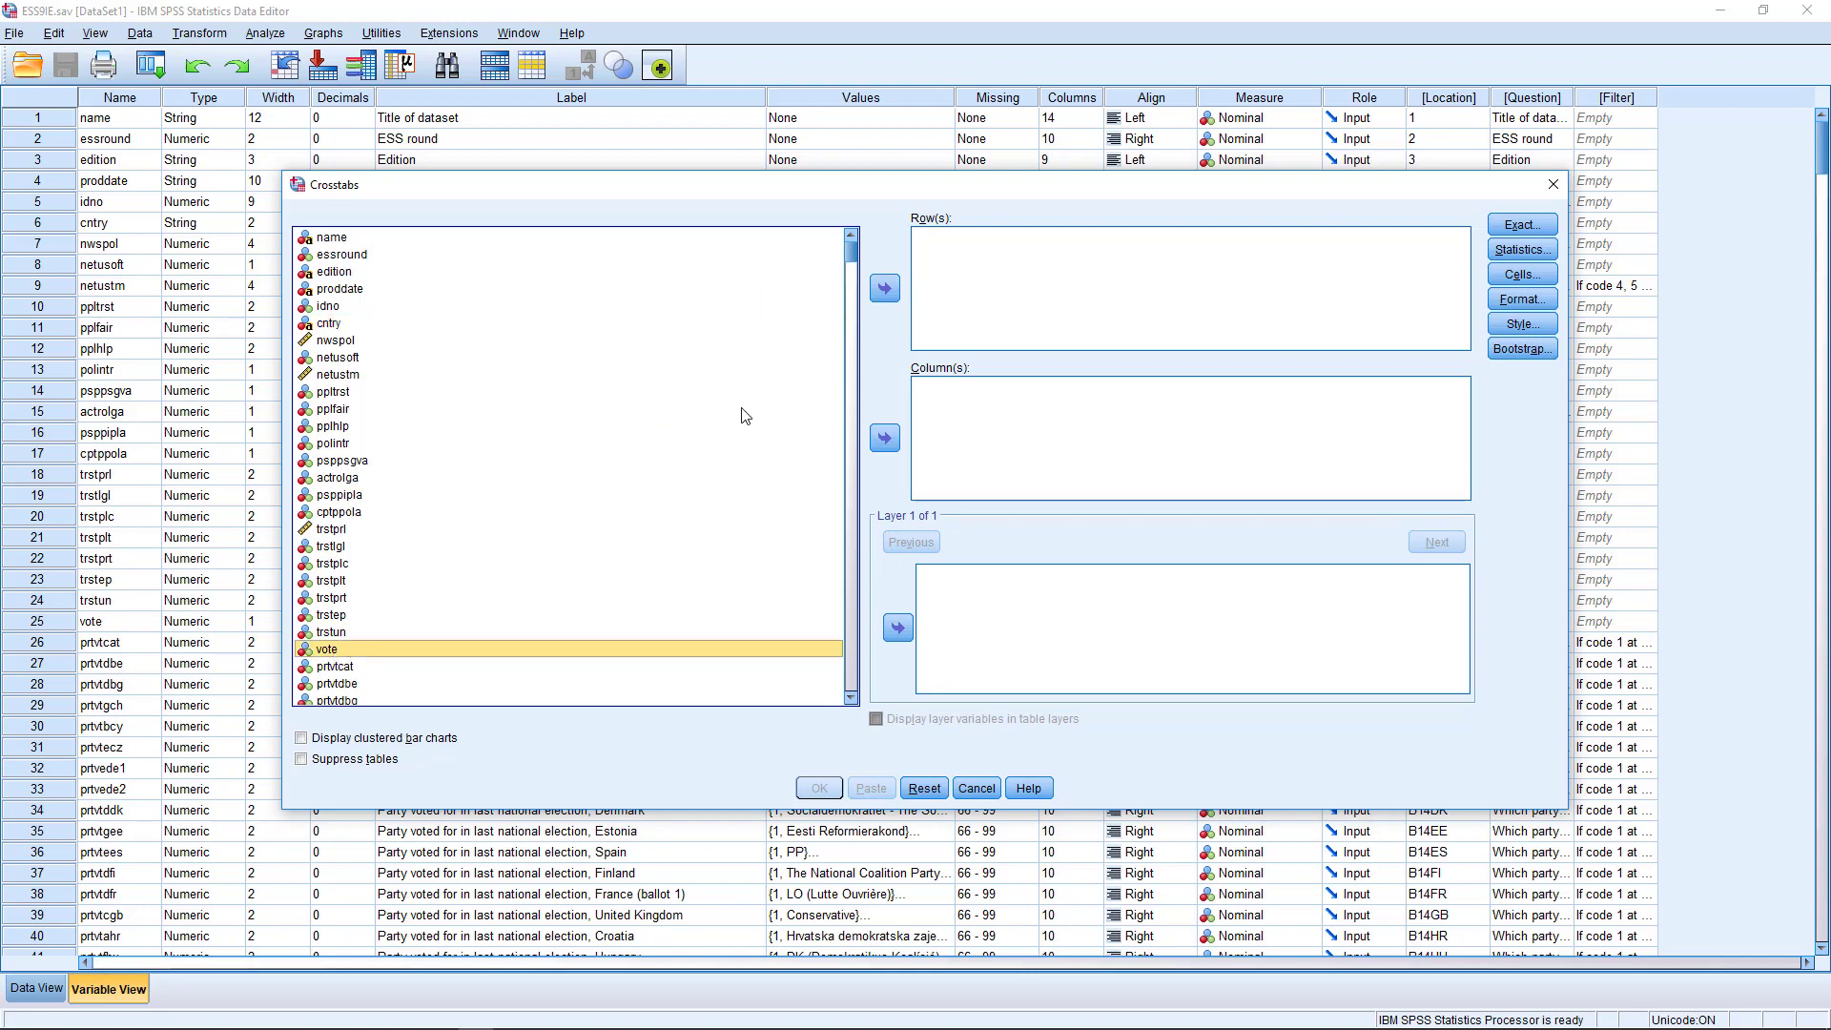
left_click(884, 440)
left_click_drag(852, 248, 500, 675)
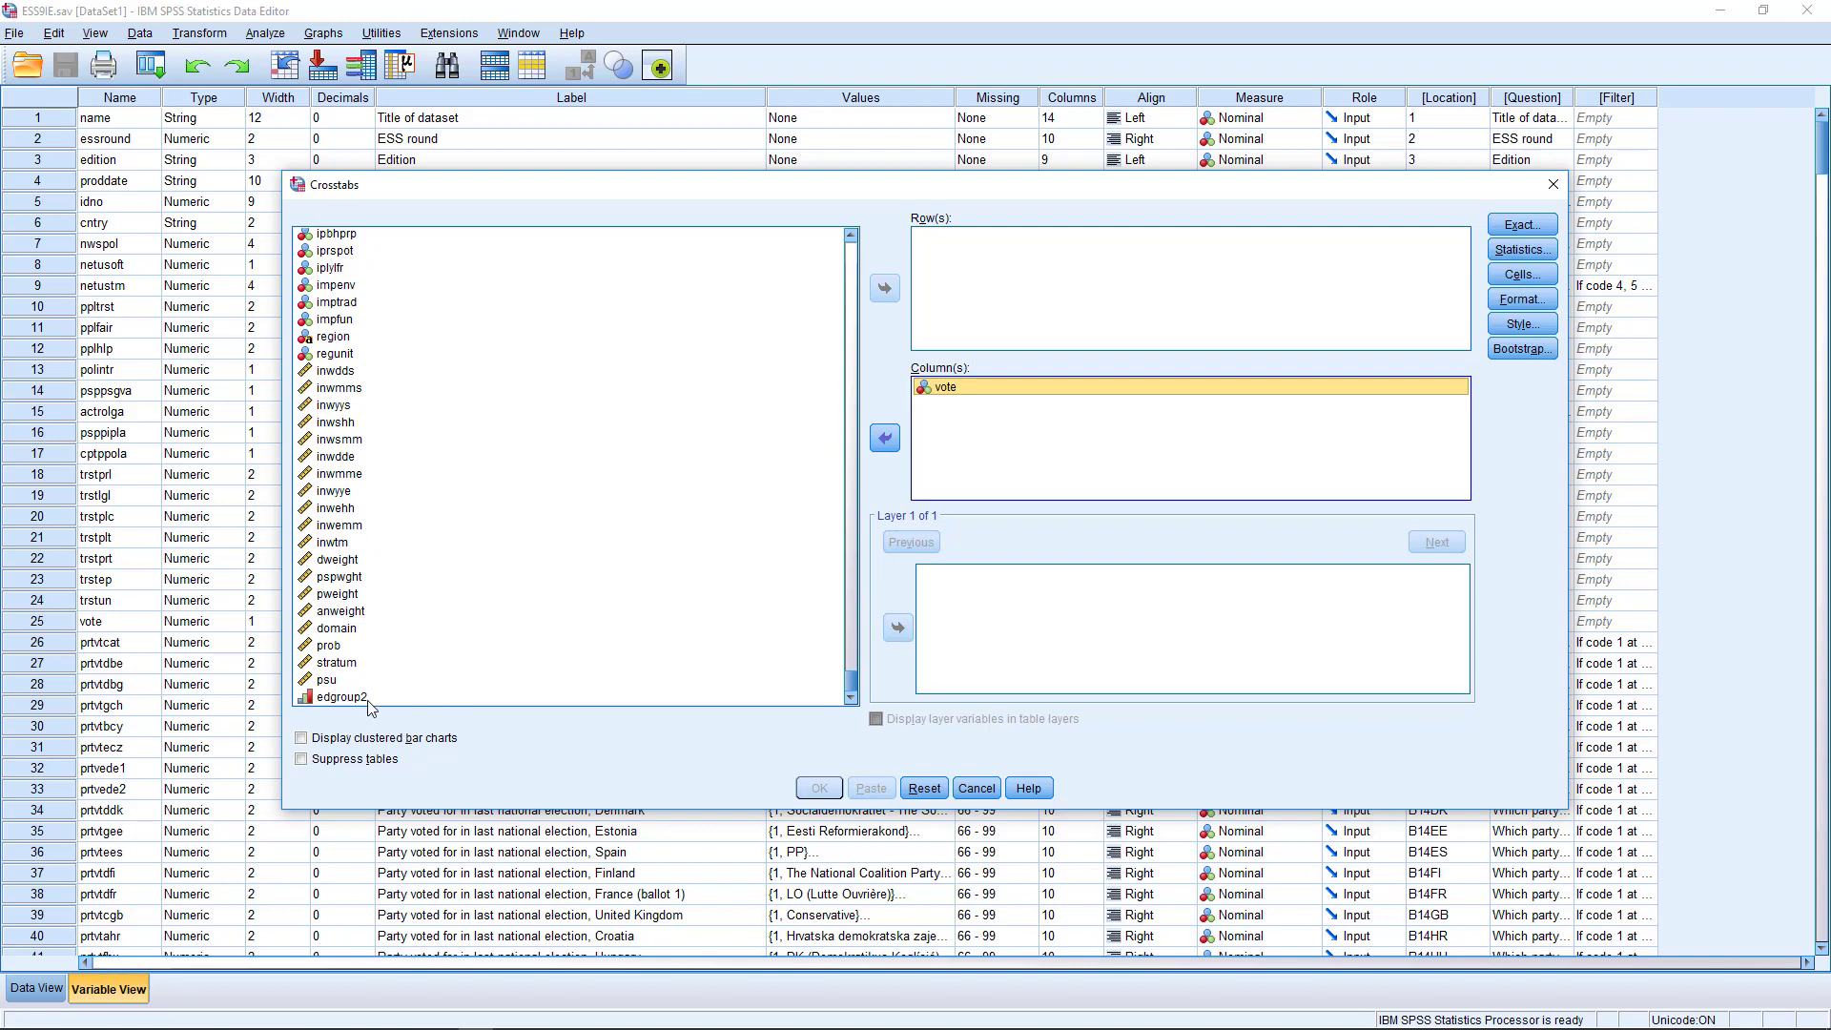
left_click(341, 701)
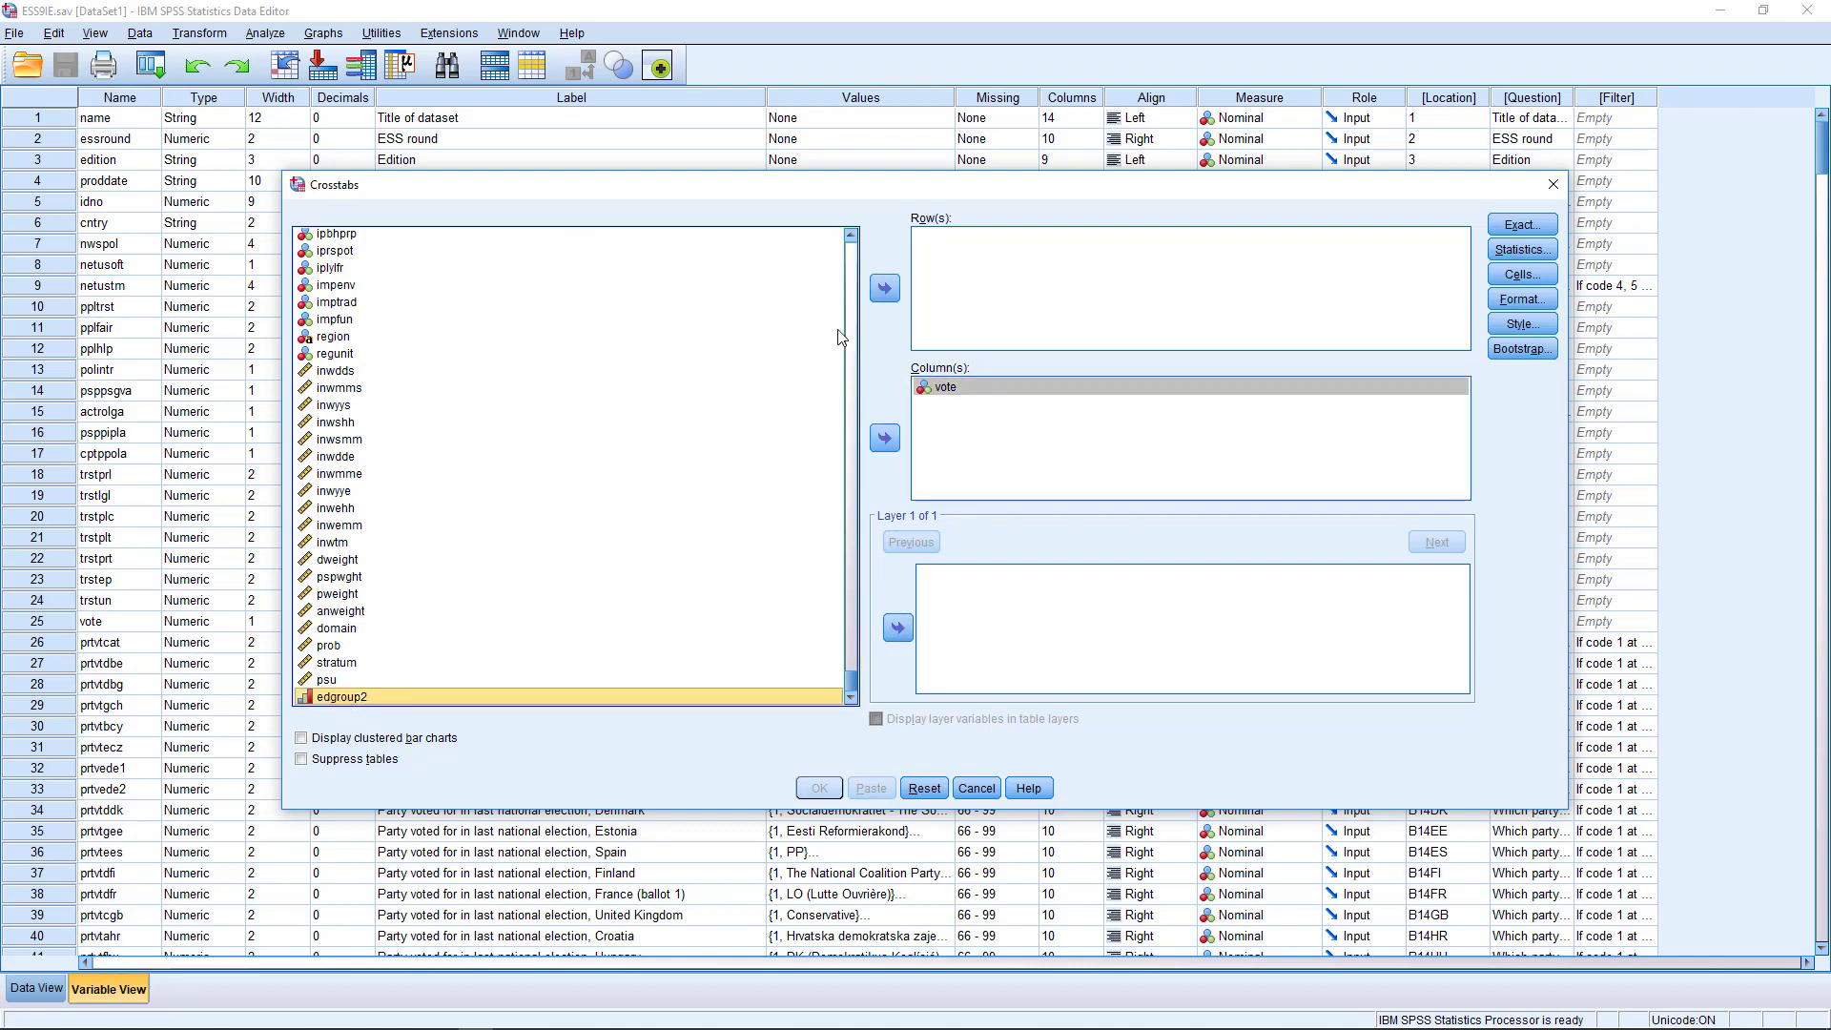
left_click(884, 289)
Step: Request the Chi-square and Phi and Cramer's V statistics for the crosstab
left_click_drag(1140, 188, 1038, 187)
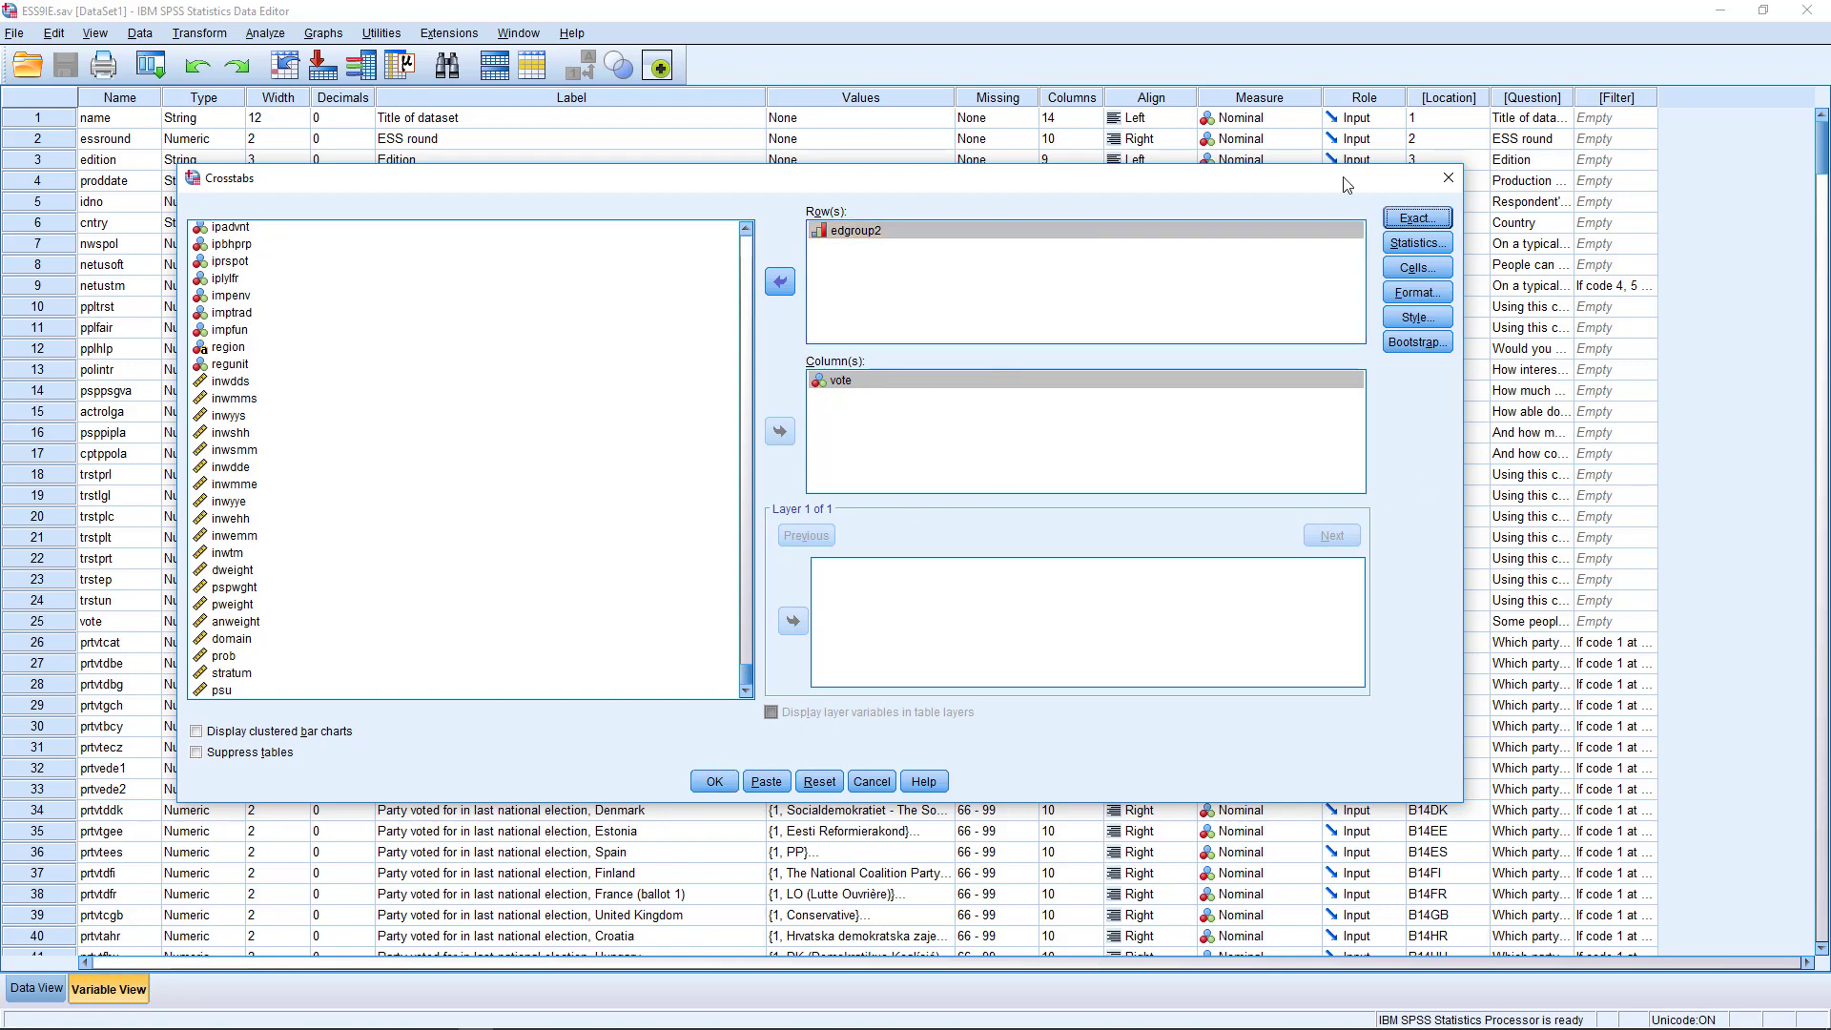
left_click(1417, 244)
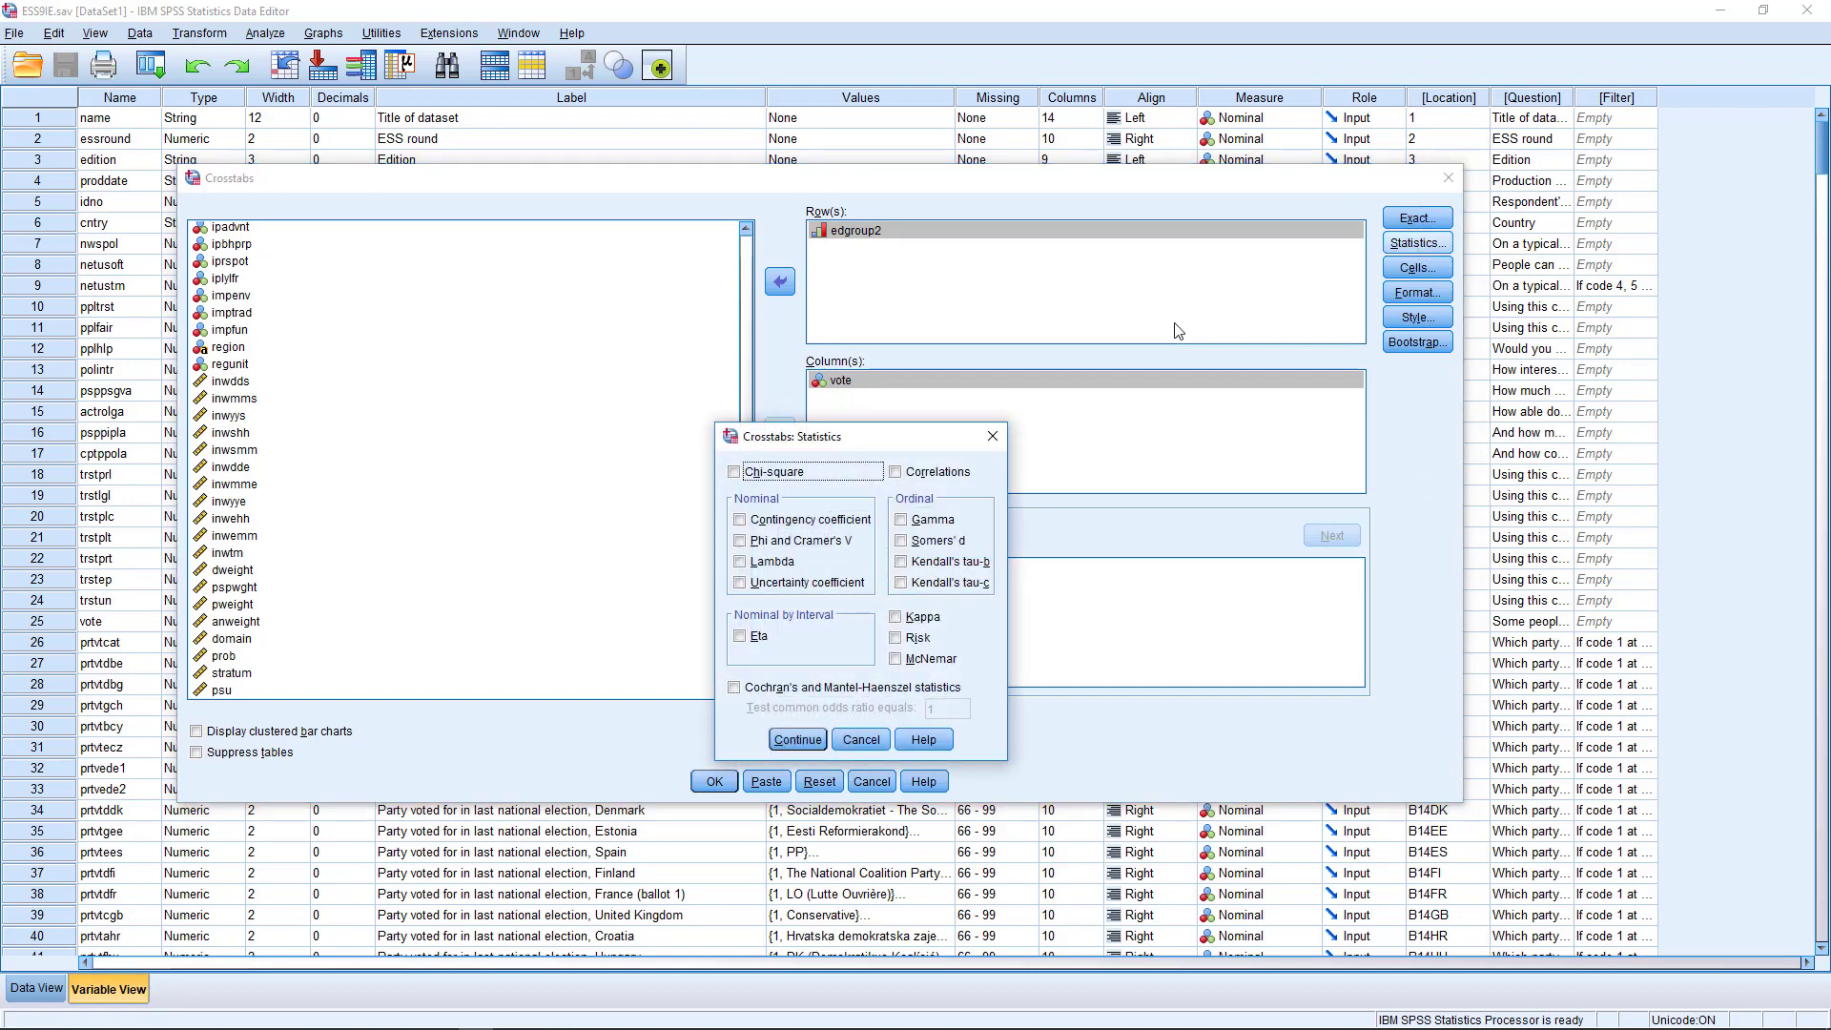
left_click_drag(921, 449, 1578, 391)
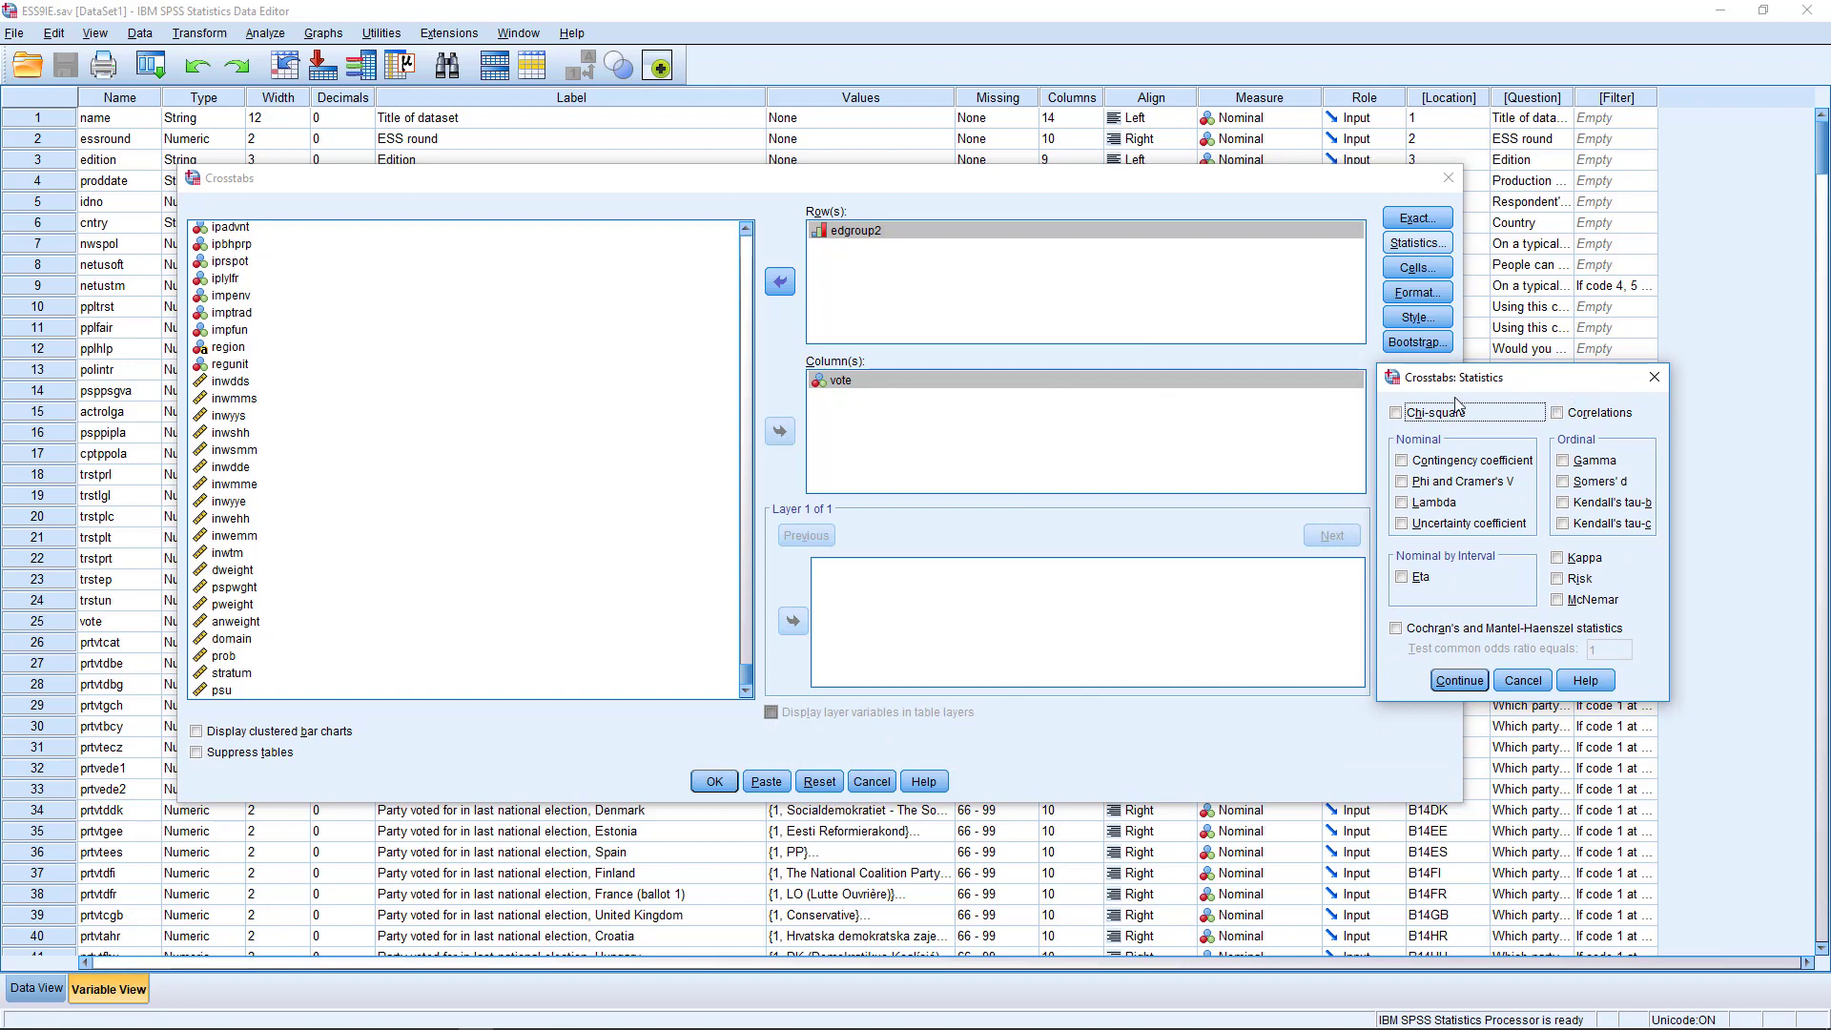
left_click(1397, 413)
left_click(1401, 483)
left_click(1458, 679)
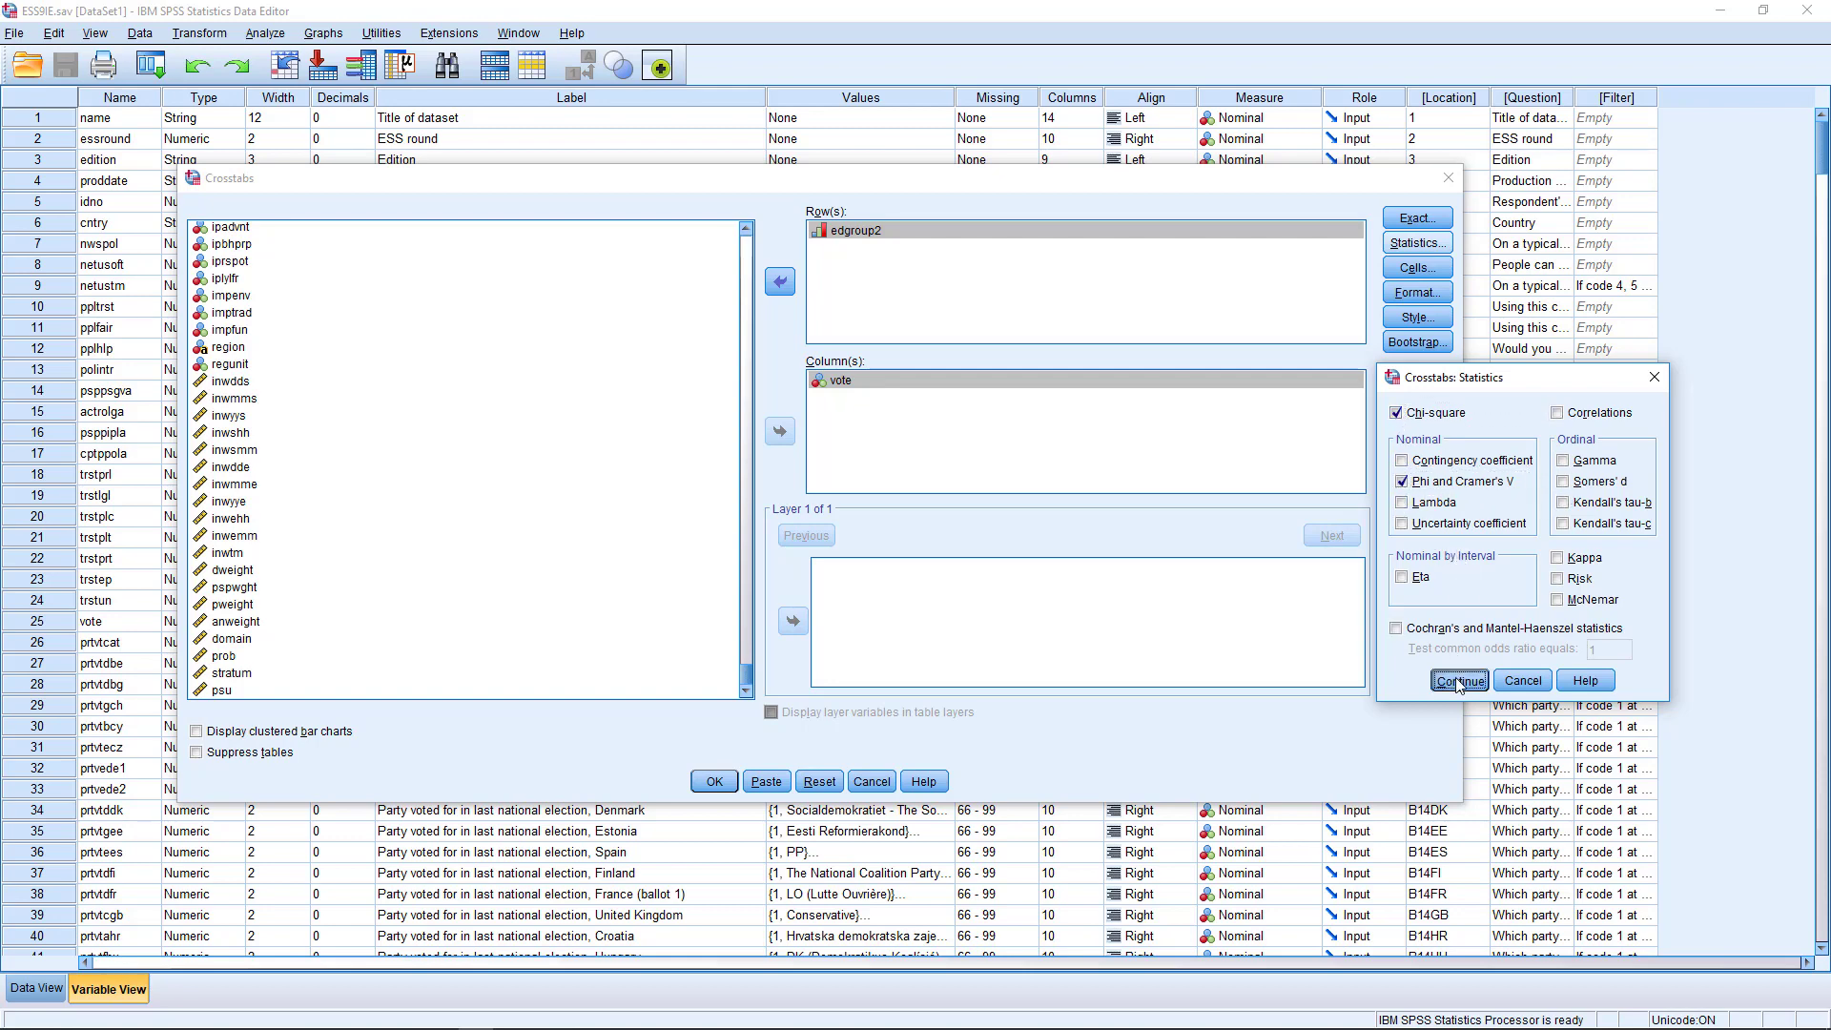
Step: Include row percentages in the crosstab cells alongside the observed counts
left_click(1419, 271)
left_click_drag(1580, 350, 1586, 483)
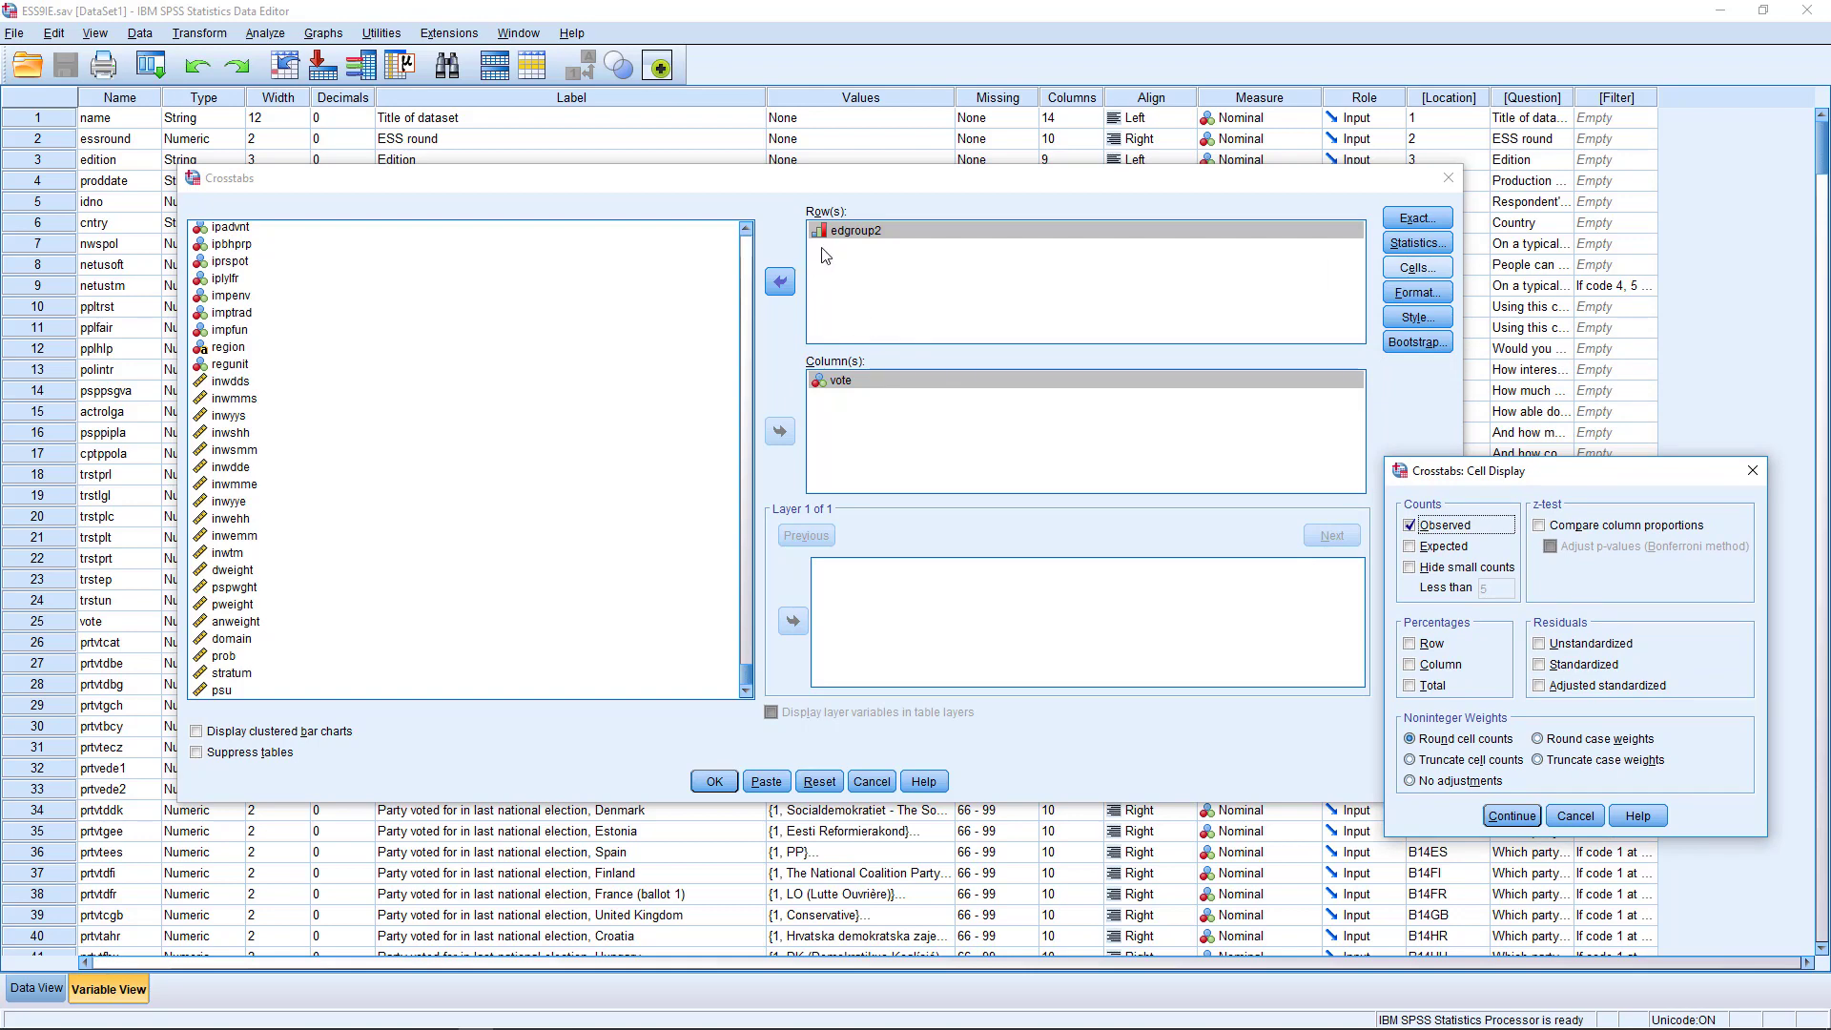
left_click(1412, 645)
left_click(1510, 816)
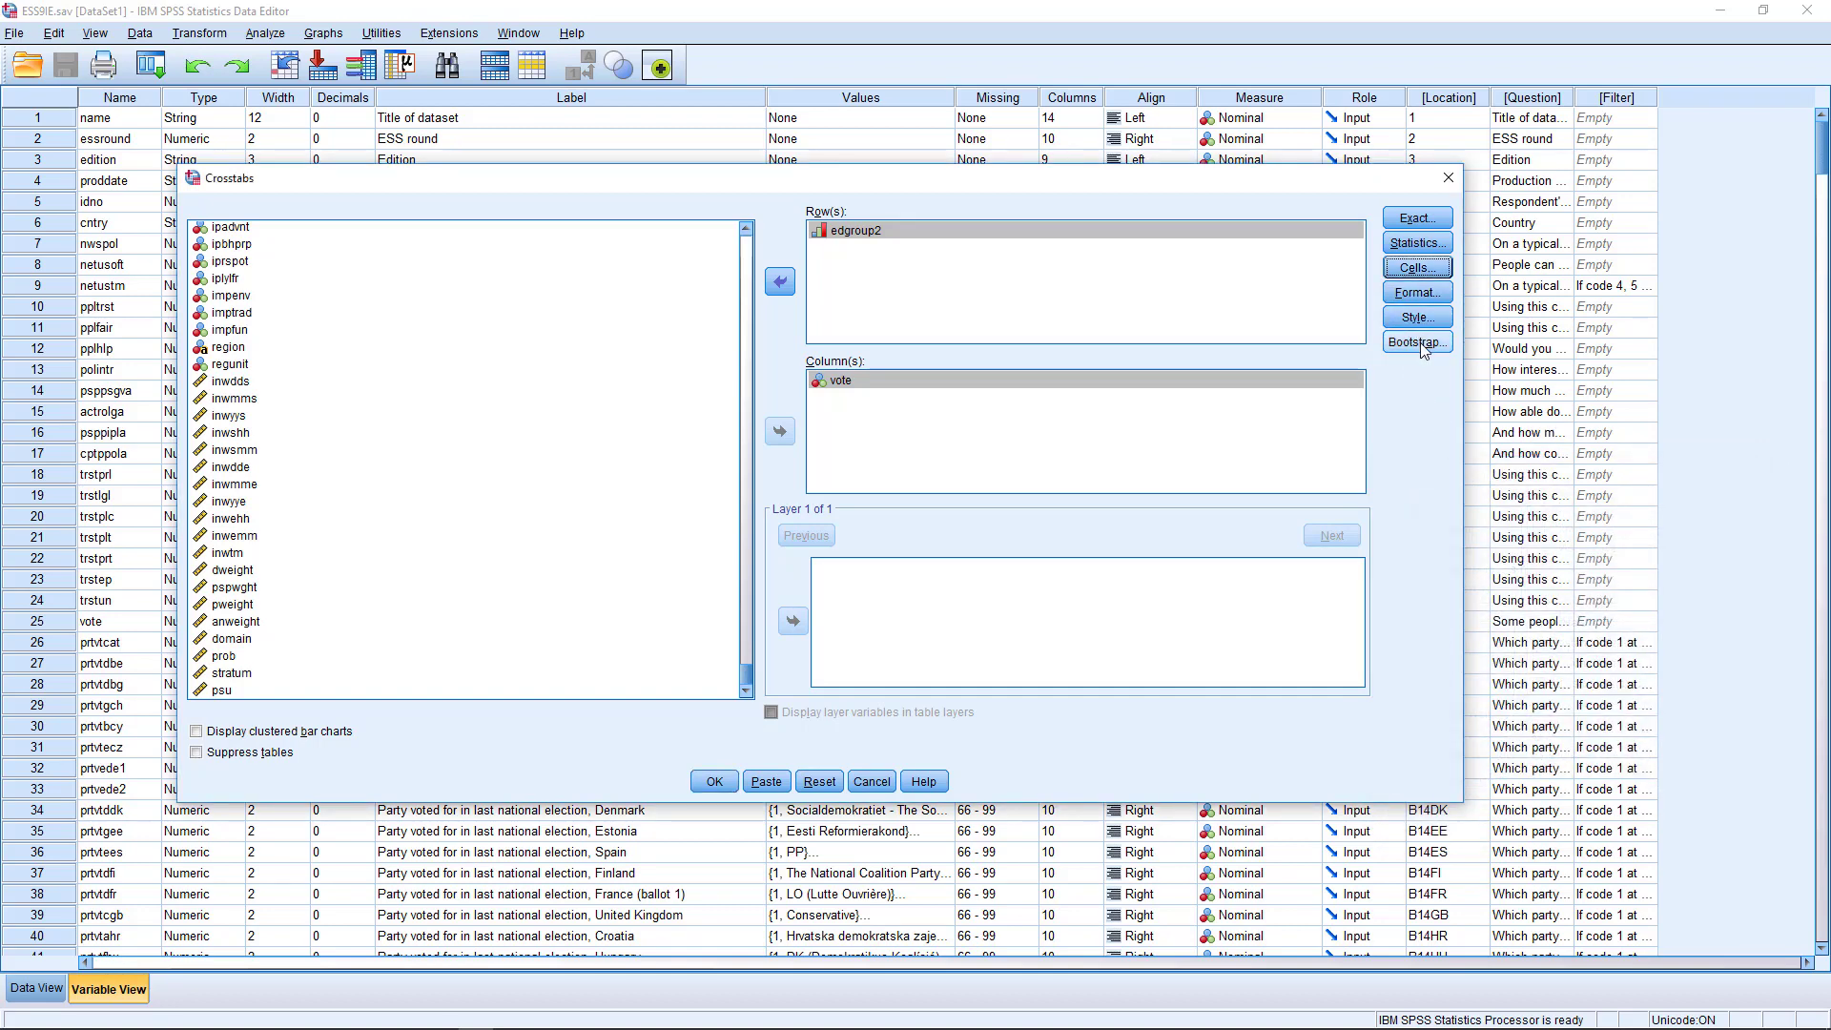
Step: Review the crosstab's Format, Style and Bootstrap options and close each without making changes
left_click(1417, 292)
left_click(921, 424)
left_click(1417, 316)
left_click(1251, 301)
left_click(1420, 341)
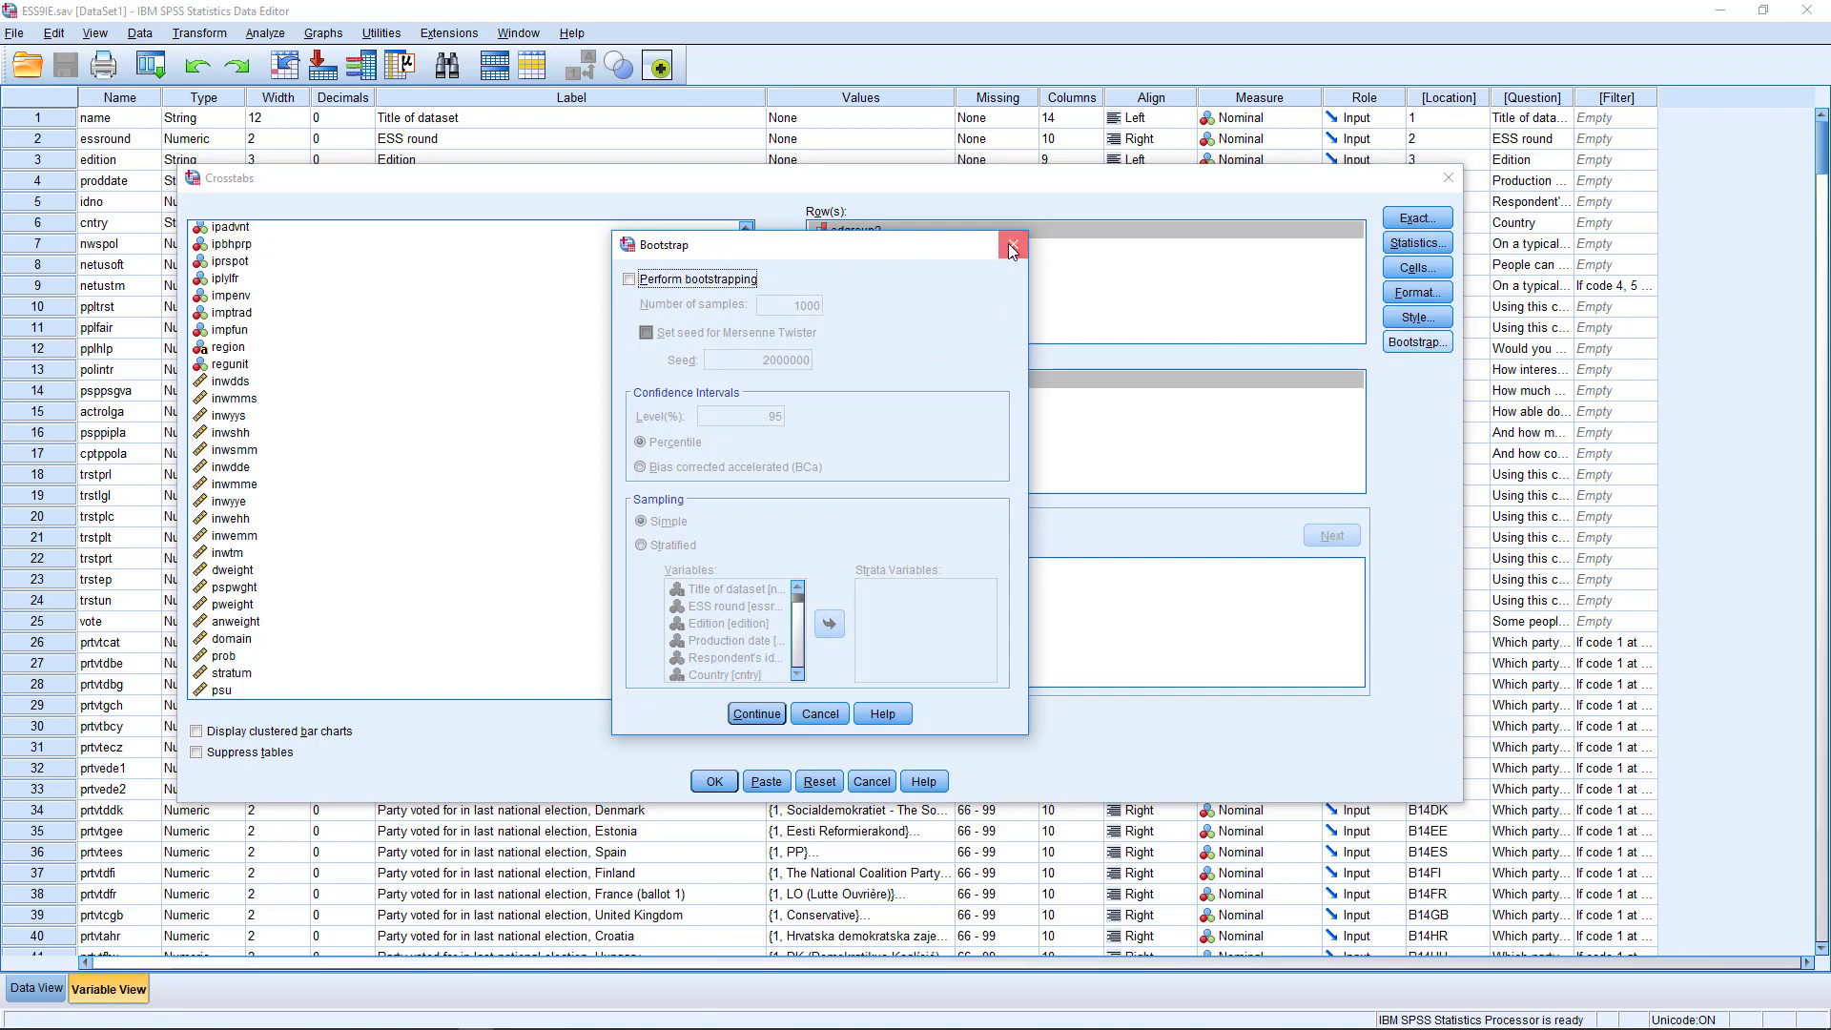
left_click(1011, 244)
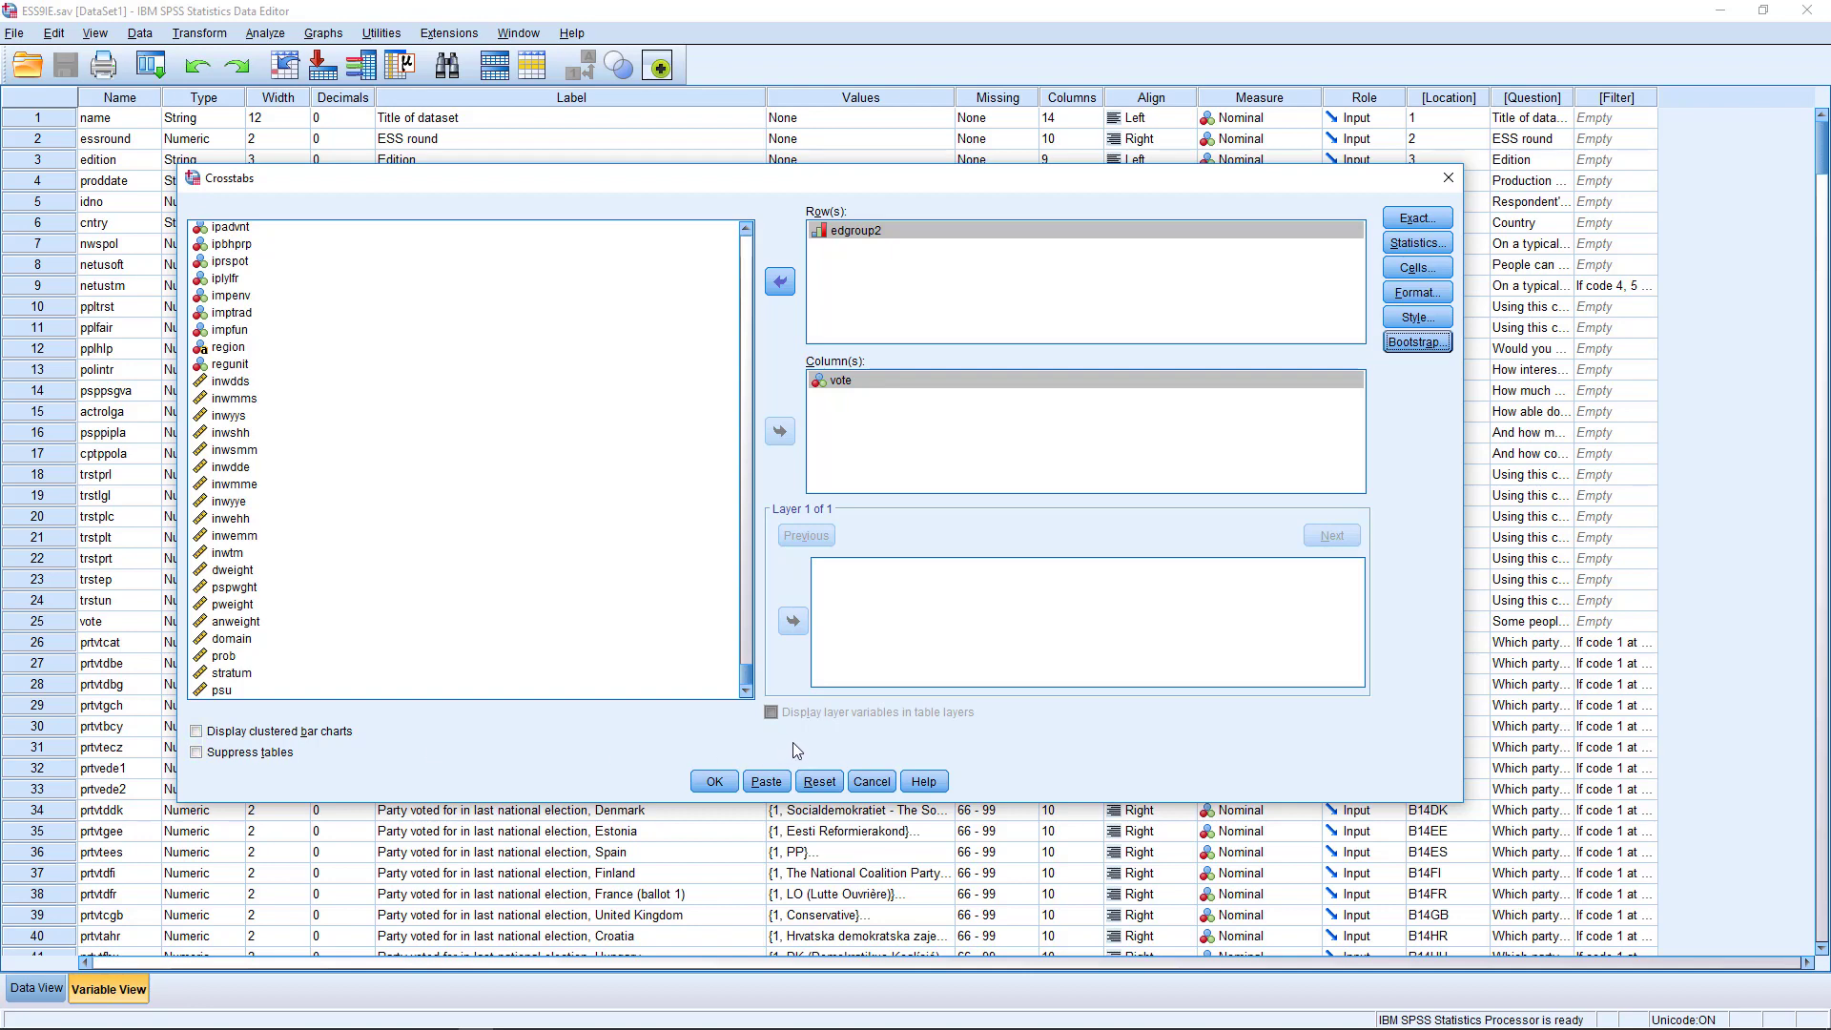
Step: Enable clustered bar charts and run the crosstab of edgroup2 by vote
left_click(197, 732)
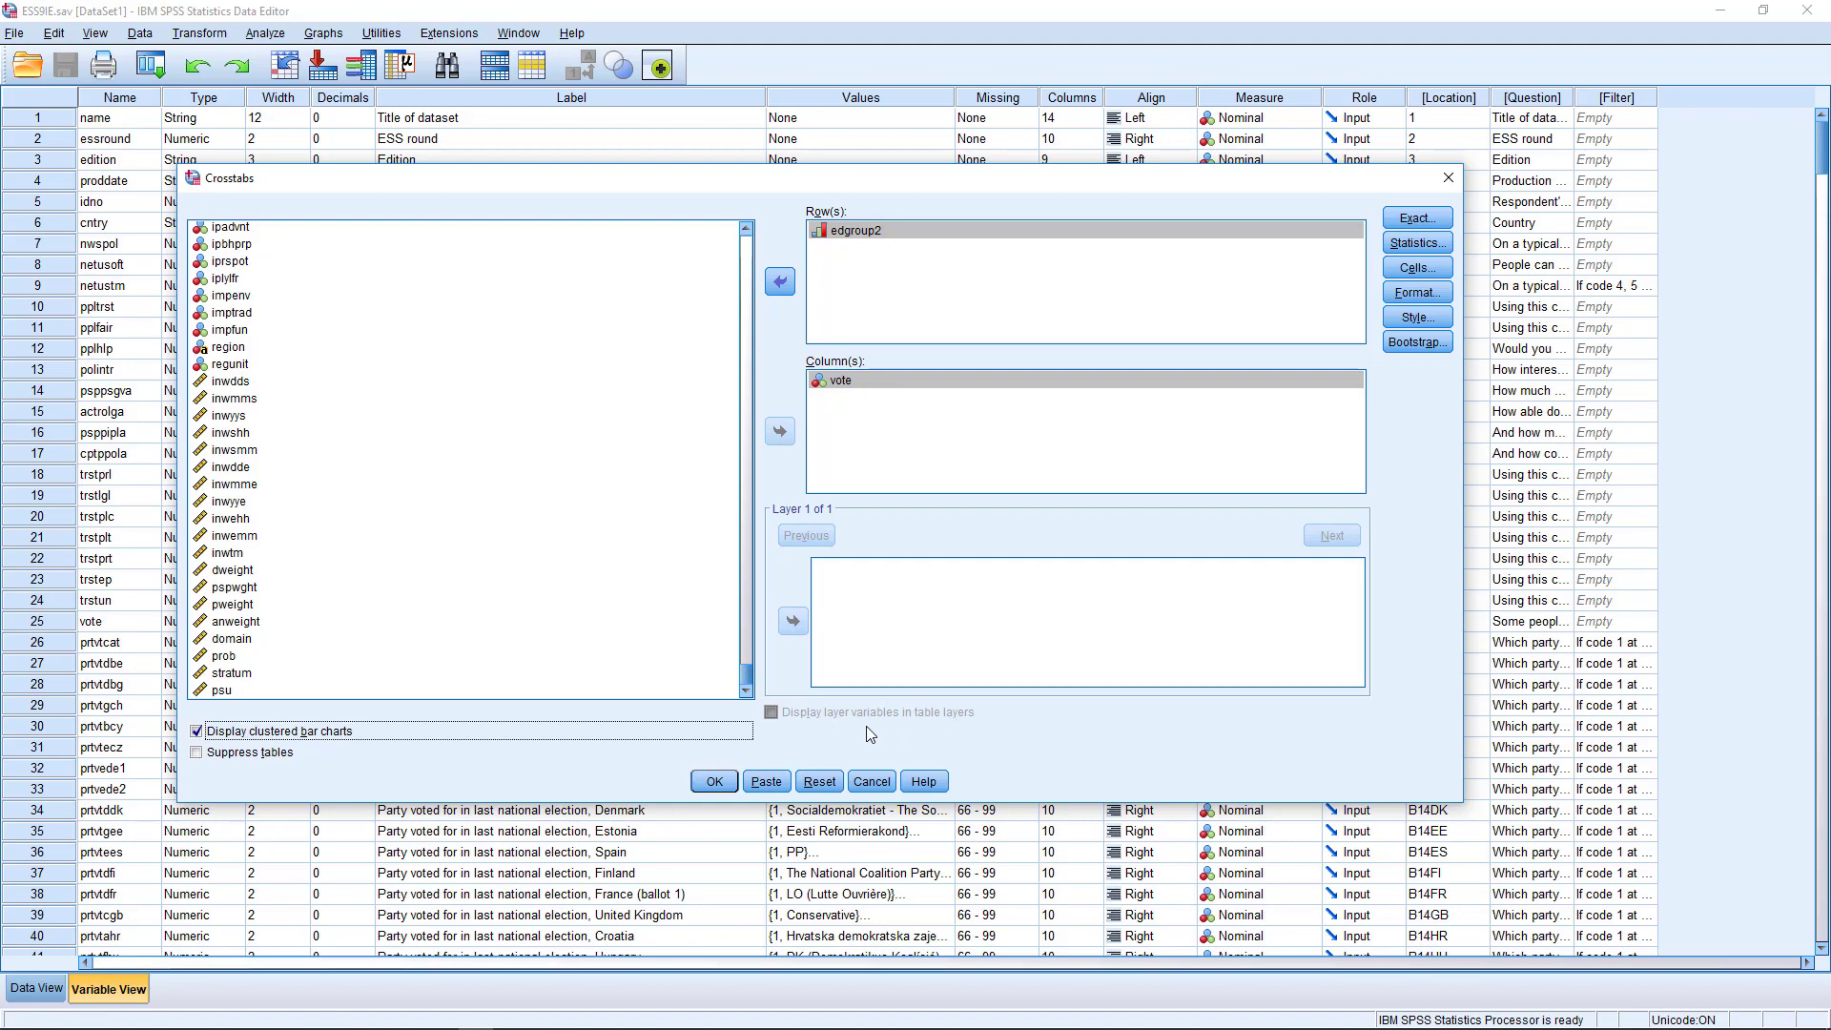
left_click(715, 781)
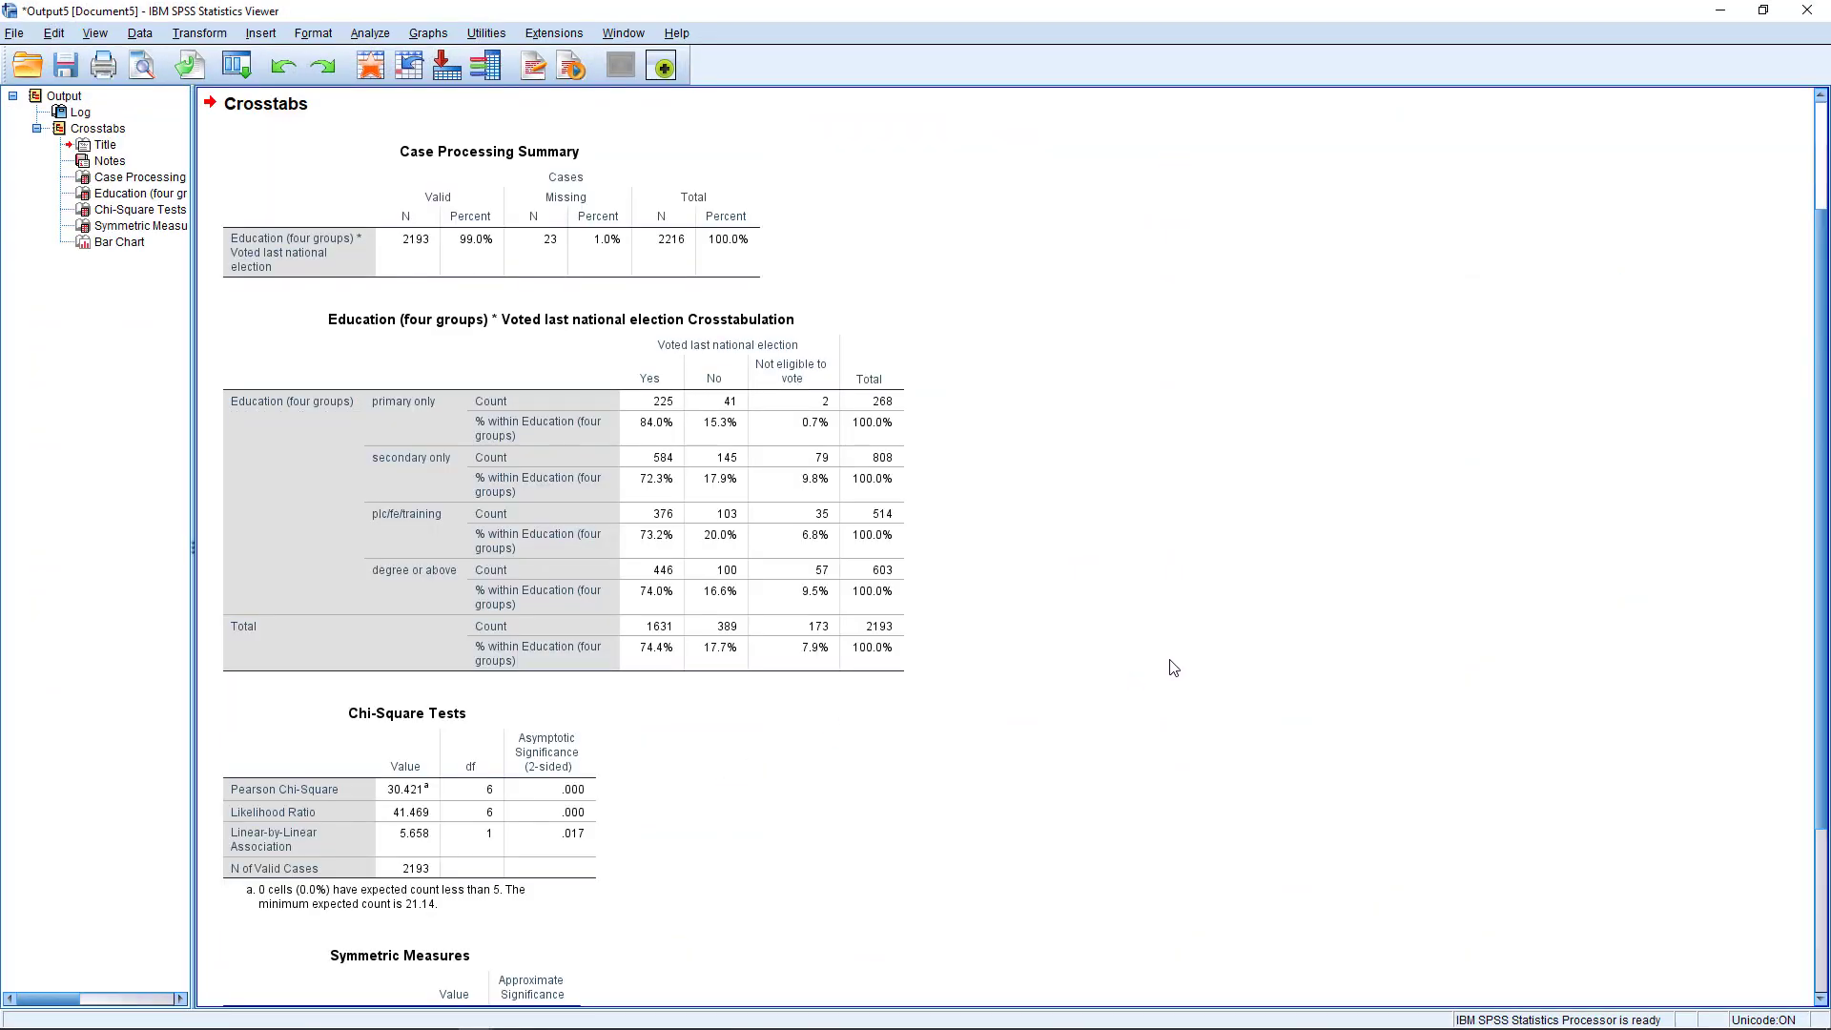
Step: Examine the Case Processing Summary and the counts and row percentages in the education by vote crosstabulation
scroll(1172, 668, "up", 2)
left_click(611, 375)
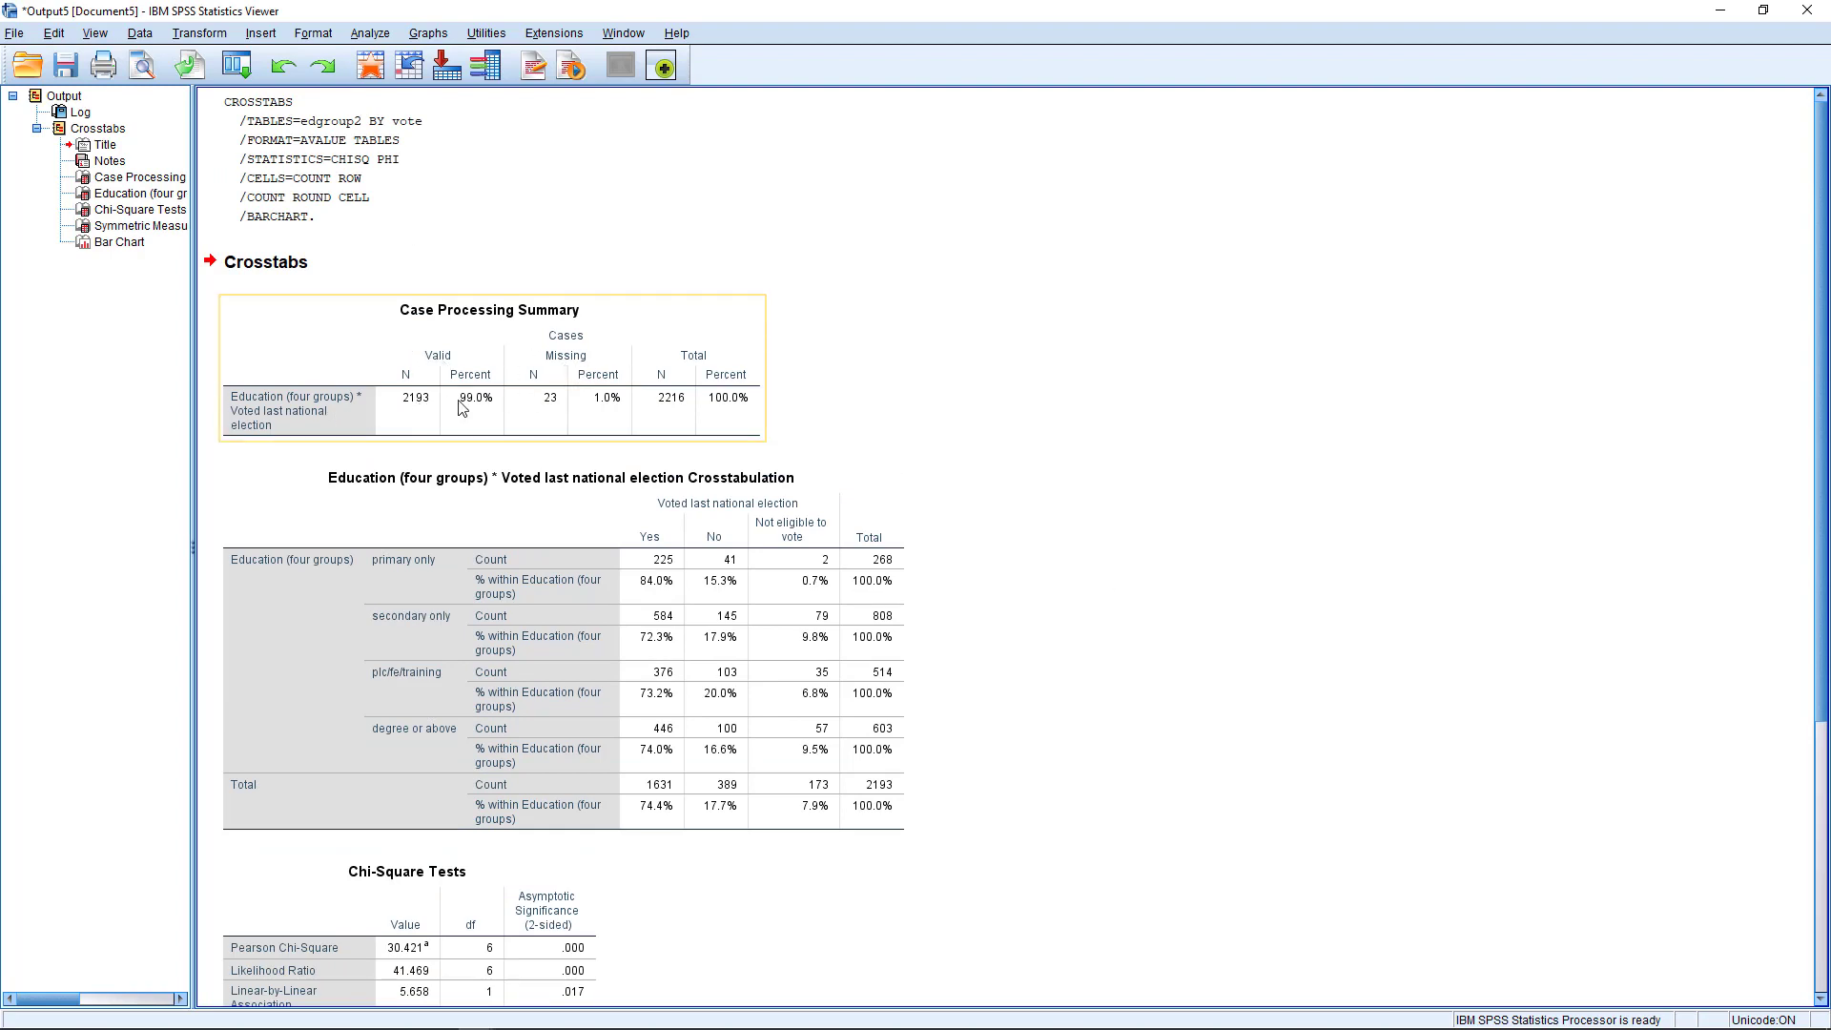
scroll(1155, 662, "down", 3)
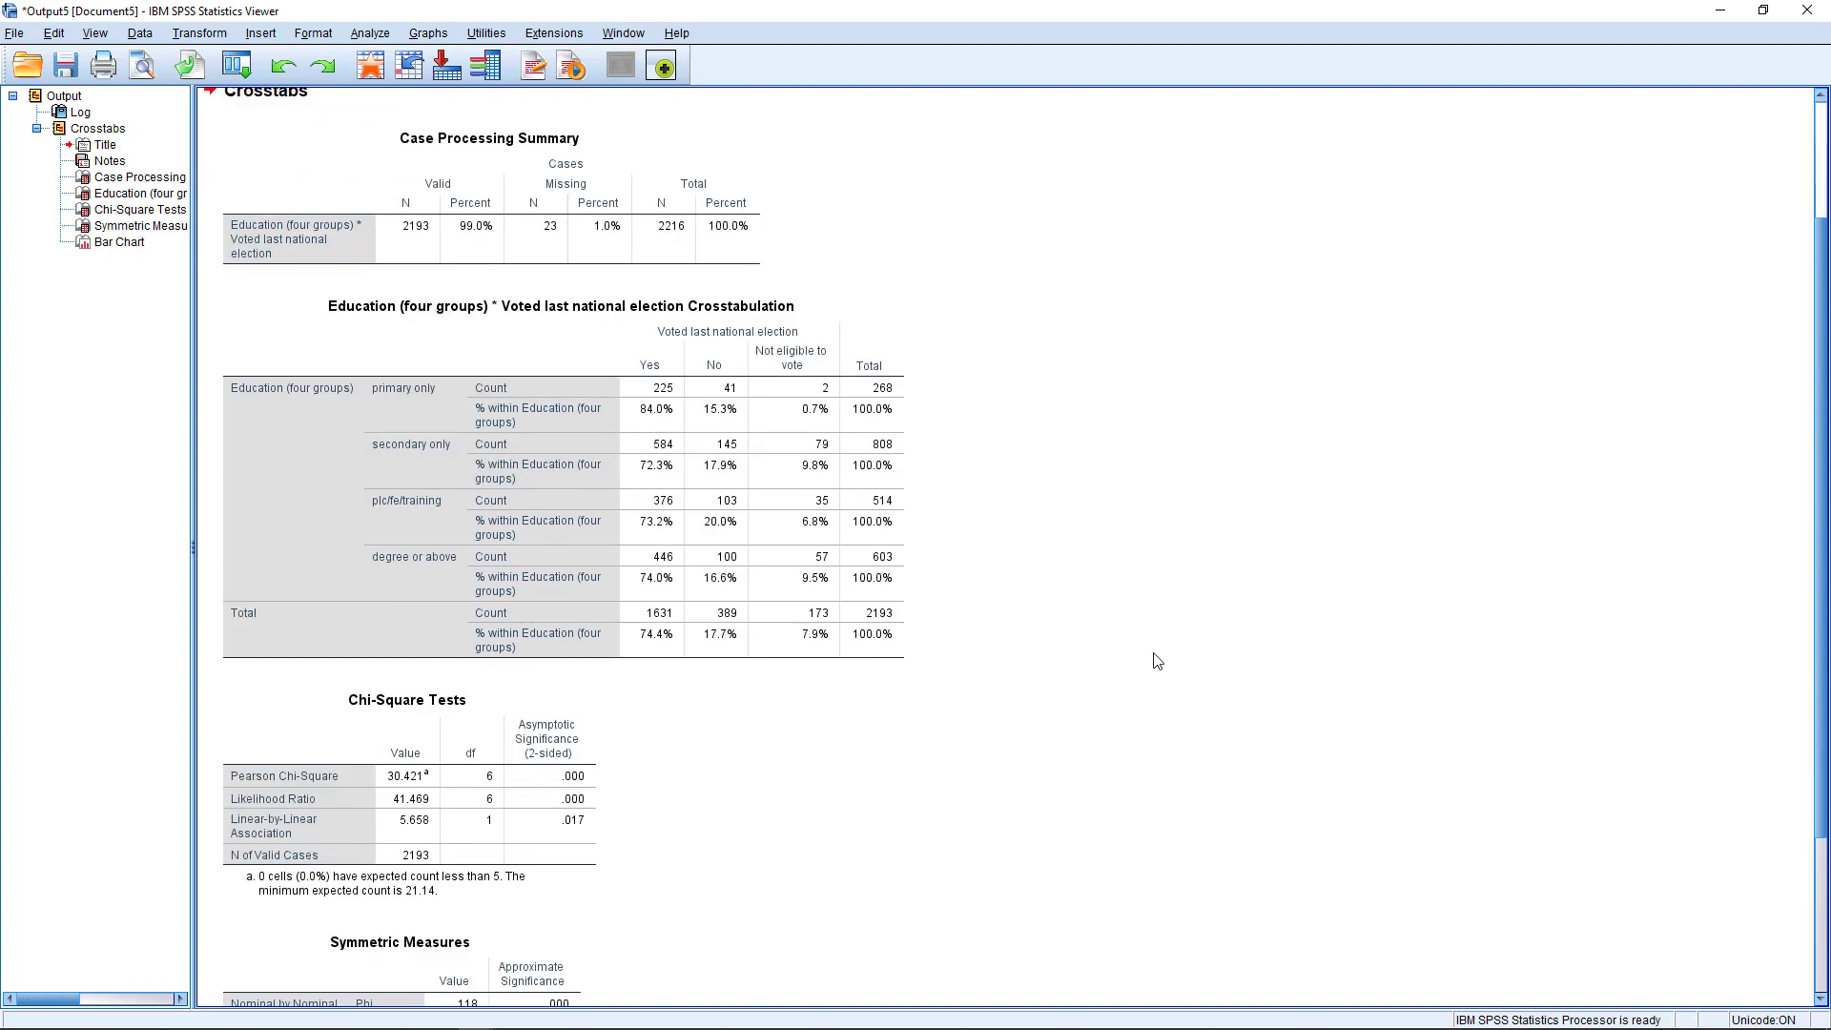
scroll(1164, 673, "up", 2)
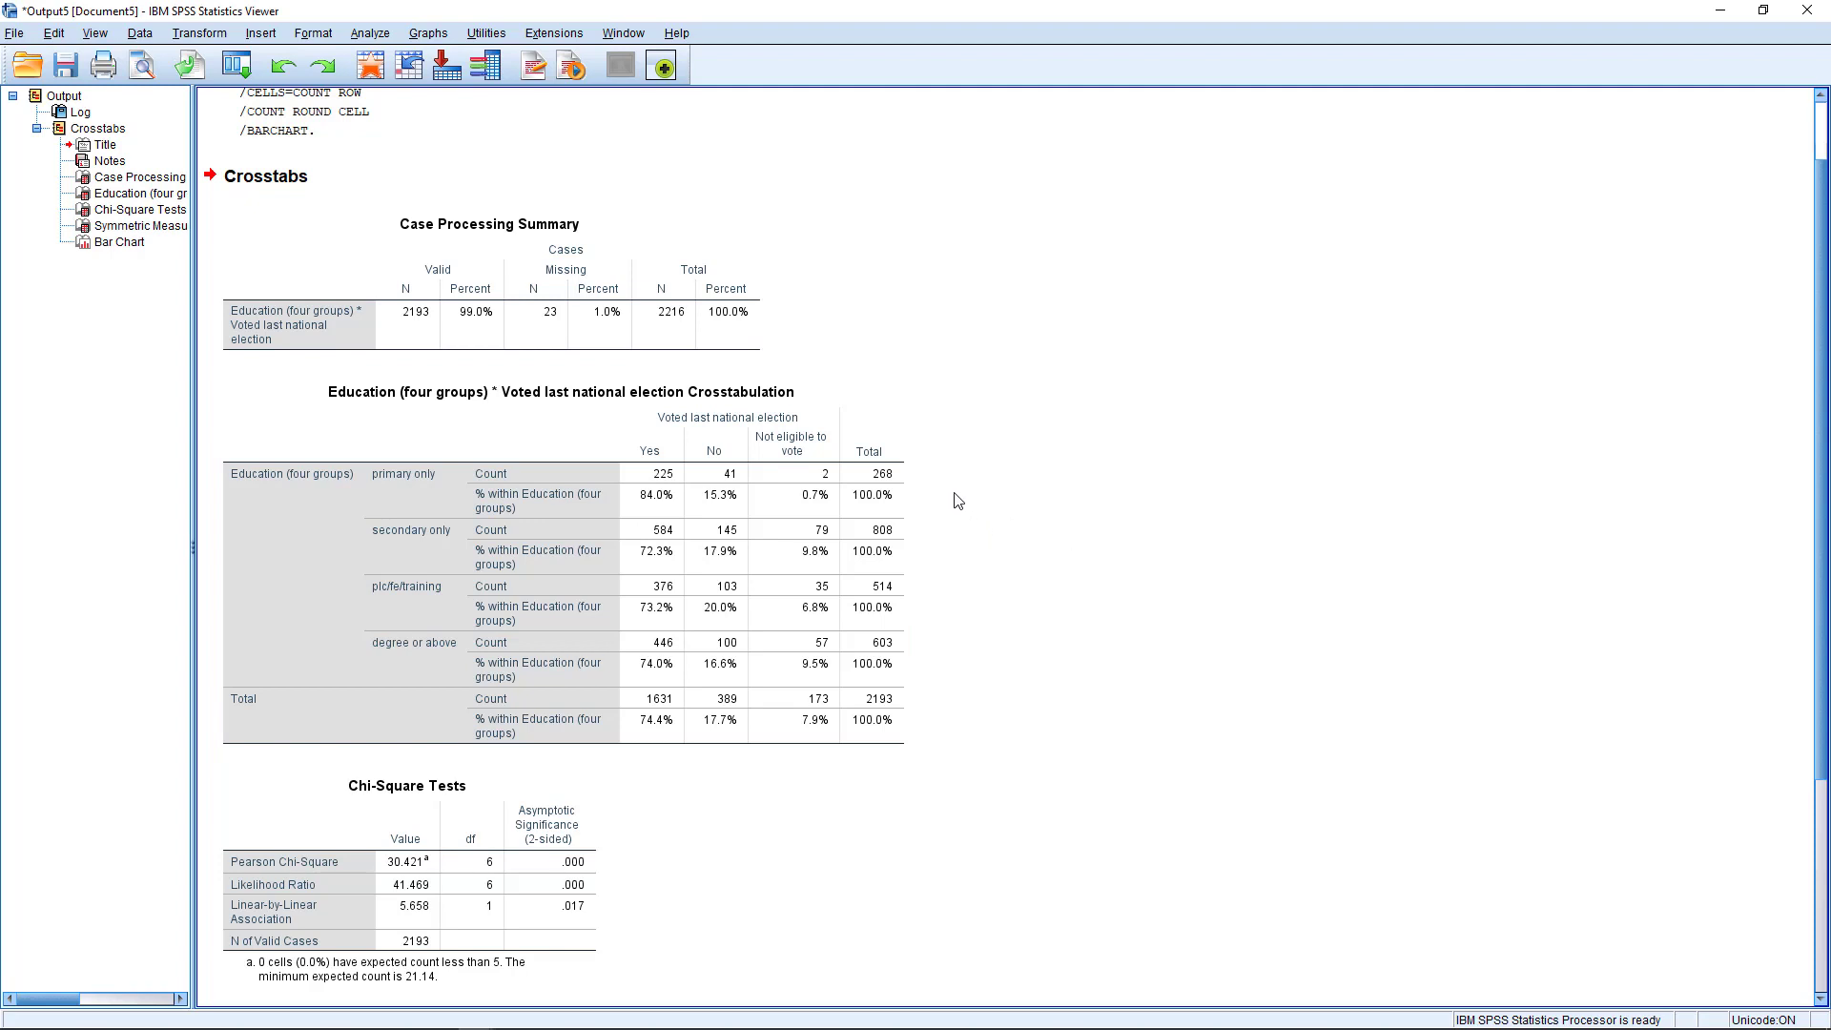
left_click(449, 489)
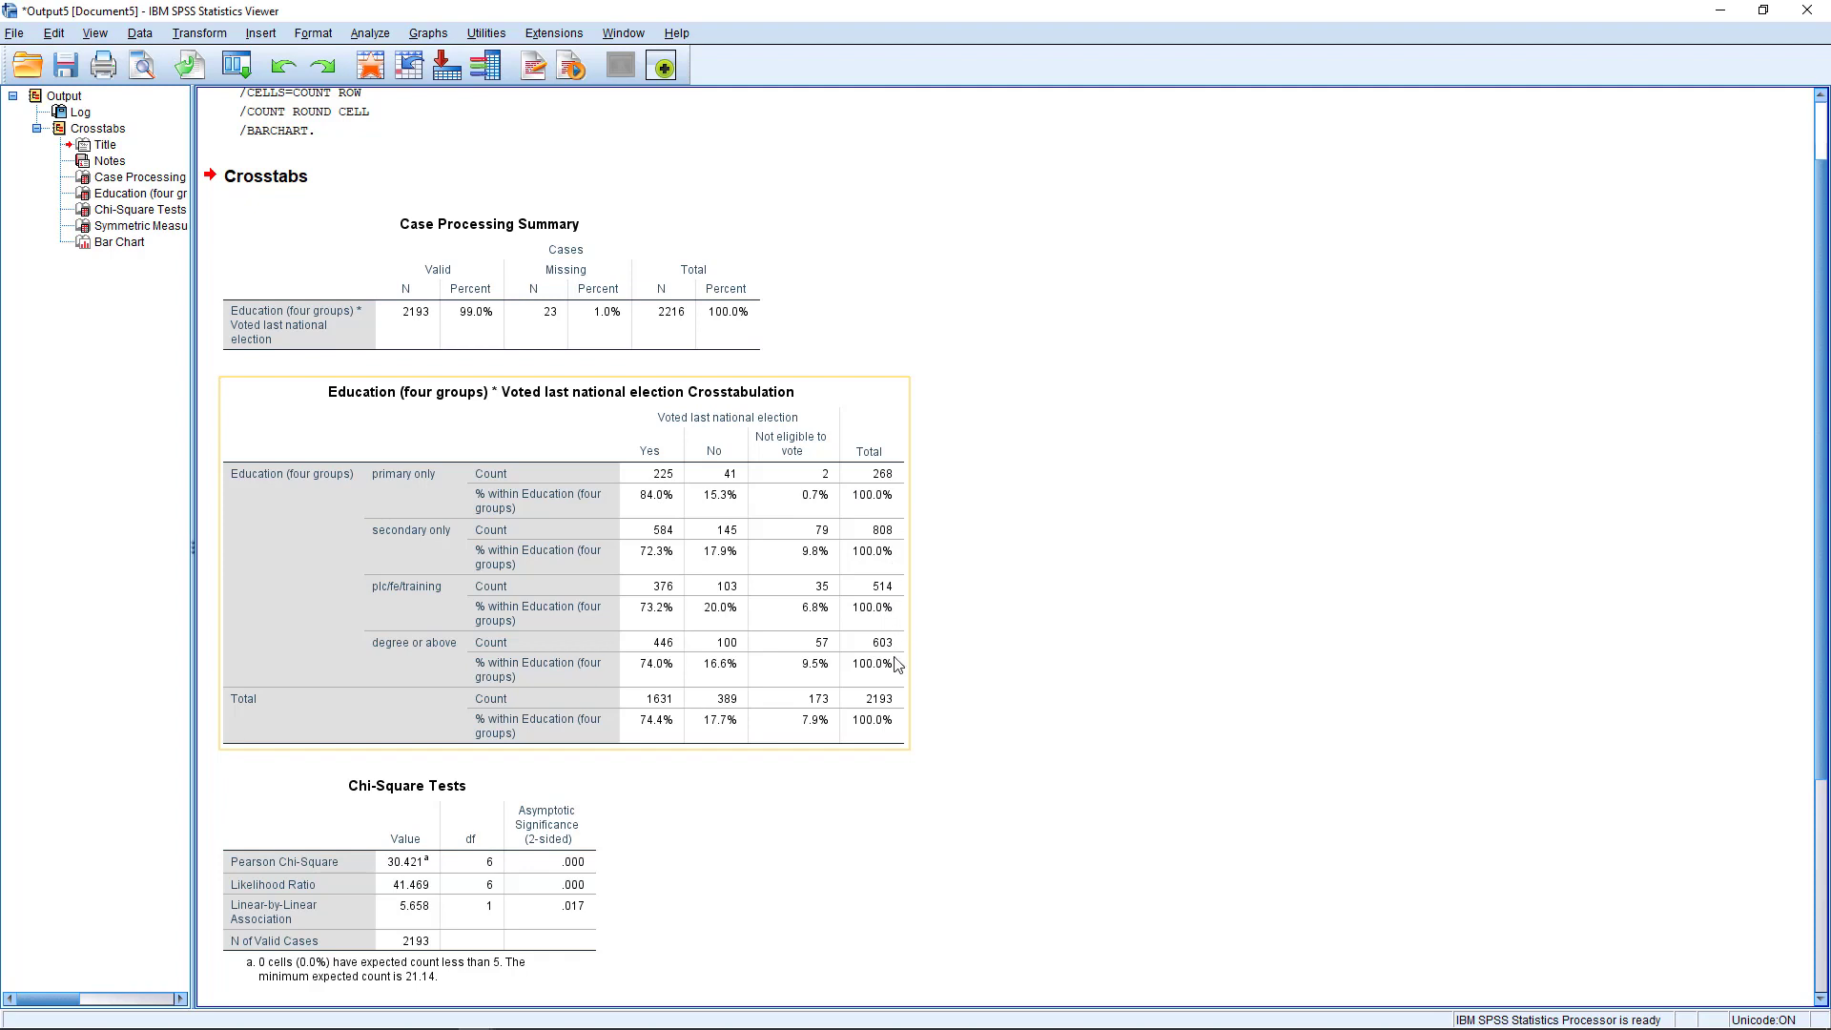
left_click(989, 488)
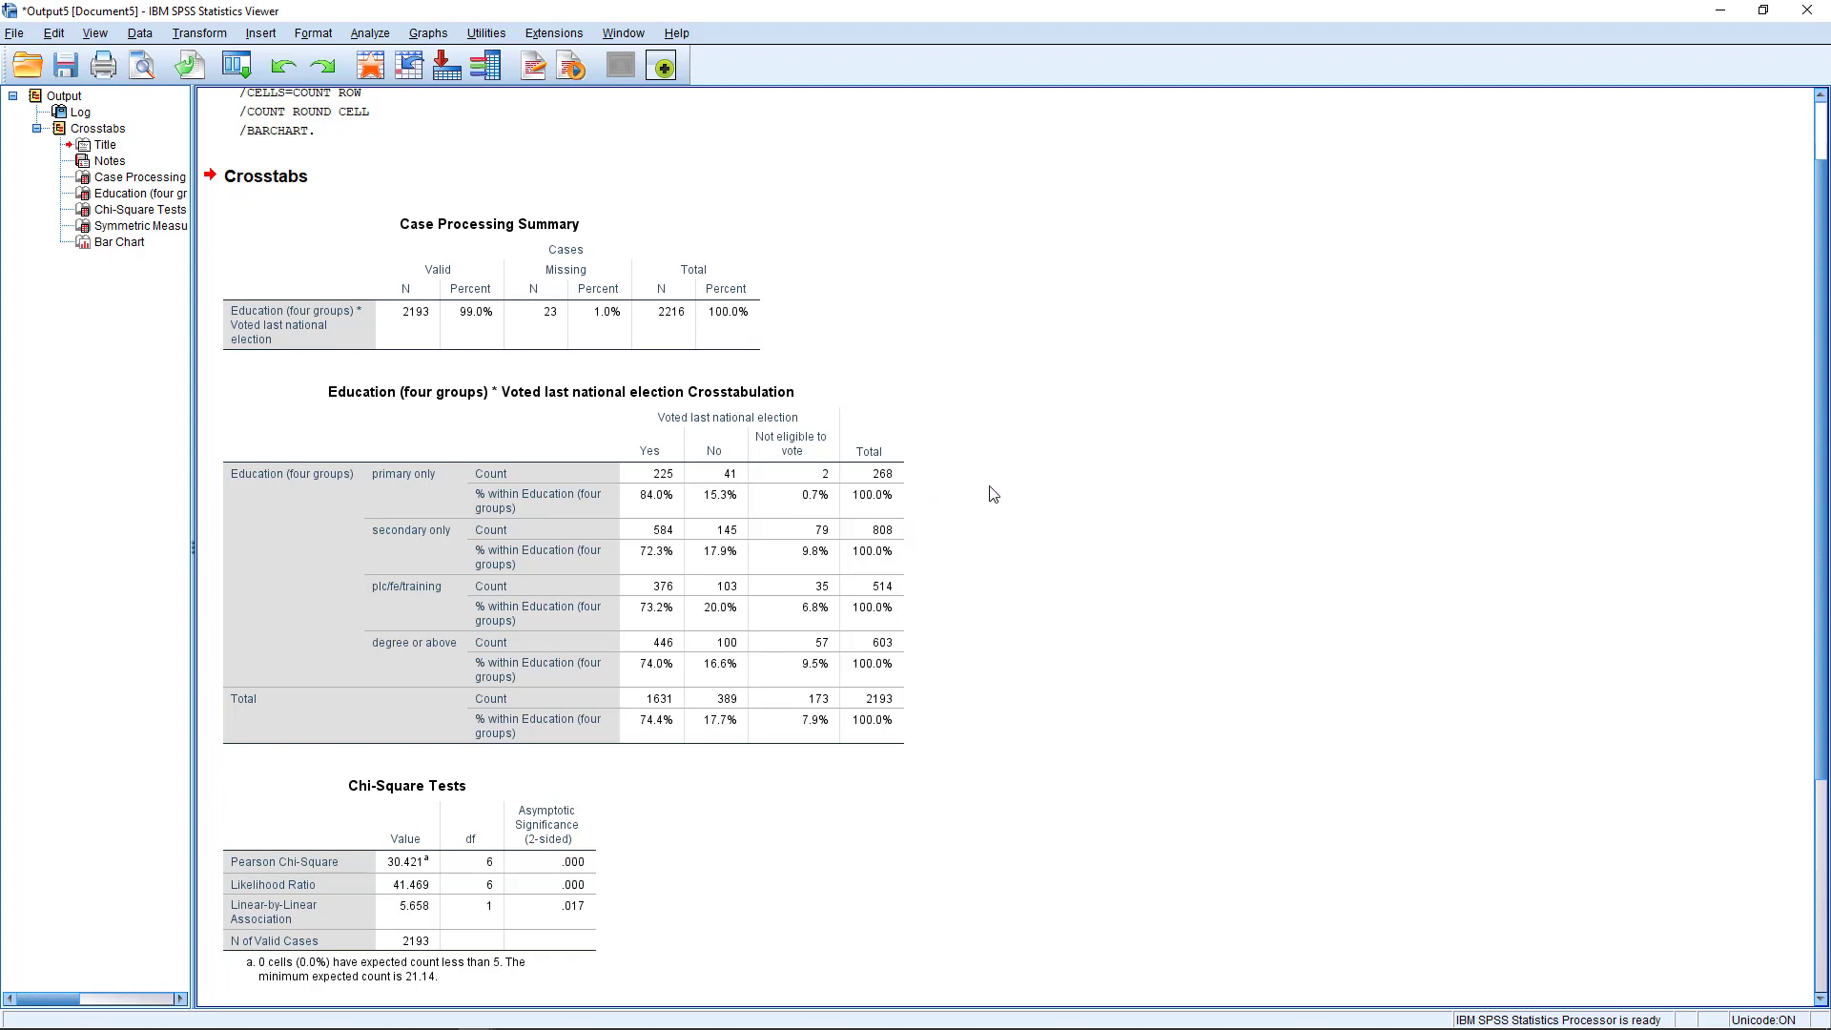
left_click(796, 465)
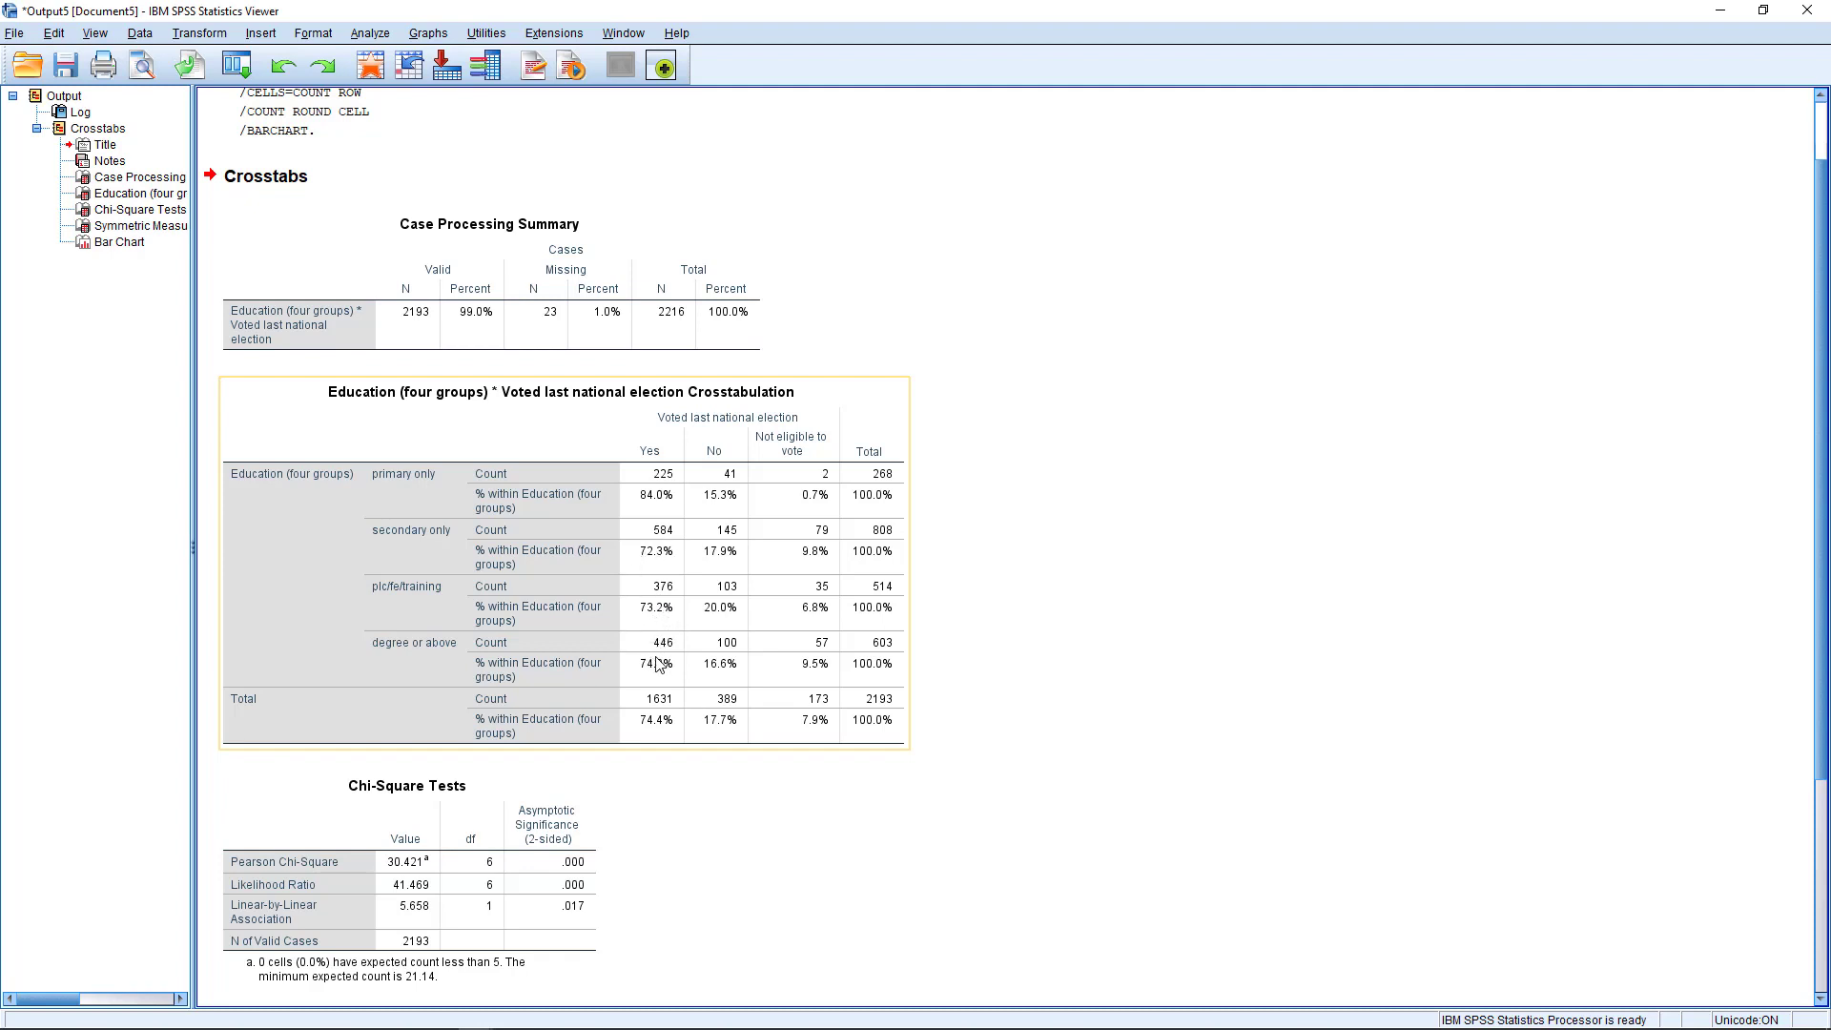
left_click(1032, 650)
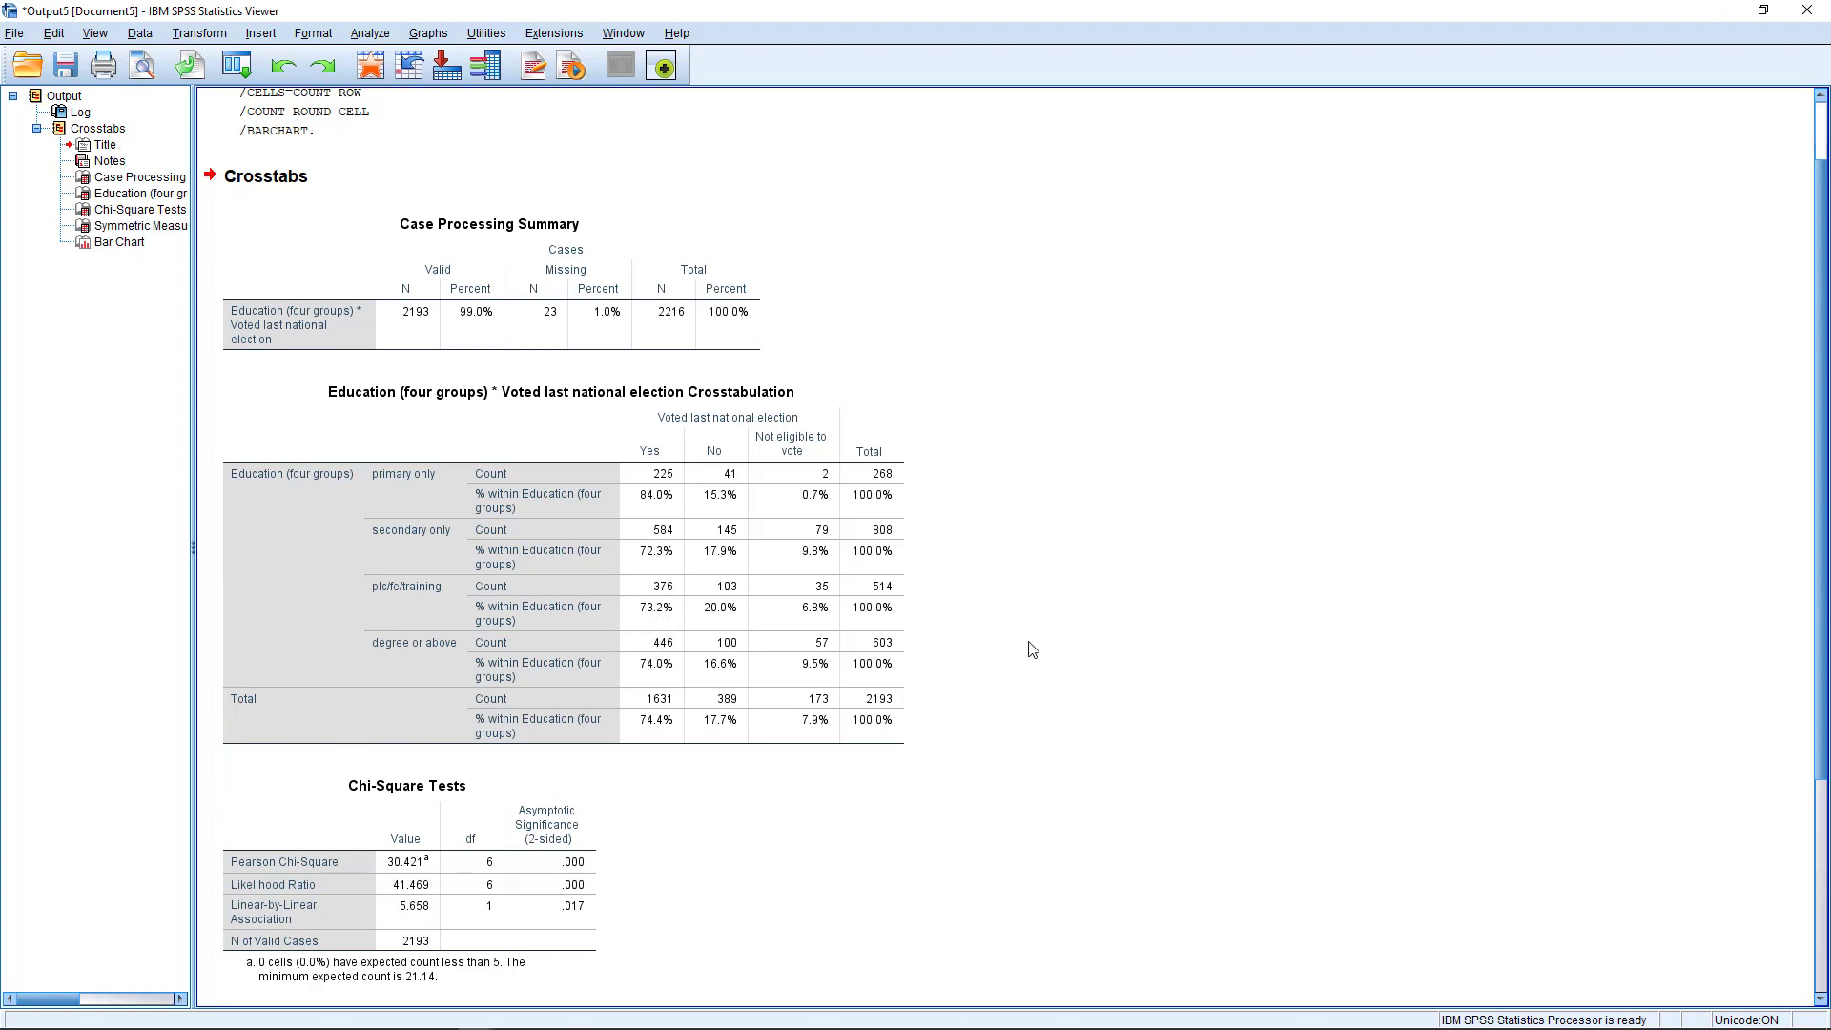
Step: Examine the clustered bar chart of voting by education and compare it with the crosstabulation table
scroll(1032, 649, "down", 10)
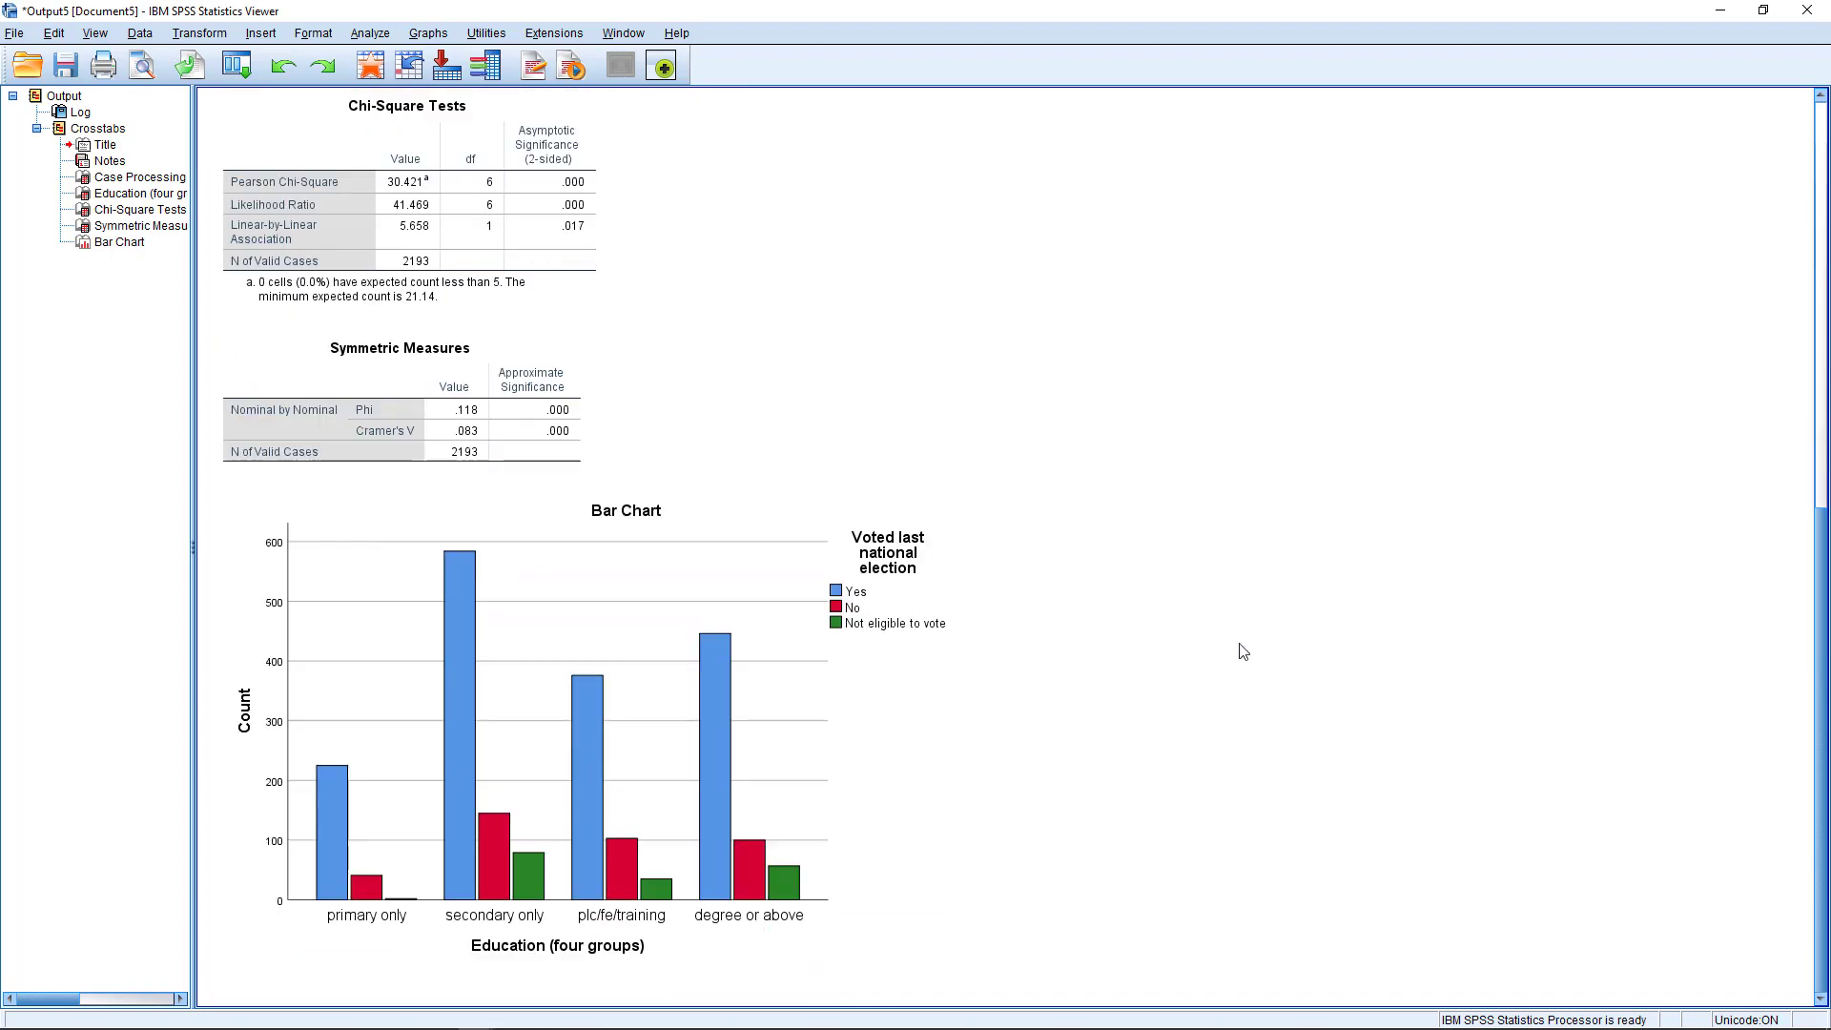
left_click(448, 656)
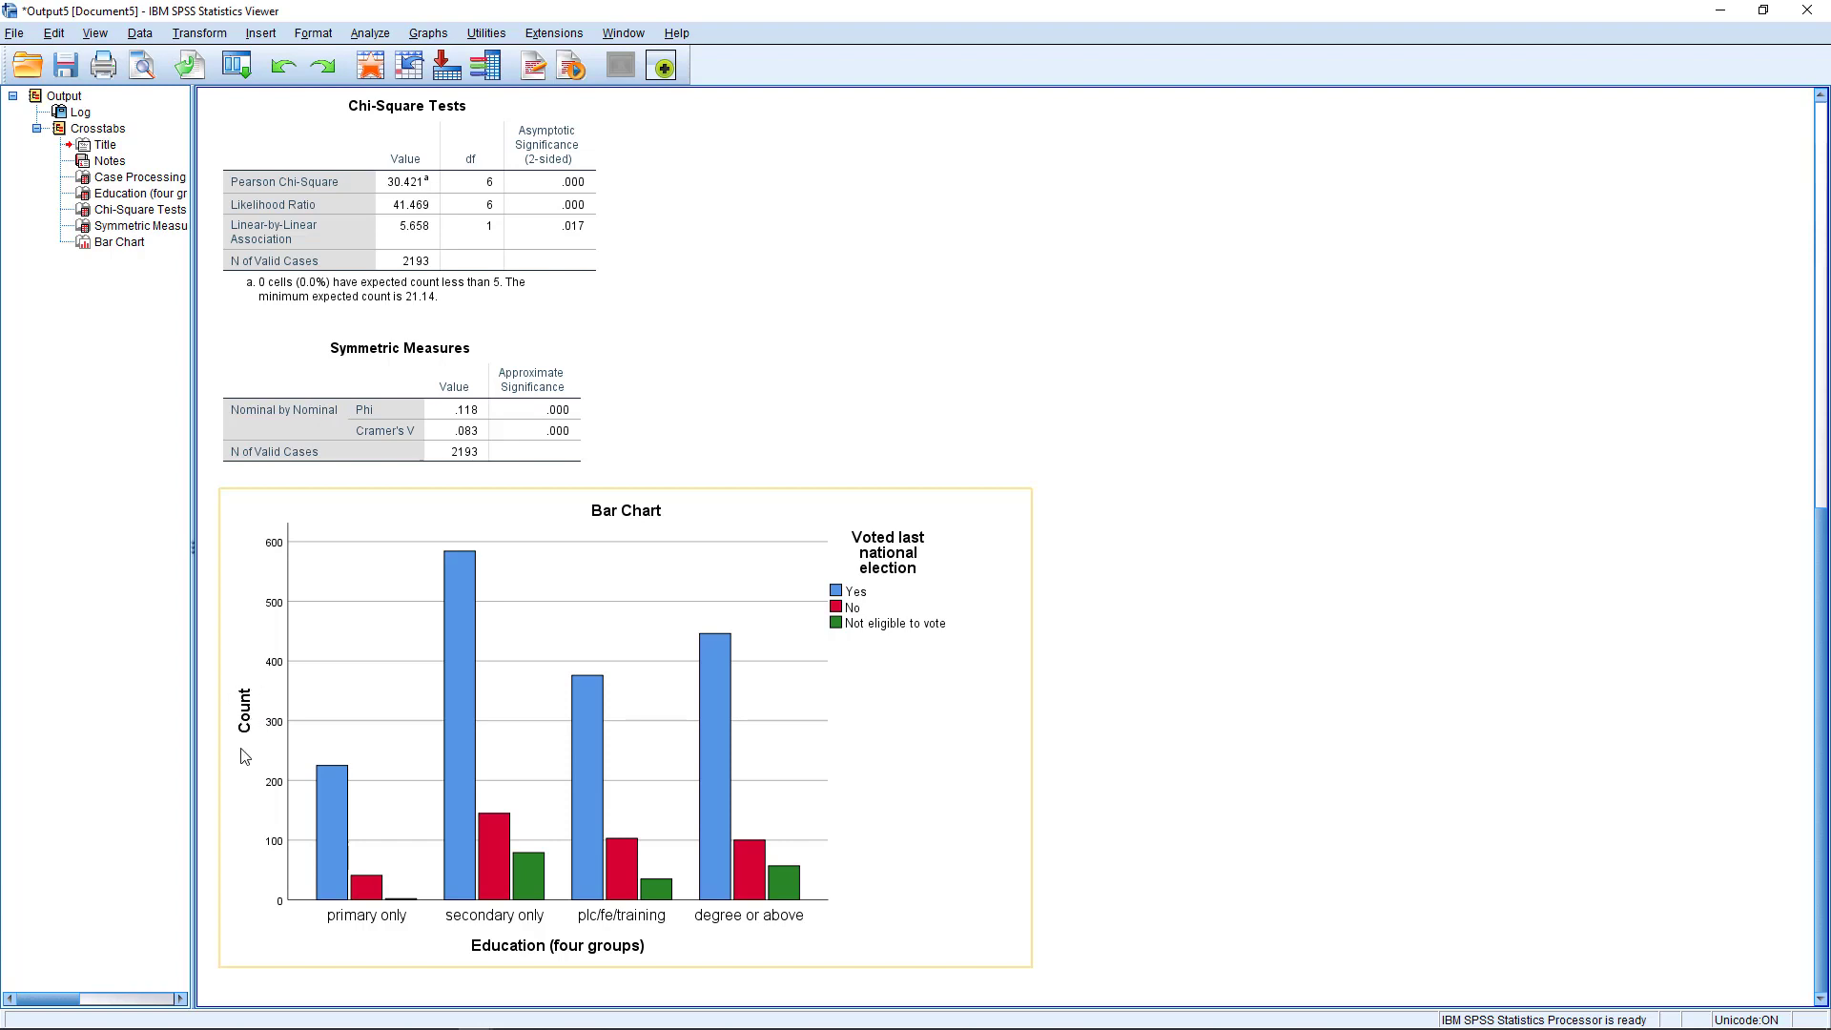
left_click(1216, 747)
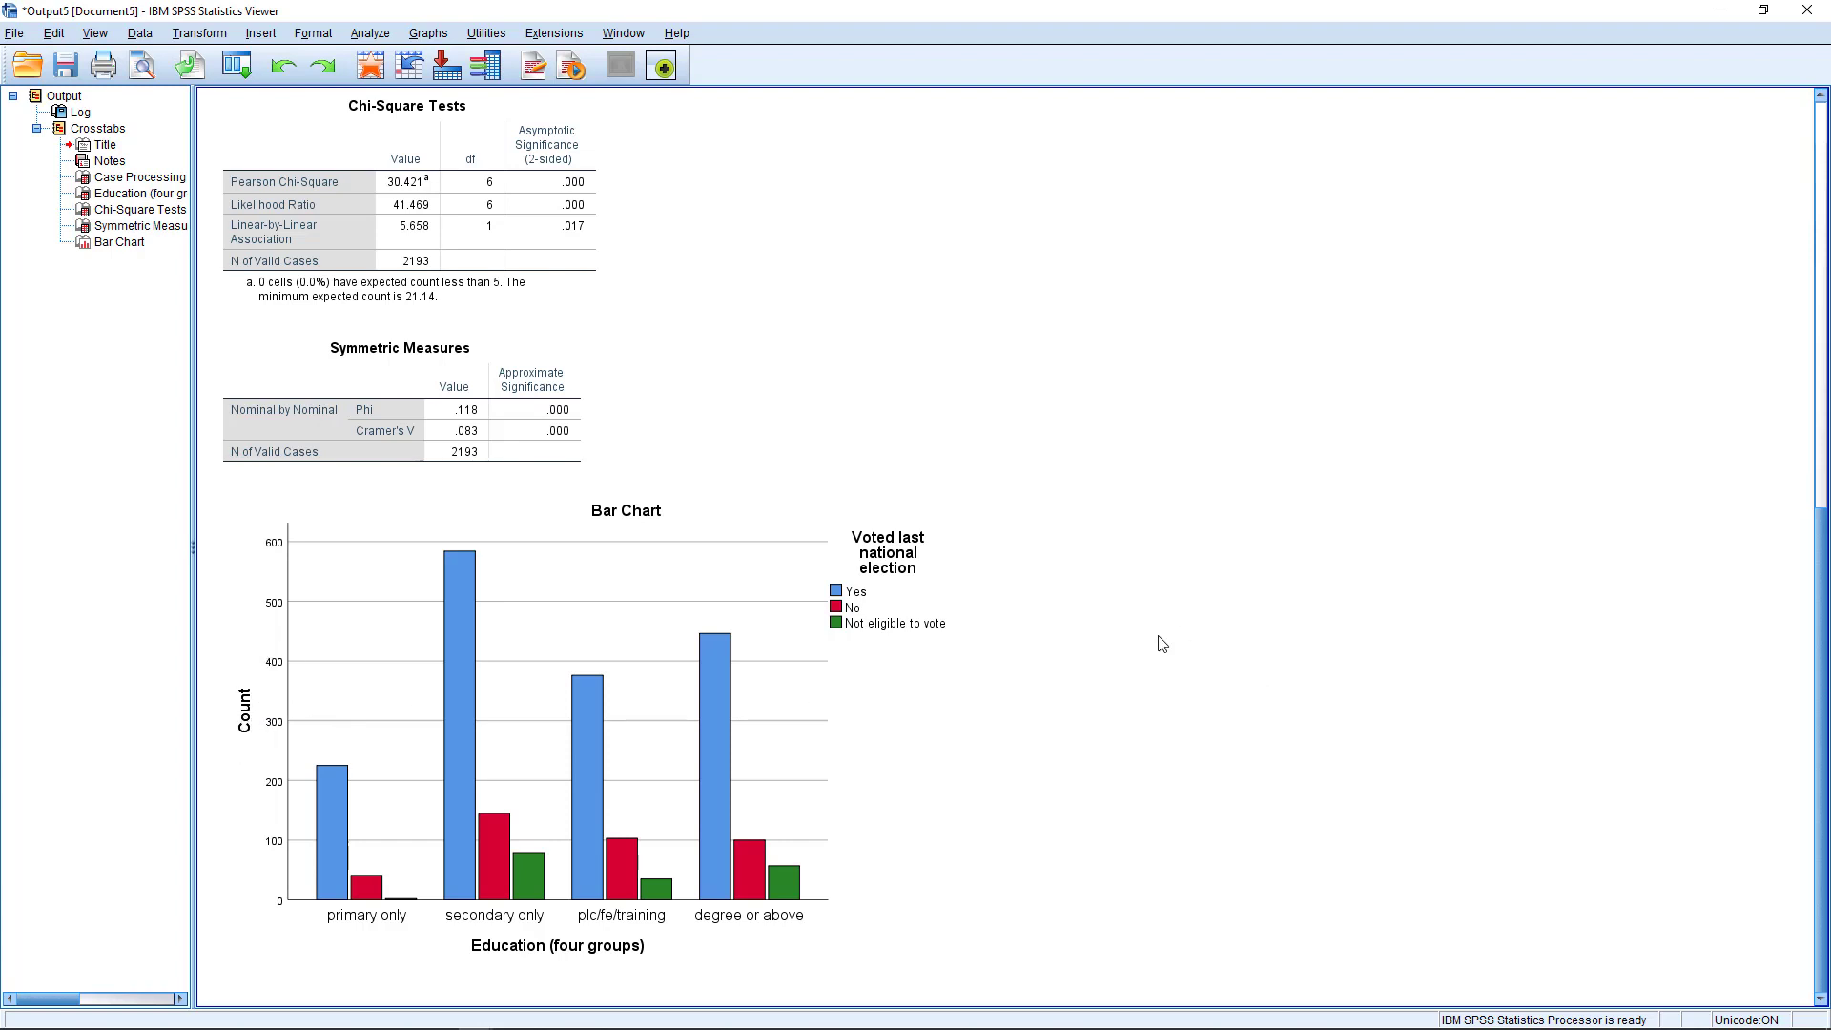
left_click(531, 620)
left_click(1318, 626)
scroll(1242, 606, "up", 5)
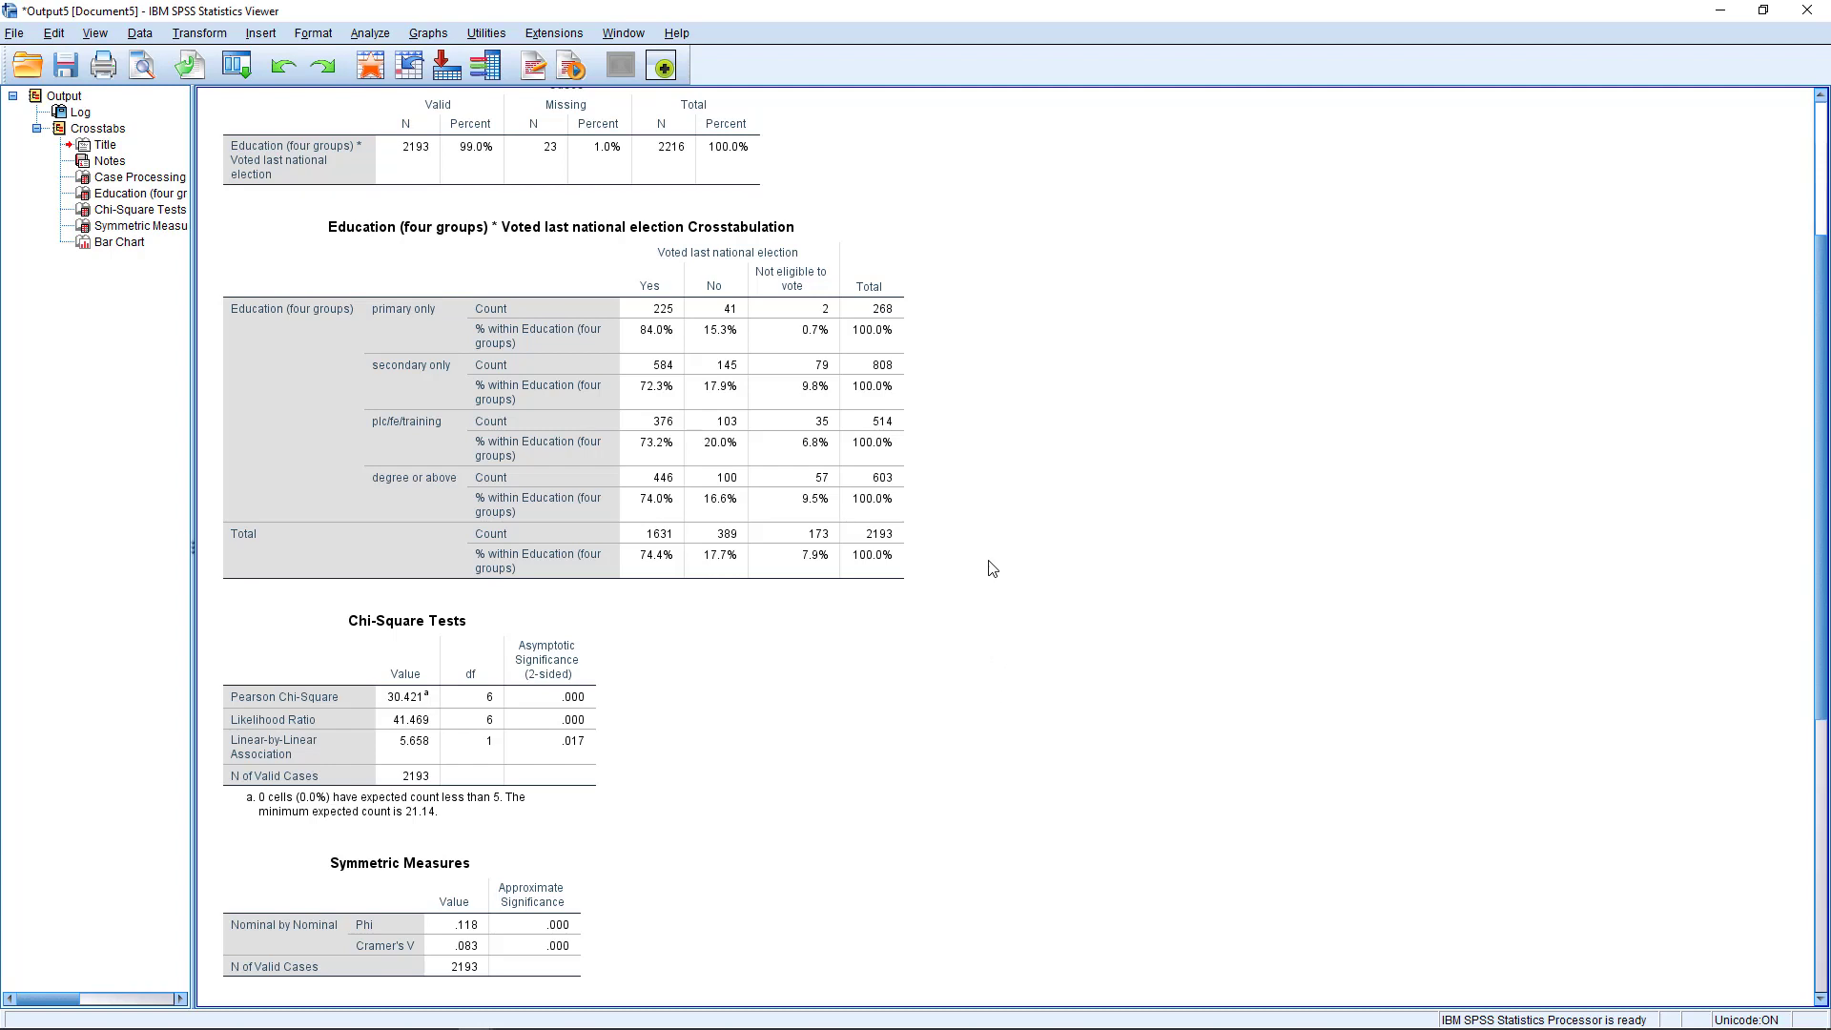
left_click(894, 361)
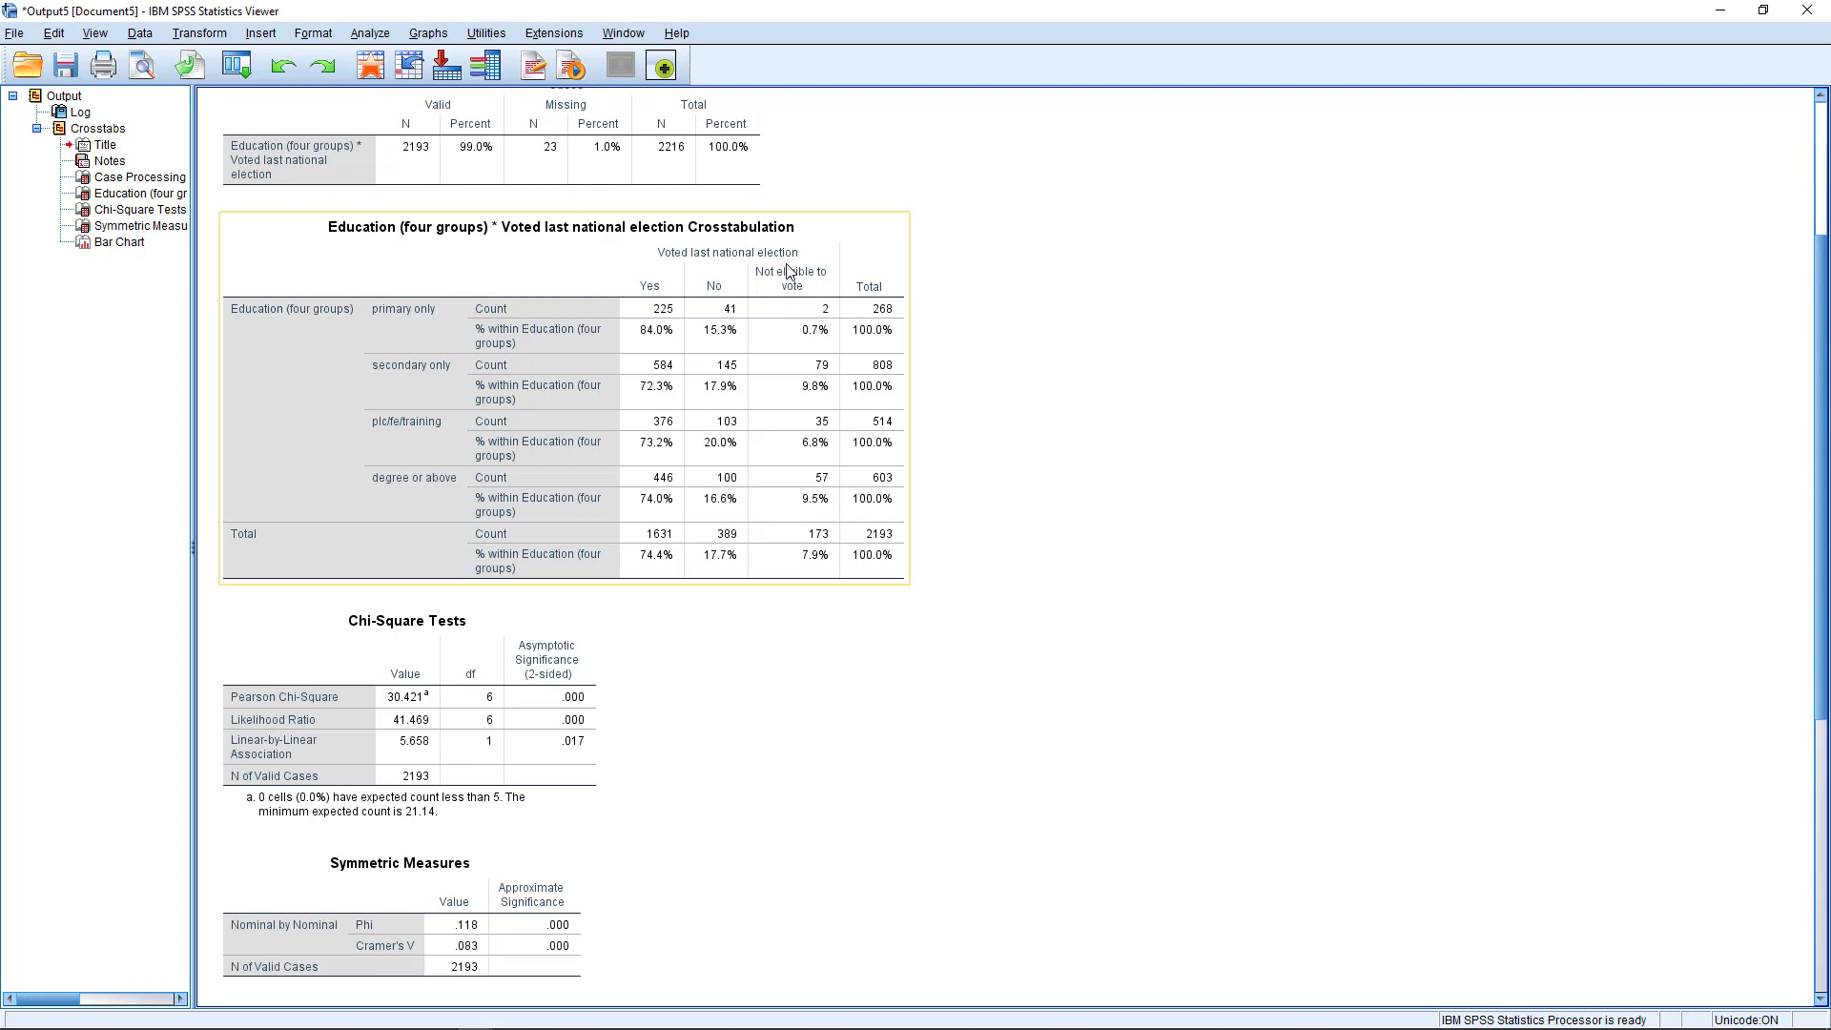
Step: Reopen the Crosstabs setup and remove edgroup2 from the row variables
left_click(369, 35)
mouse_move(387, 83)
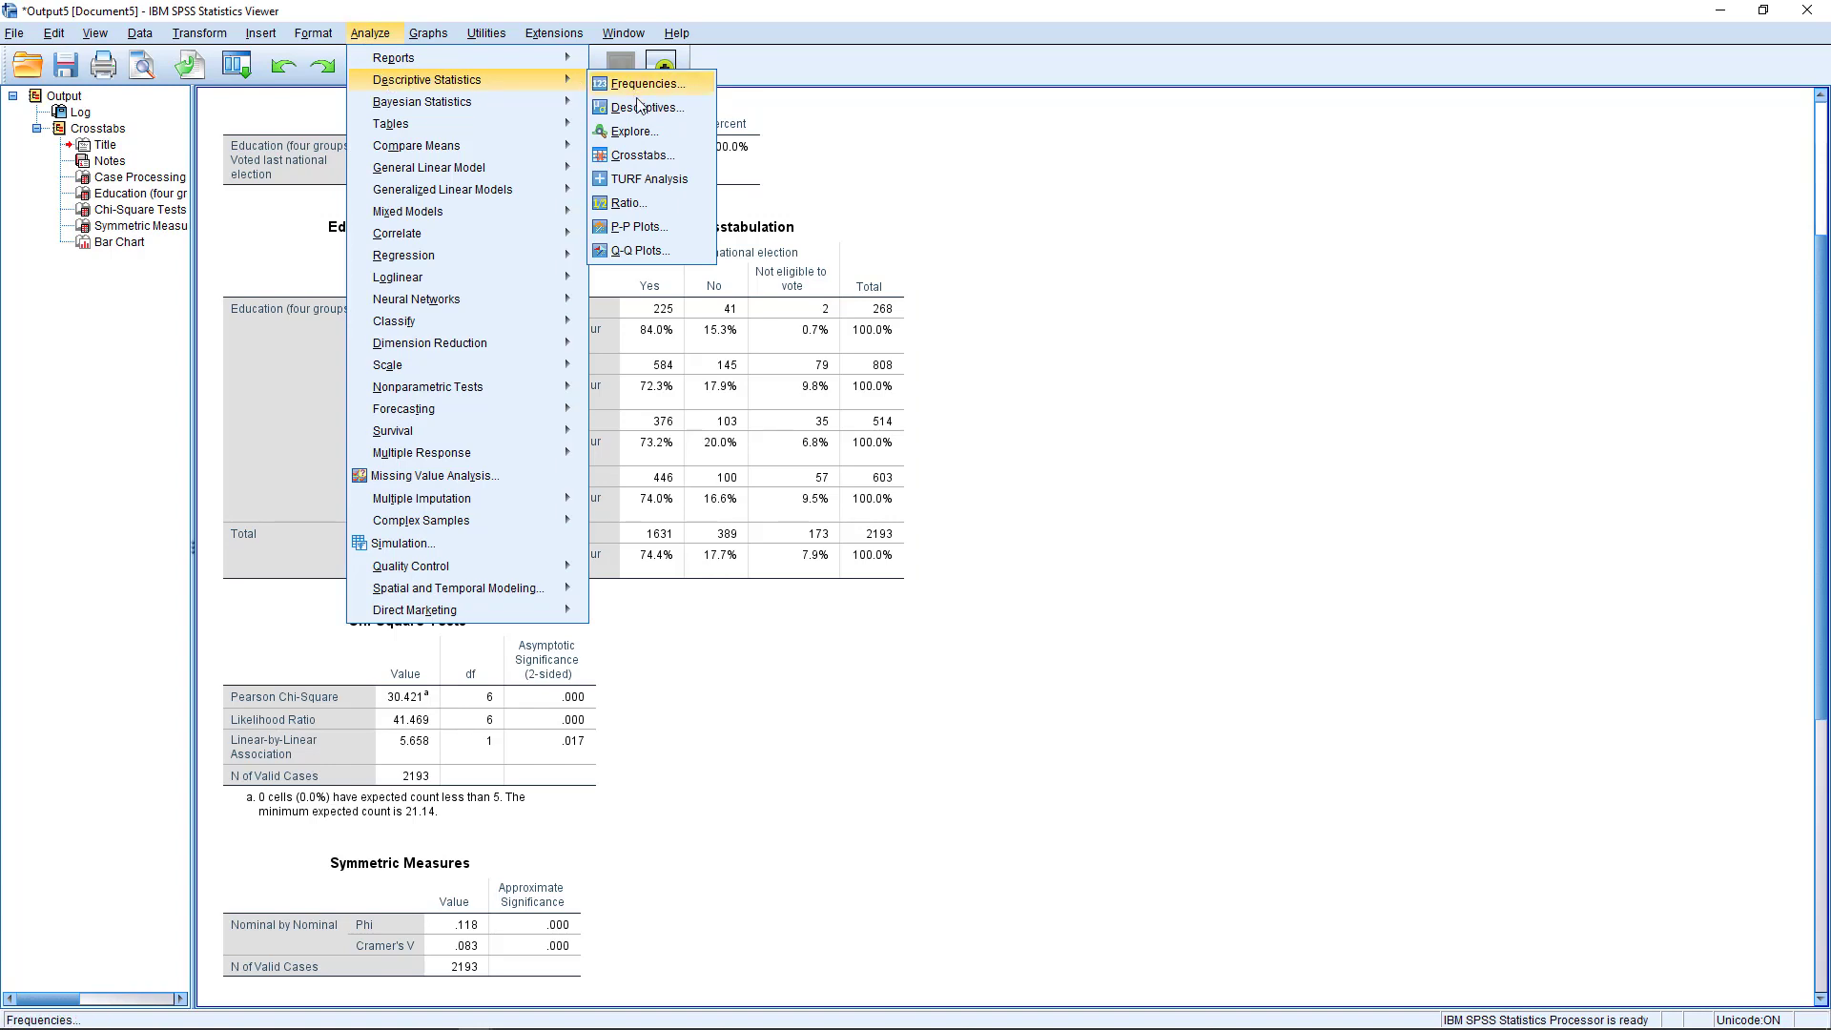
left_click(658, 156)
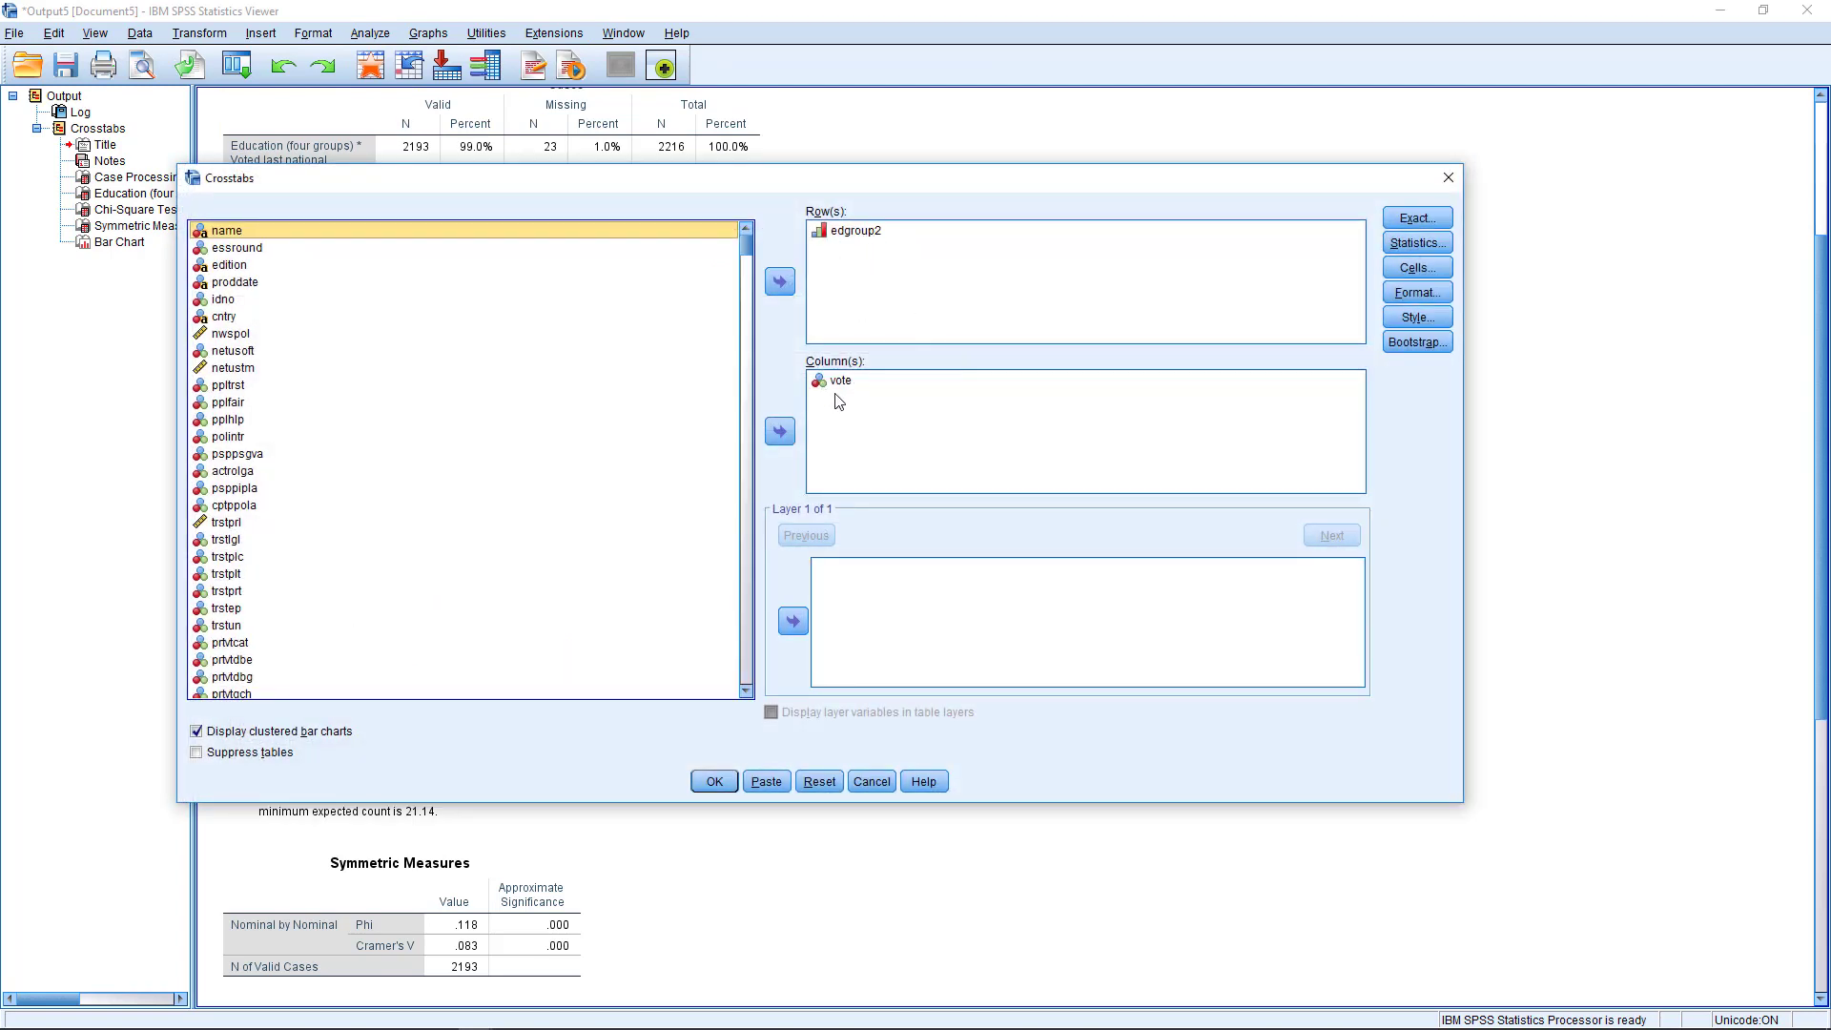
left_click(853, 231)
left_click(780, 282)
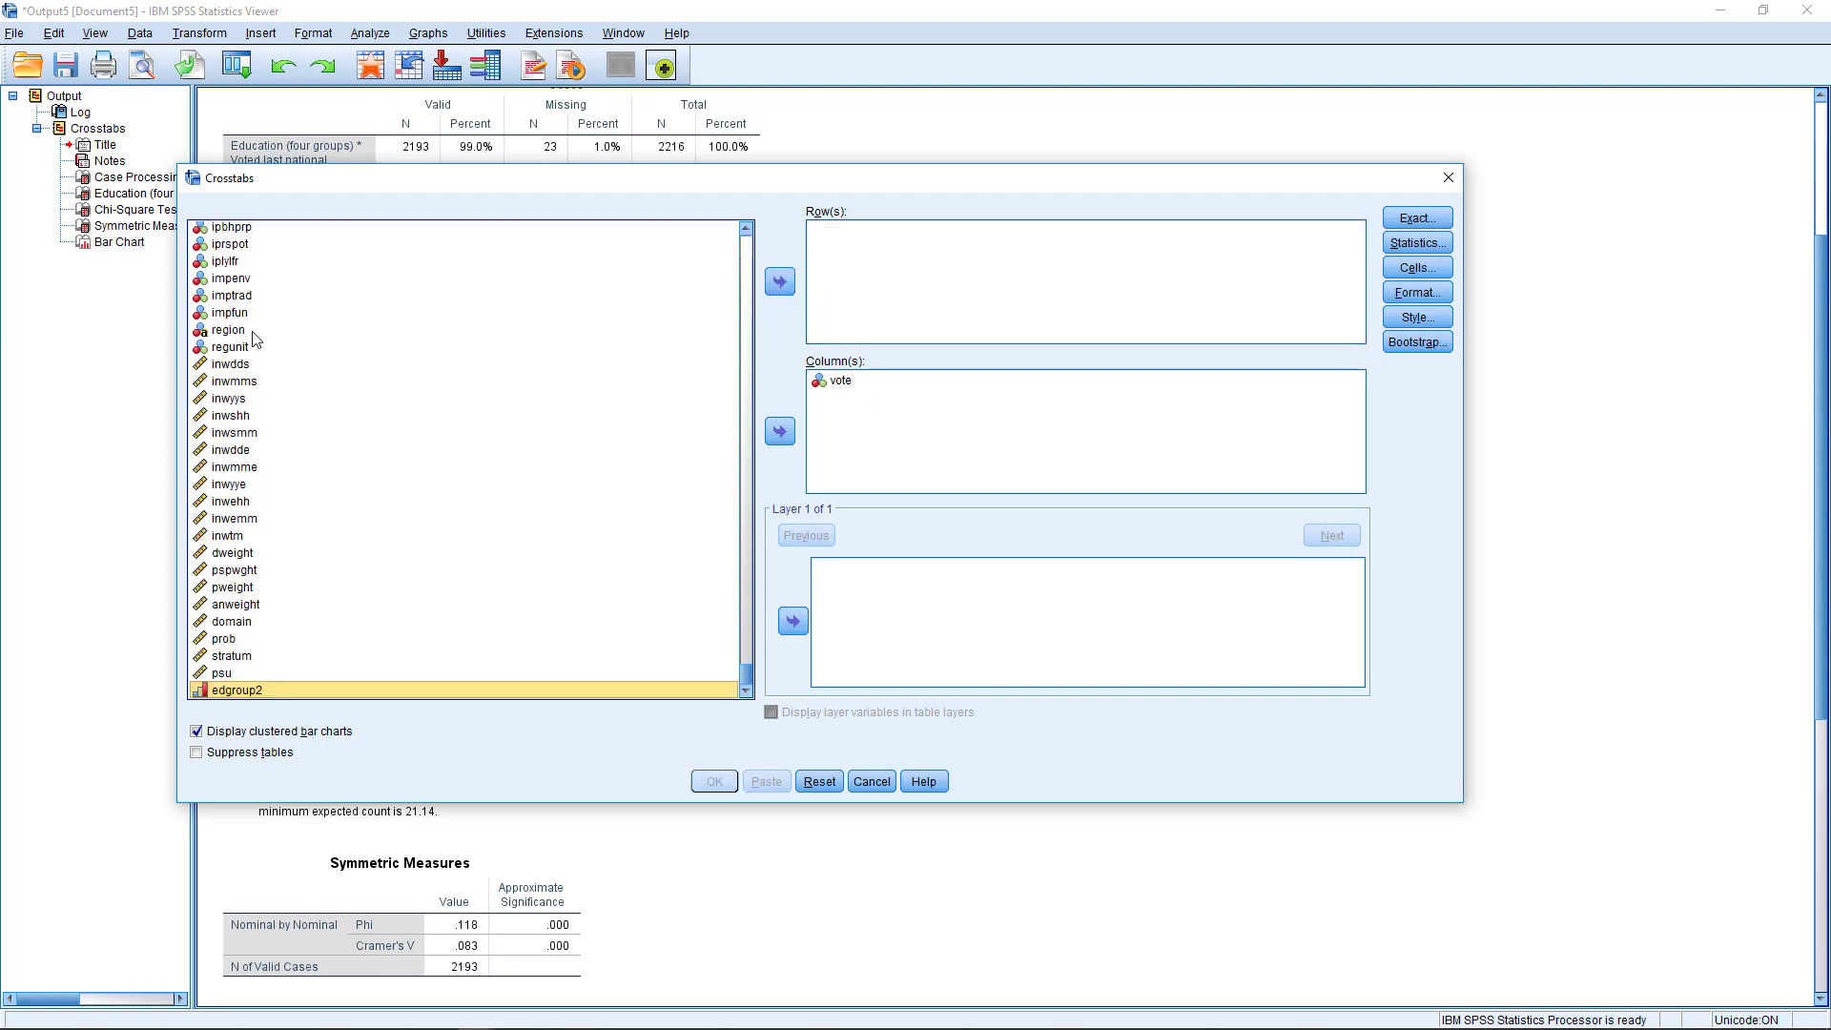
Step: Find isco08 in the variable list, set it as the row variable and run the crosstab against vote
left_click(253, 331)
left_click_drag(745, 675, 719, 369)
left_click(283, 325)
key("i")
key("i")
key("i")
key("i")
key("i")
key("i")
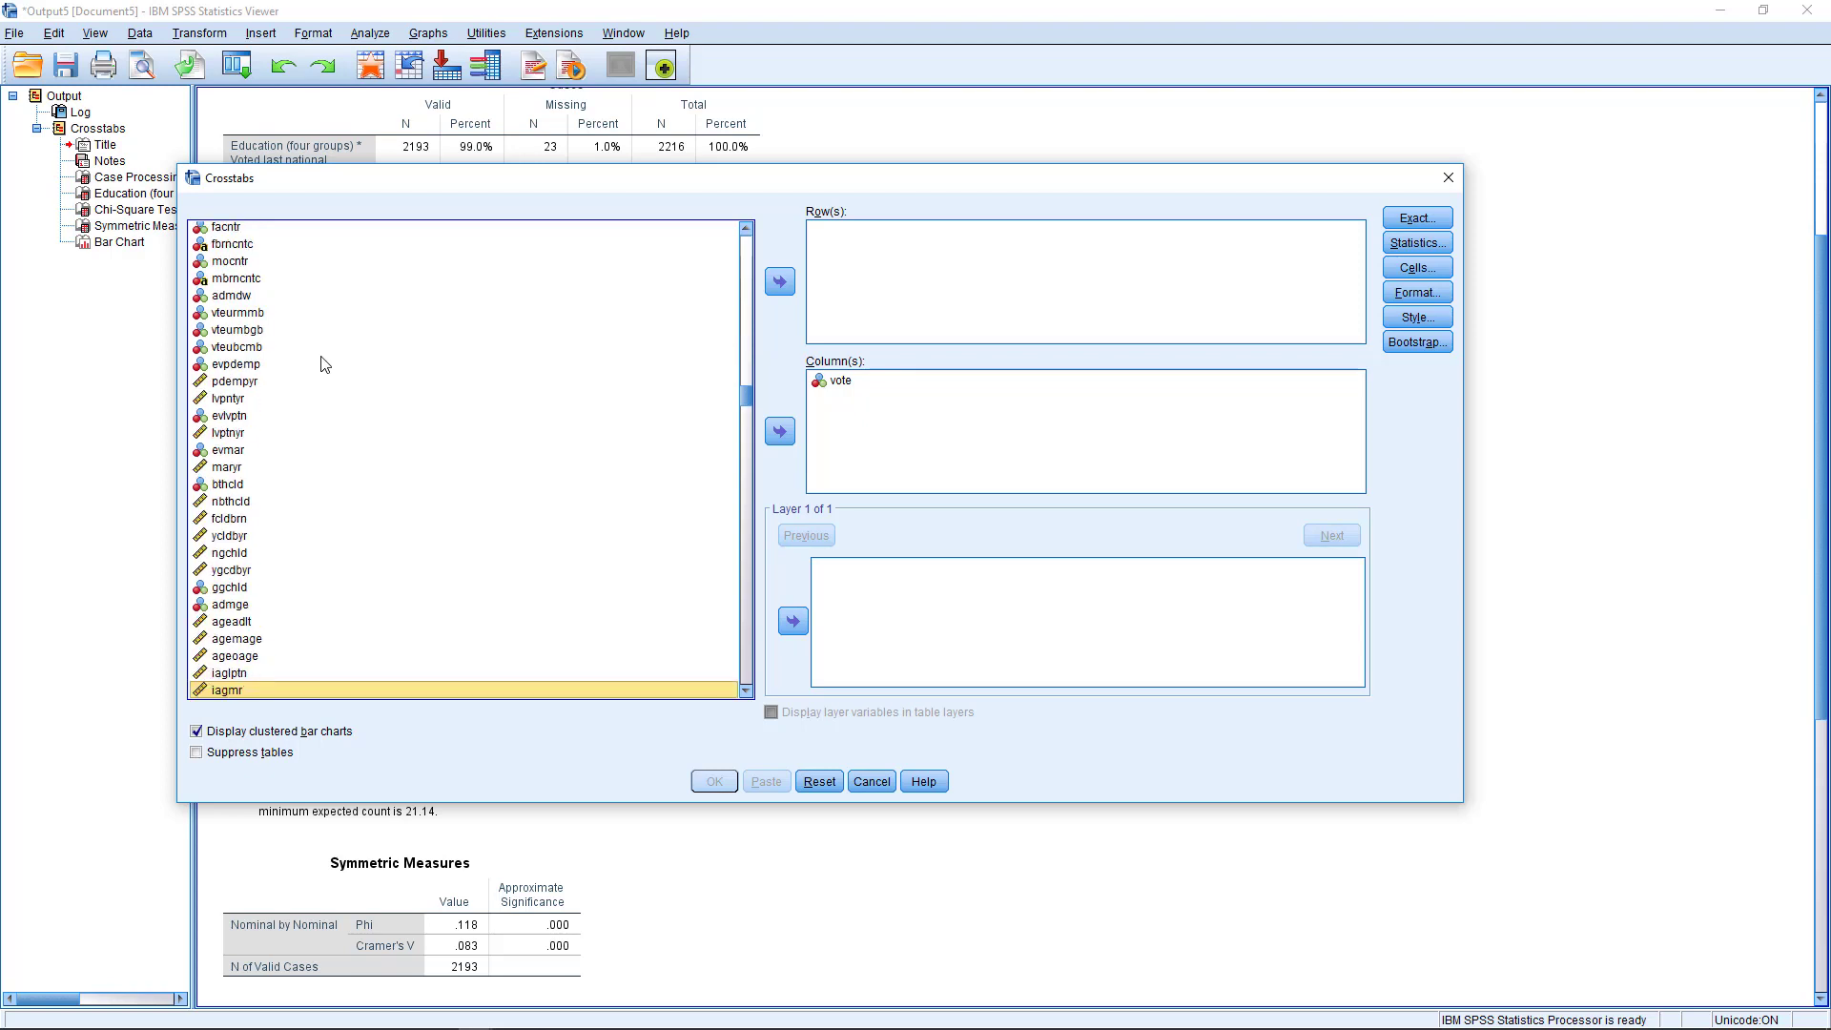
key("i")
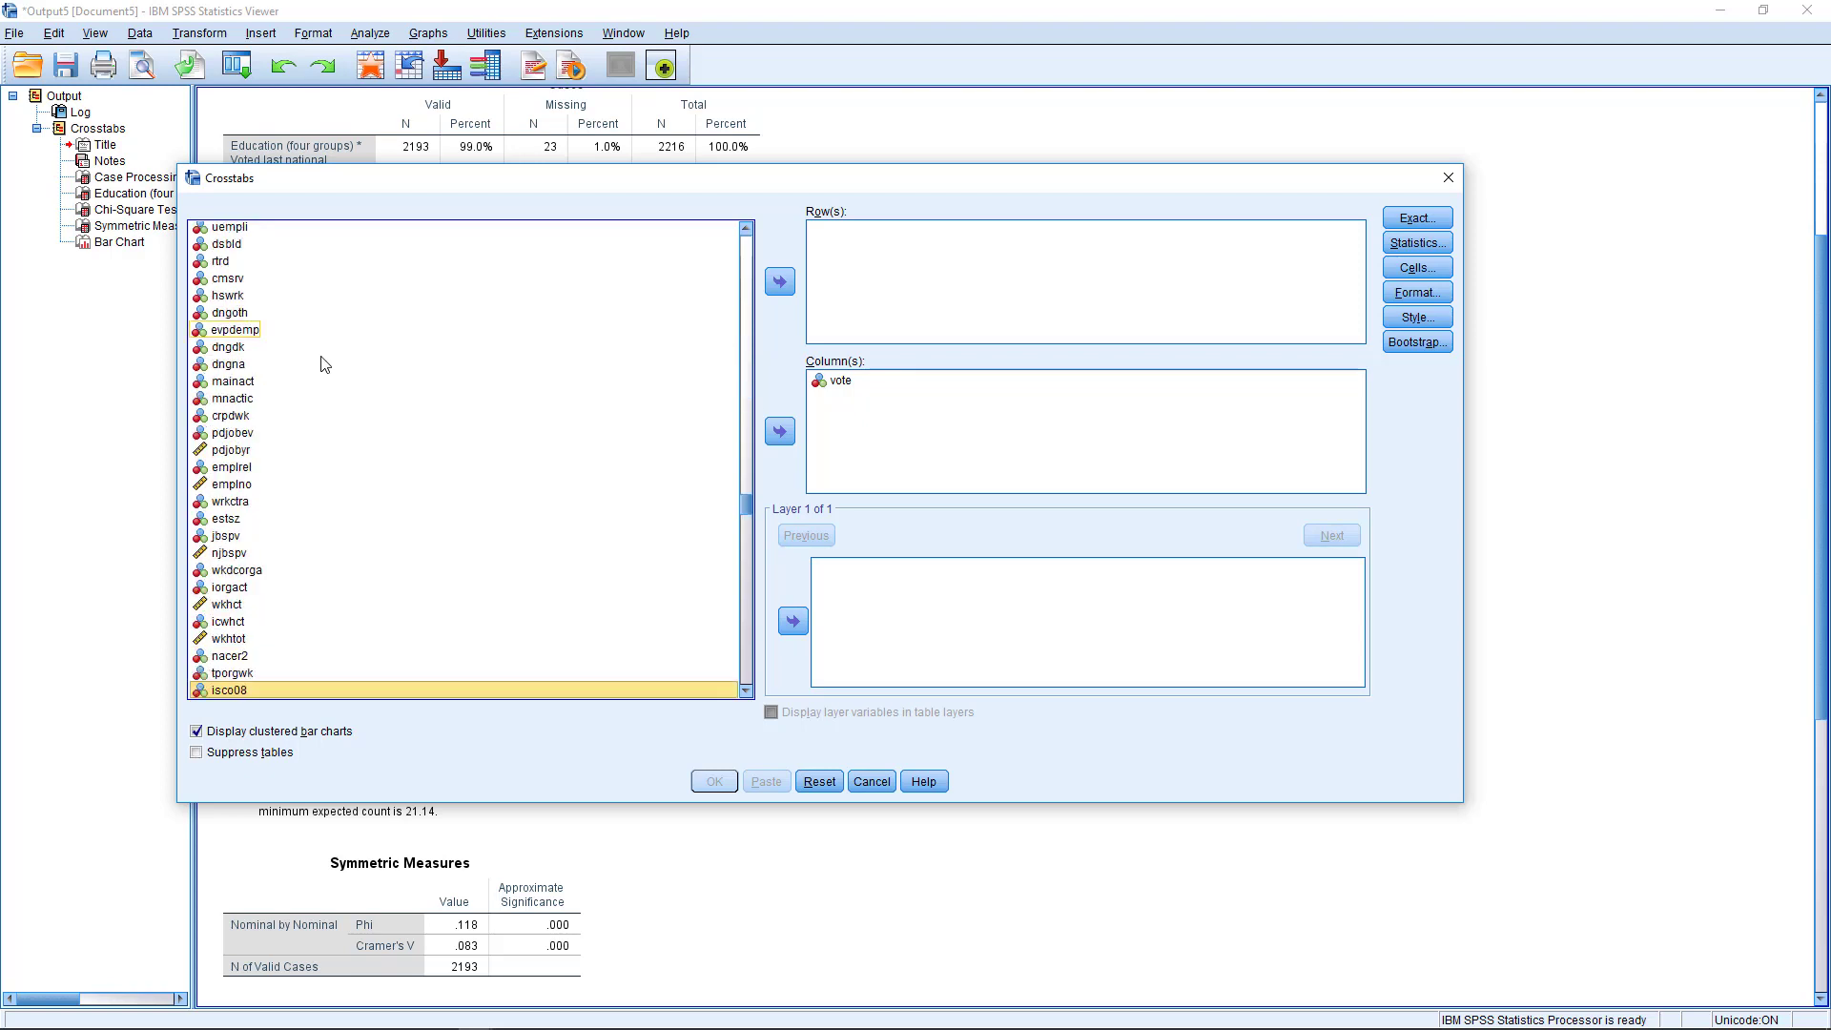
left_click(780, 281)
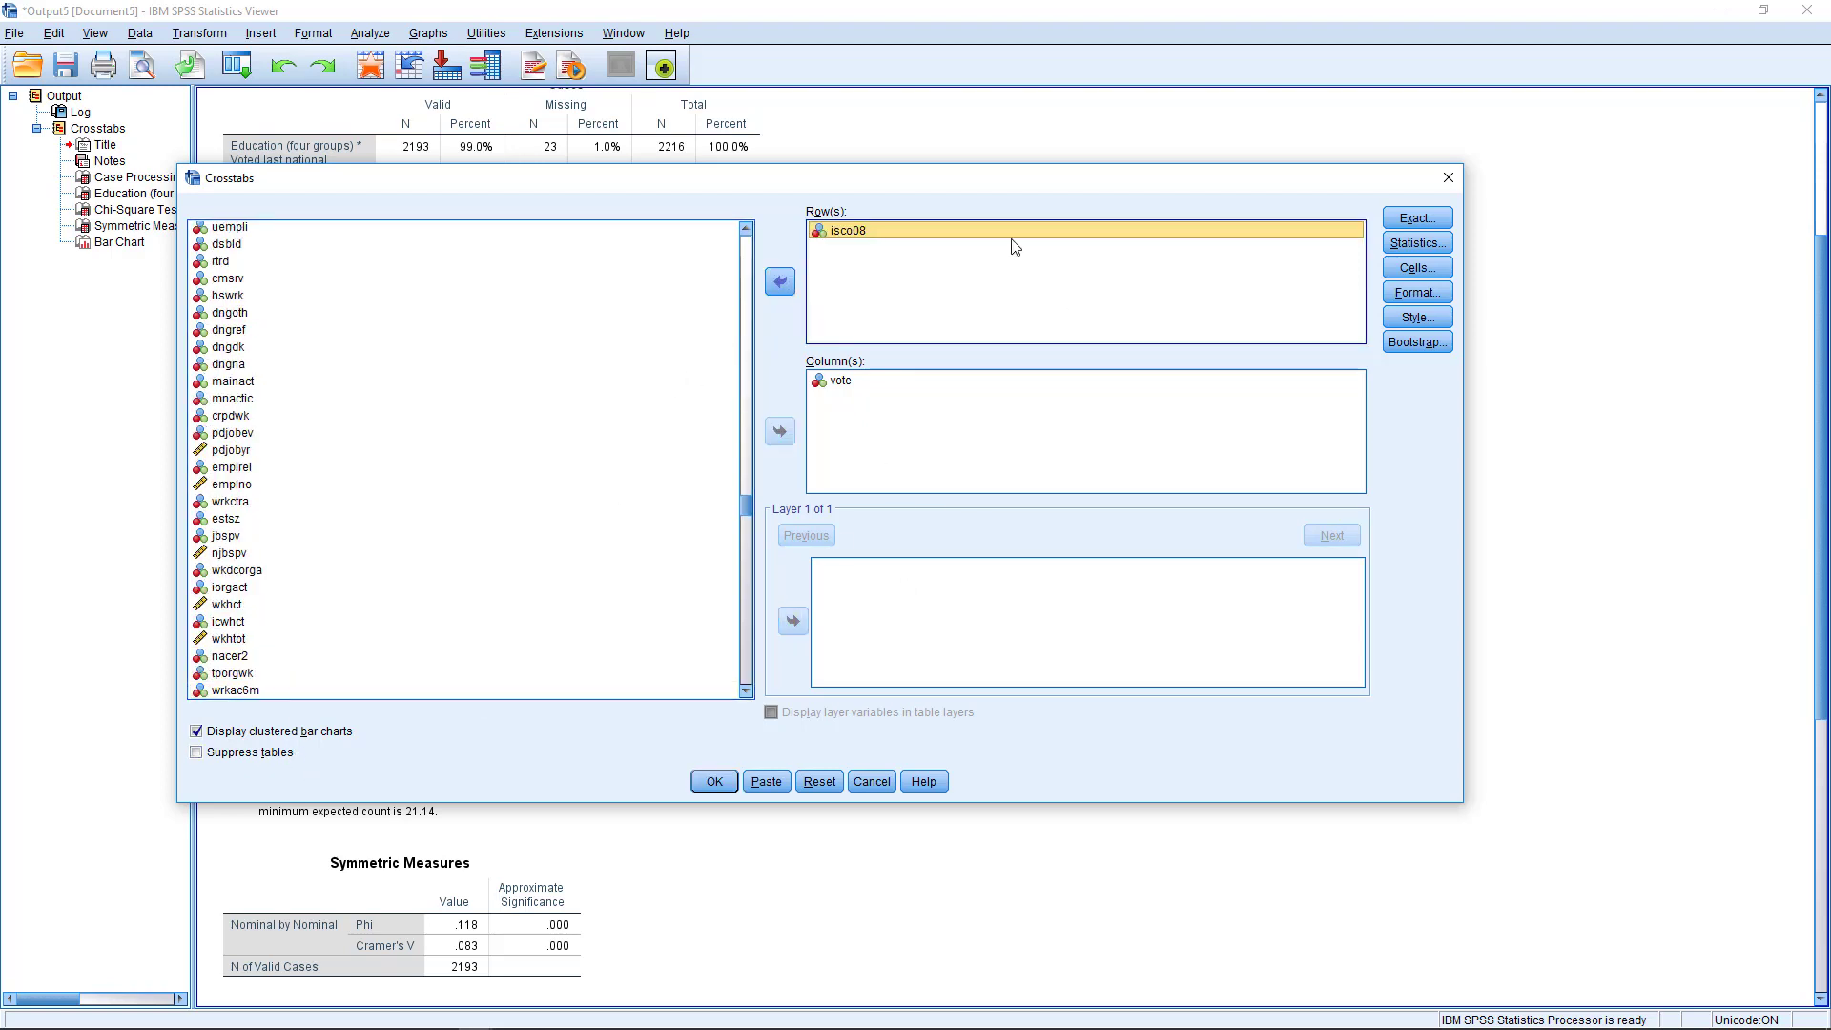
left_click(727, 784)
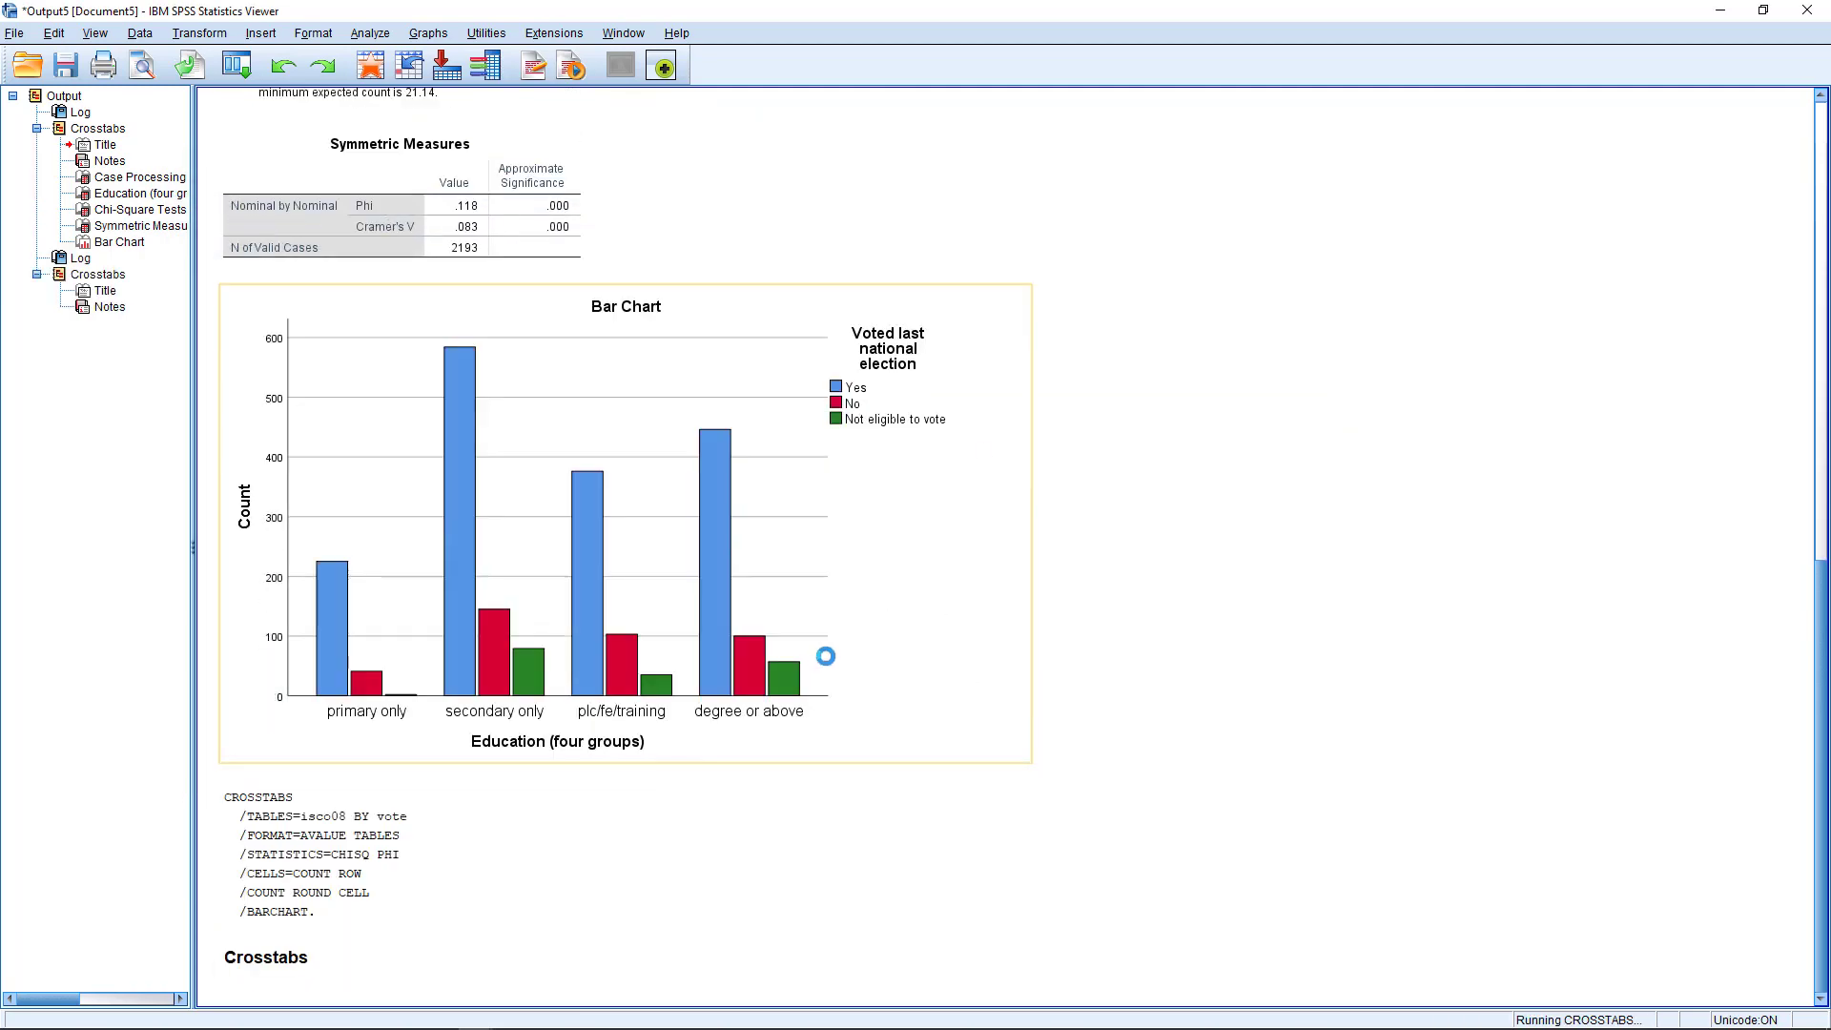
Step: Examine the occupation by vote crosstabulation, from its Case Processing Summary through the occupation rows to the totals and chi-square tests
scroll(1106, 641, "down", 15)
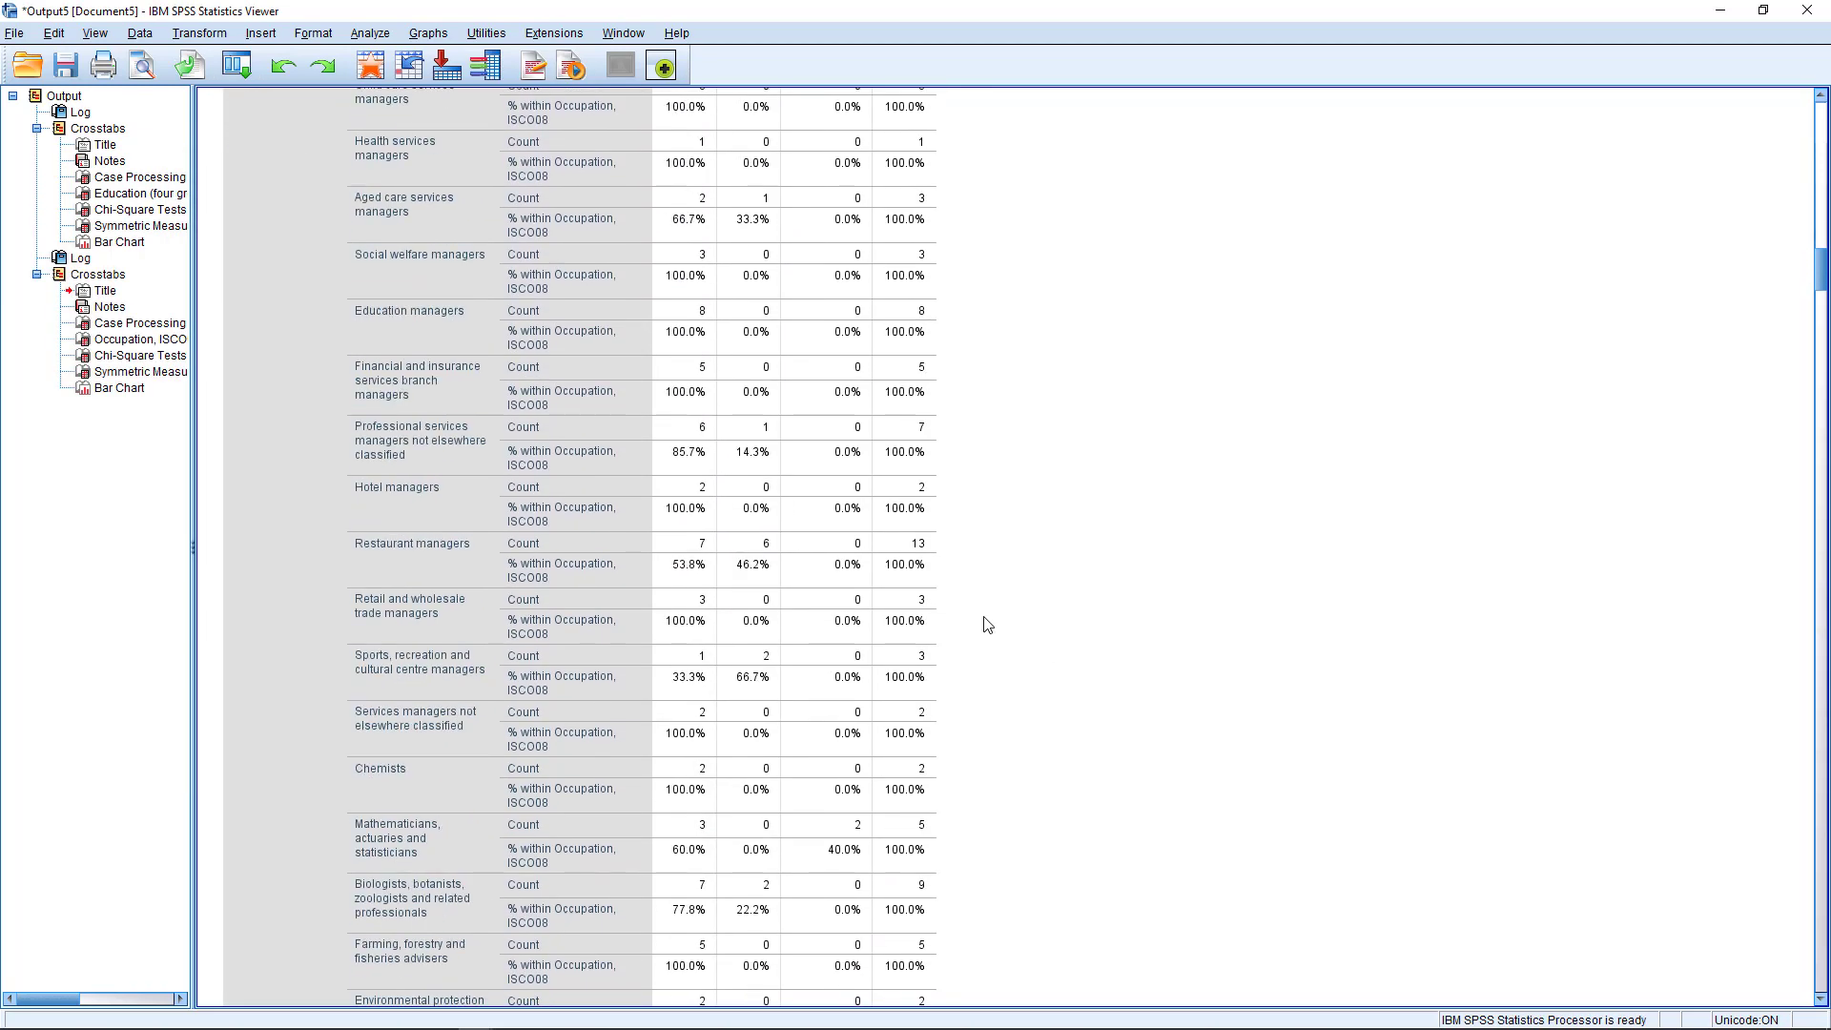
scroll(987, 624, "down", 3)
scroll(986, 625, "up", 20)
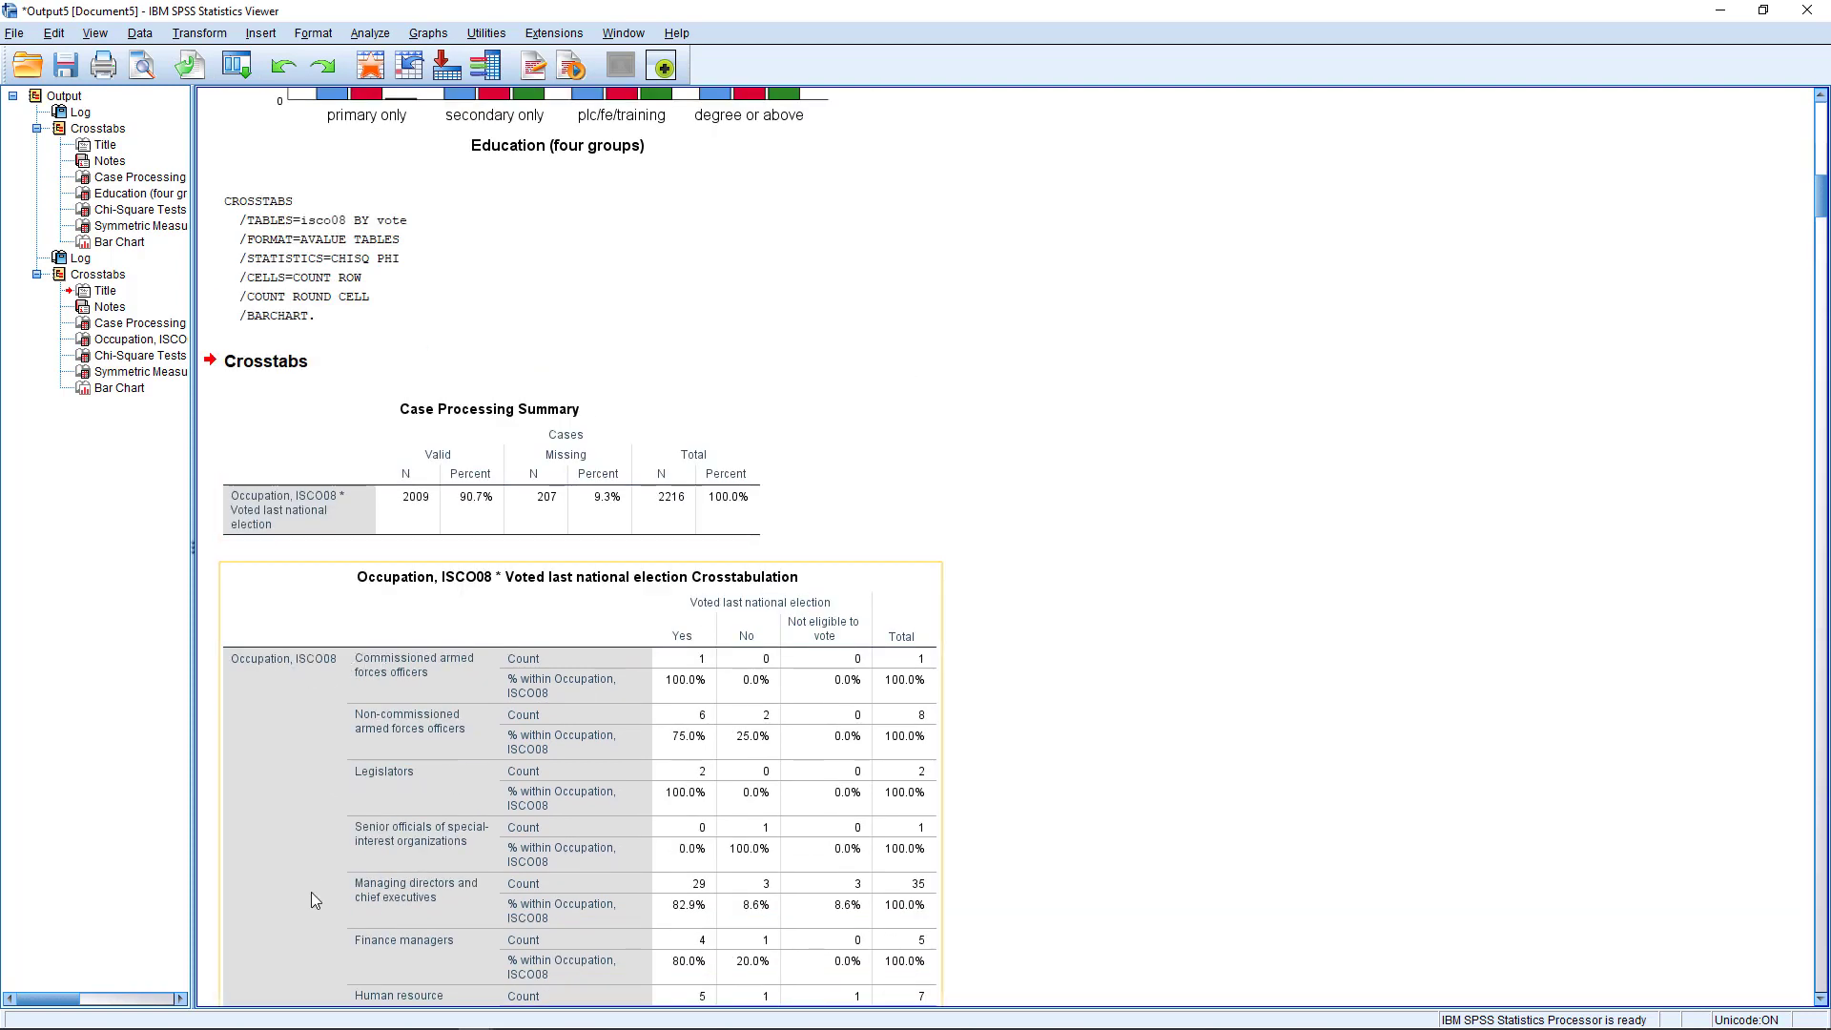
scroll(334, 649, "down", 3)
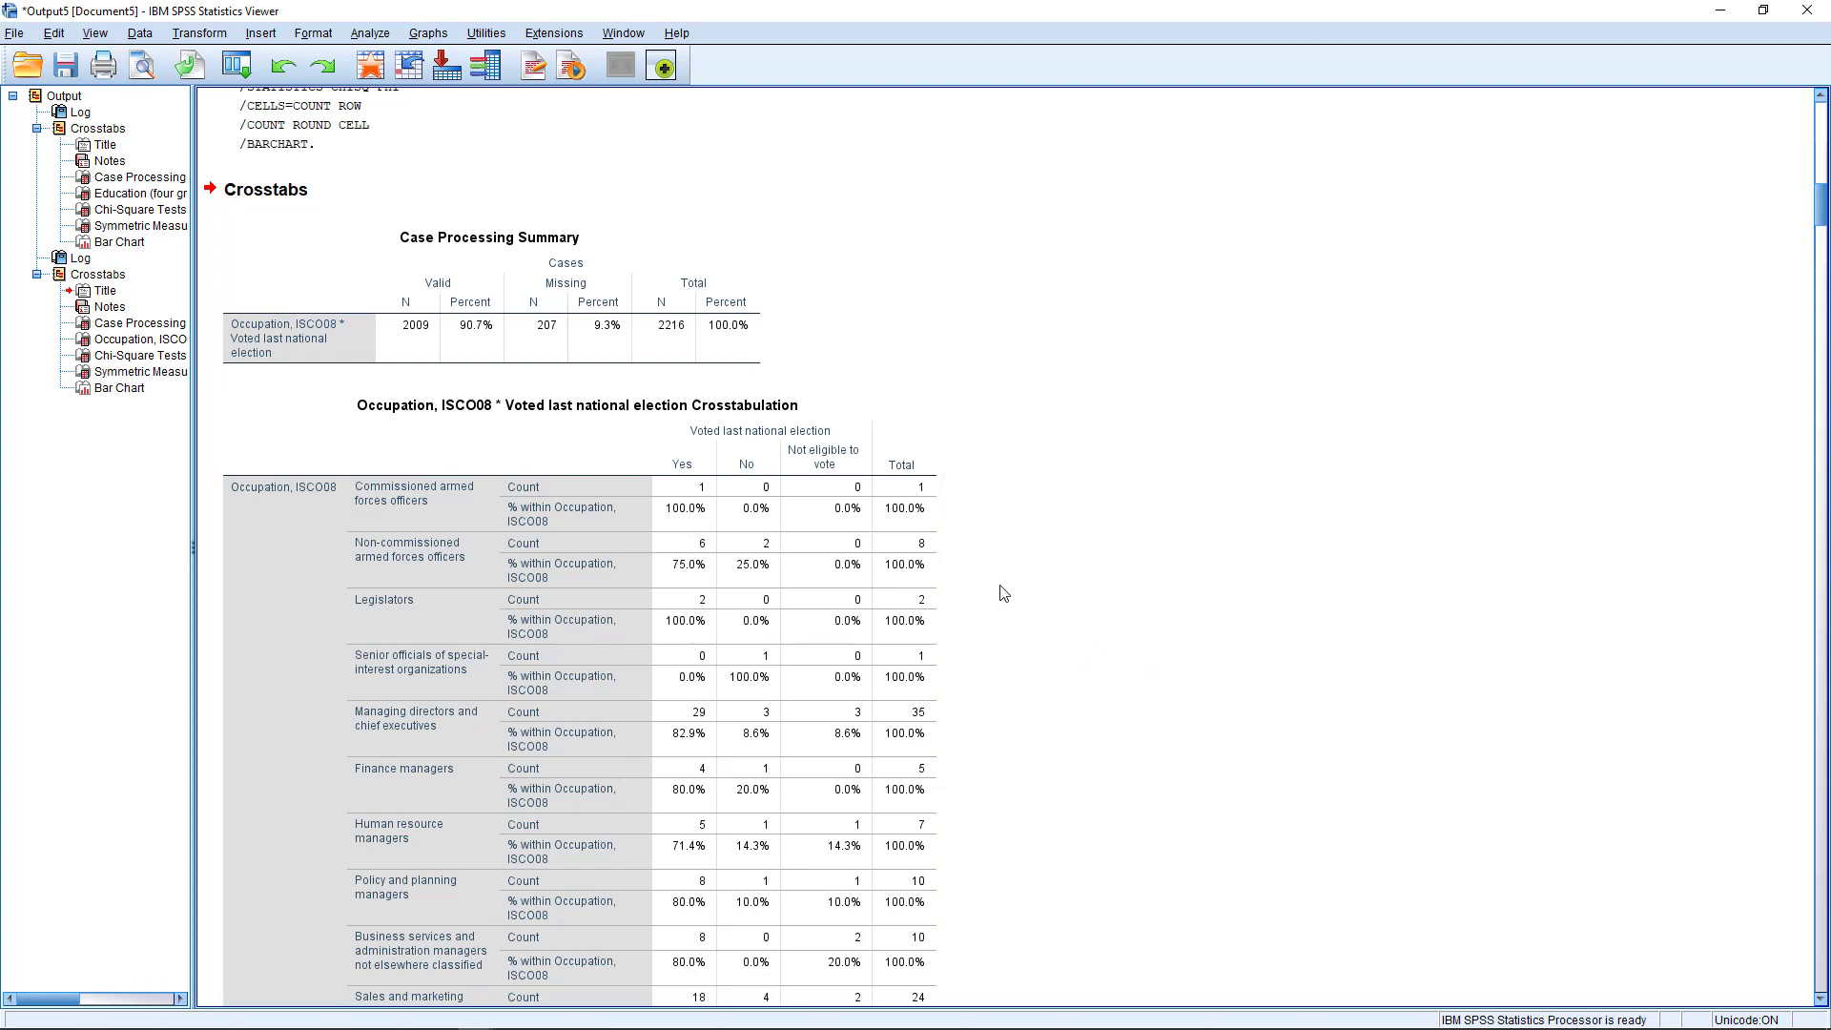
scroll(1029, 617, "down", 20)
scroll(1035, 615, "down", 5)
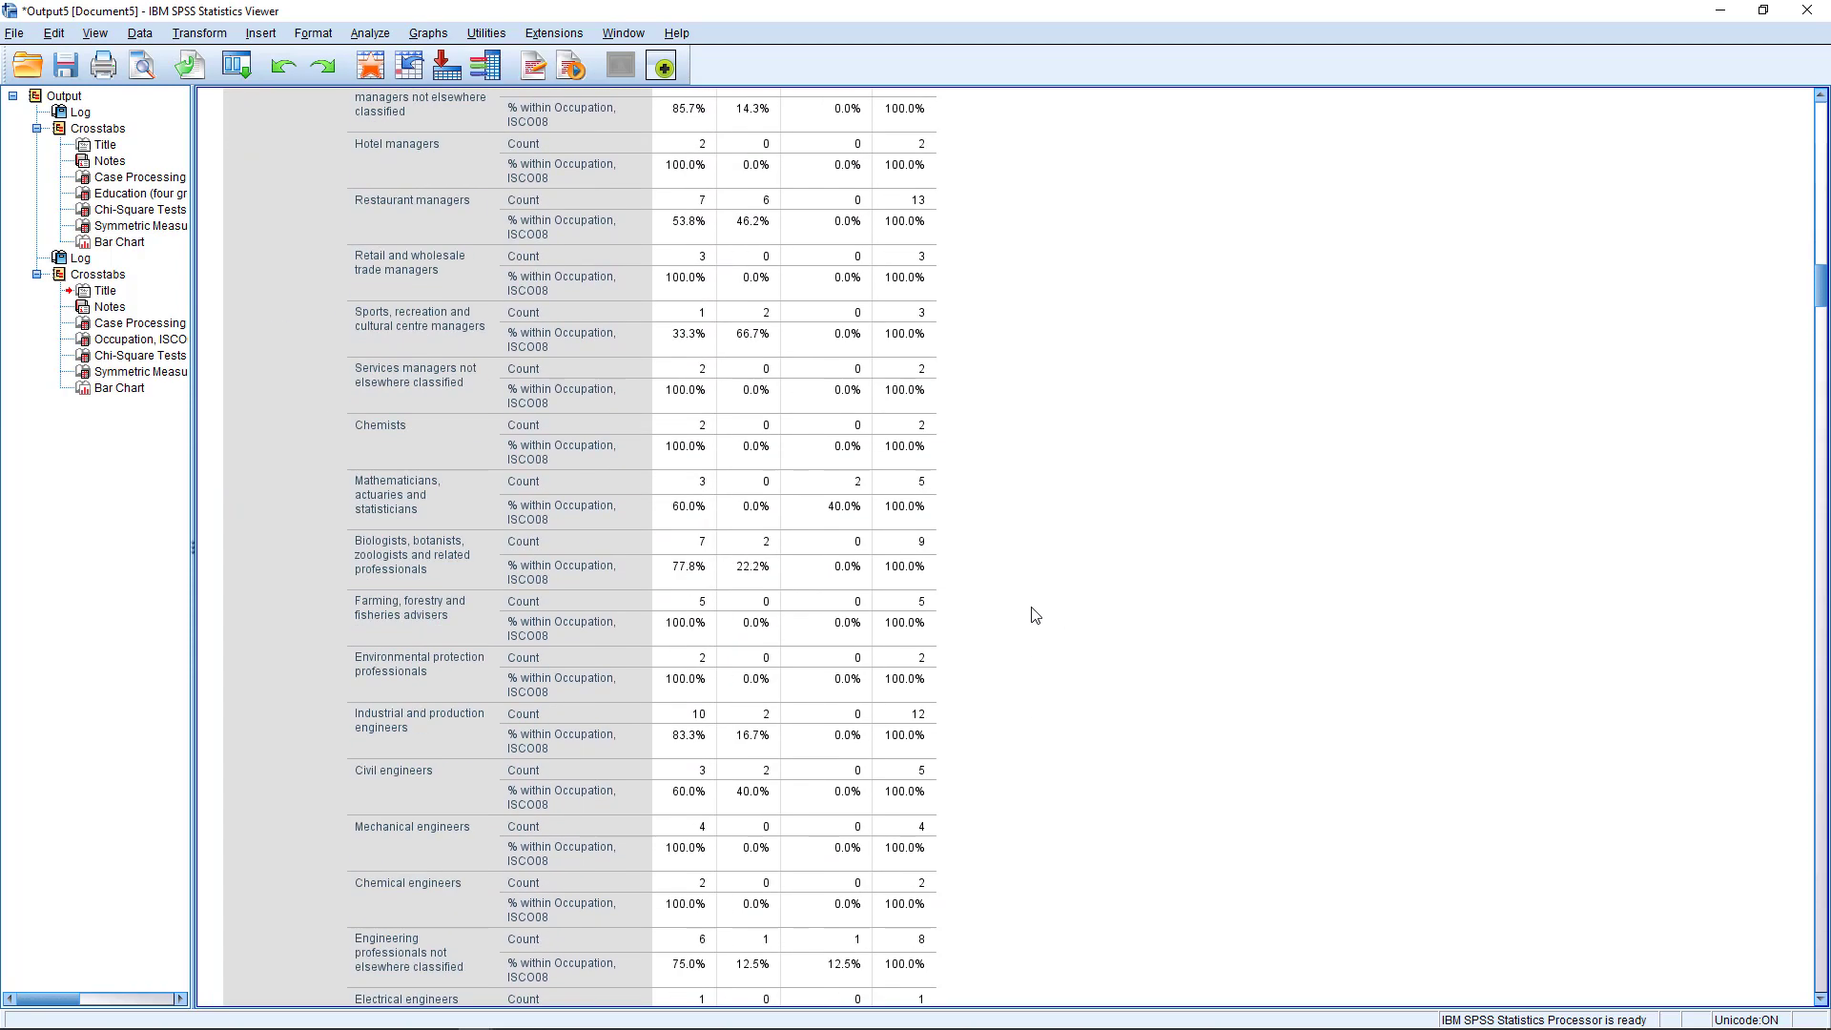
scroll(1036, 615, "down", 18)
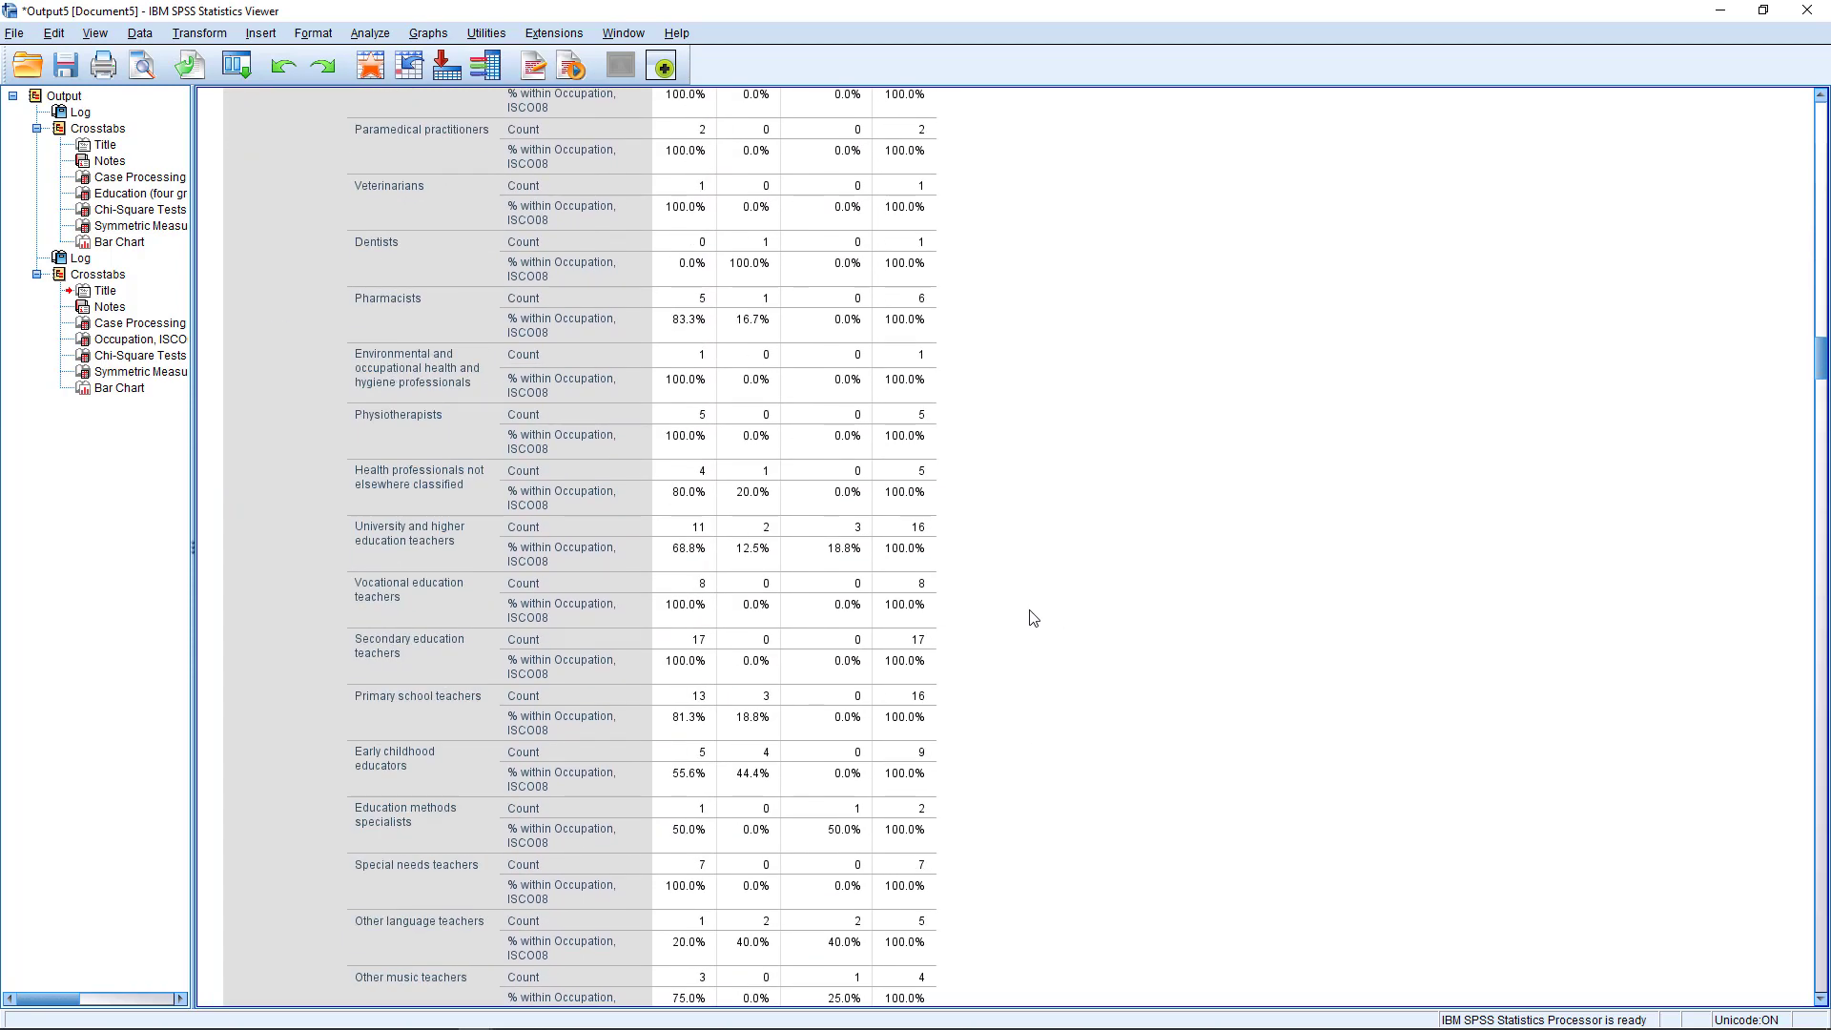
scroll(1034, 618, "down", 20)
left_click(730, 858)
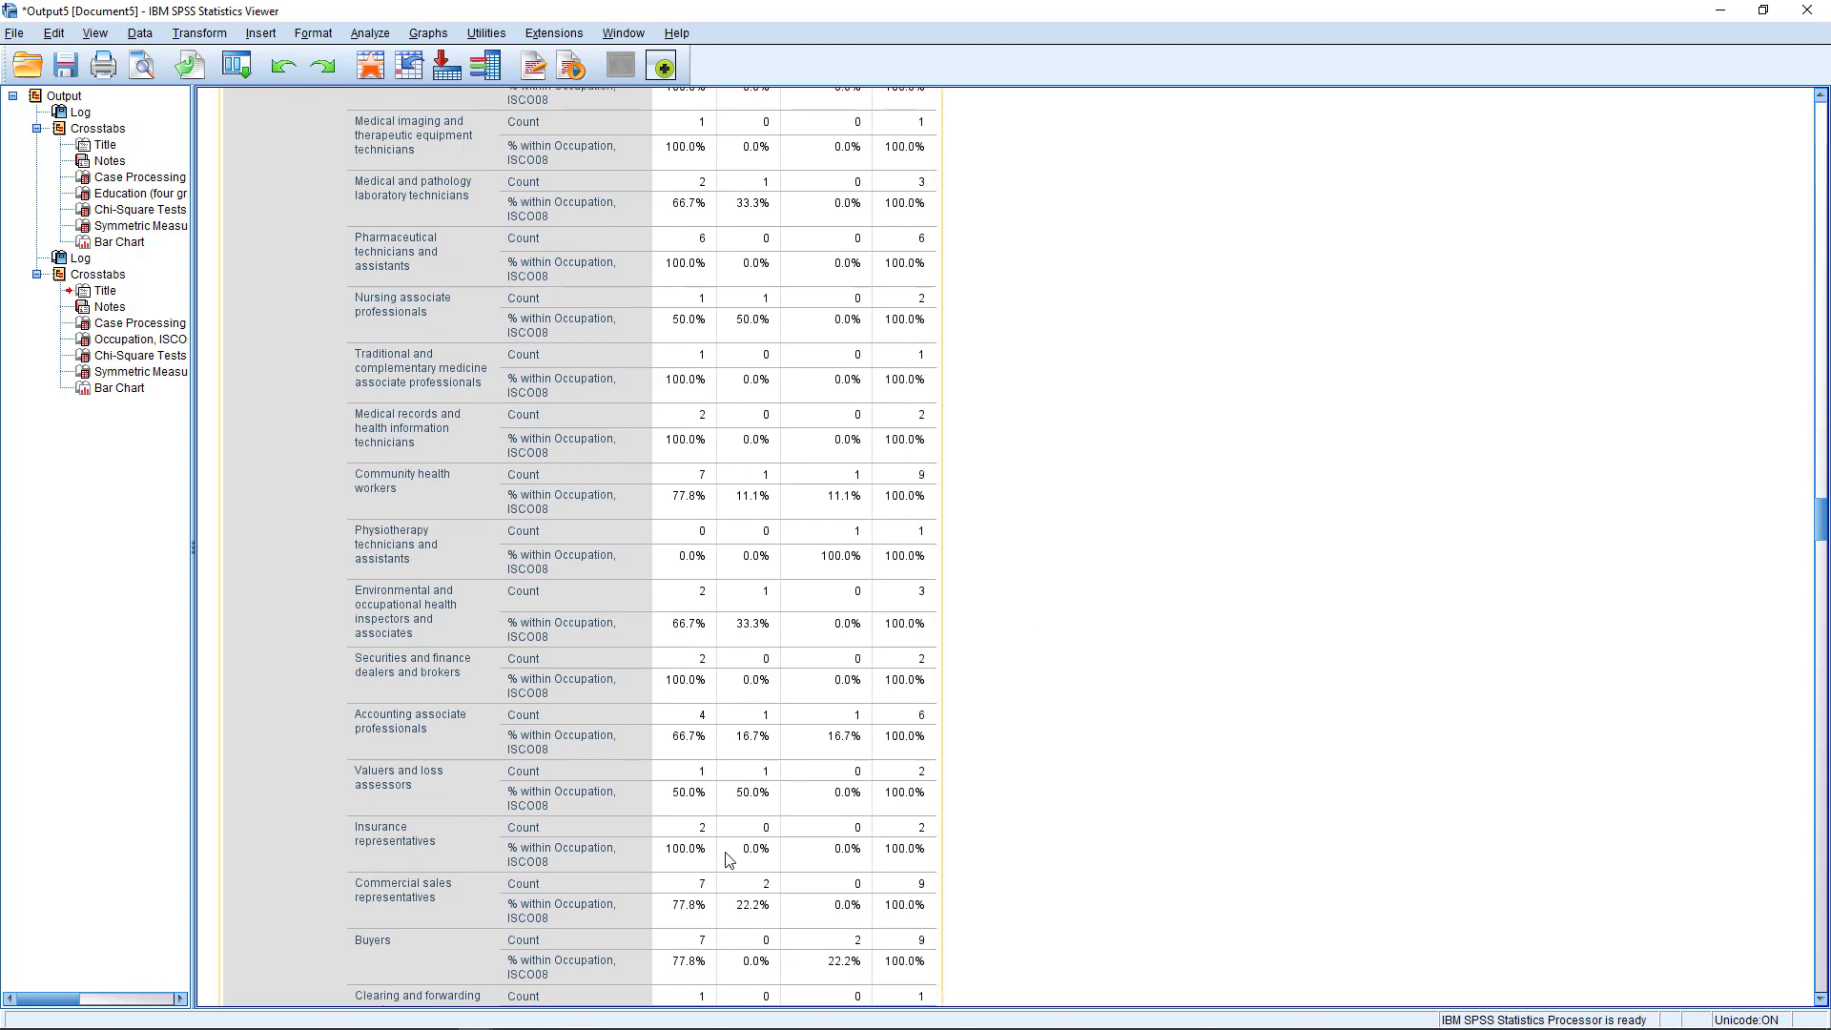
left_click(1058, 740)
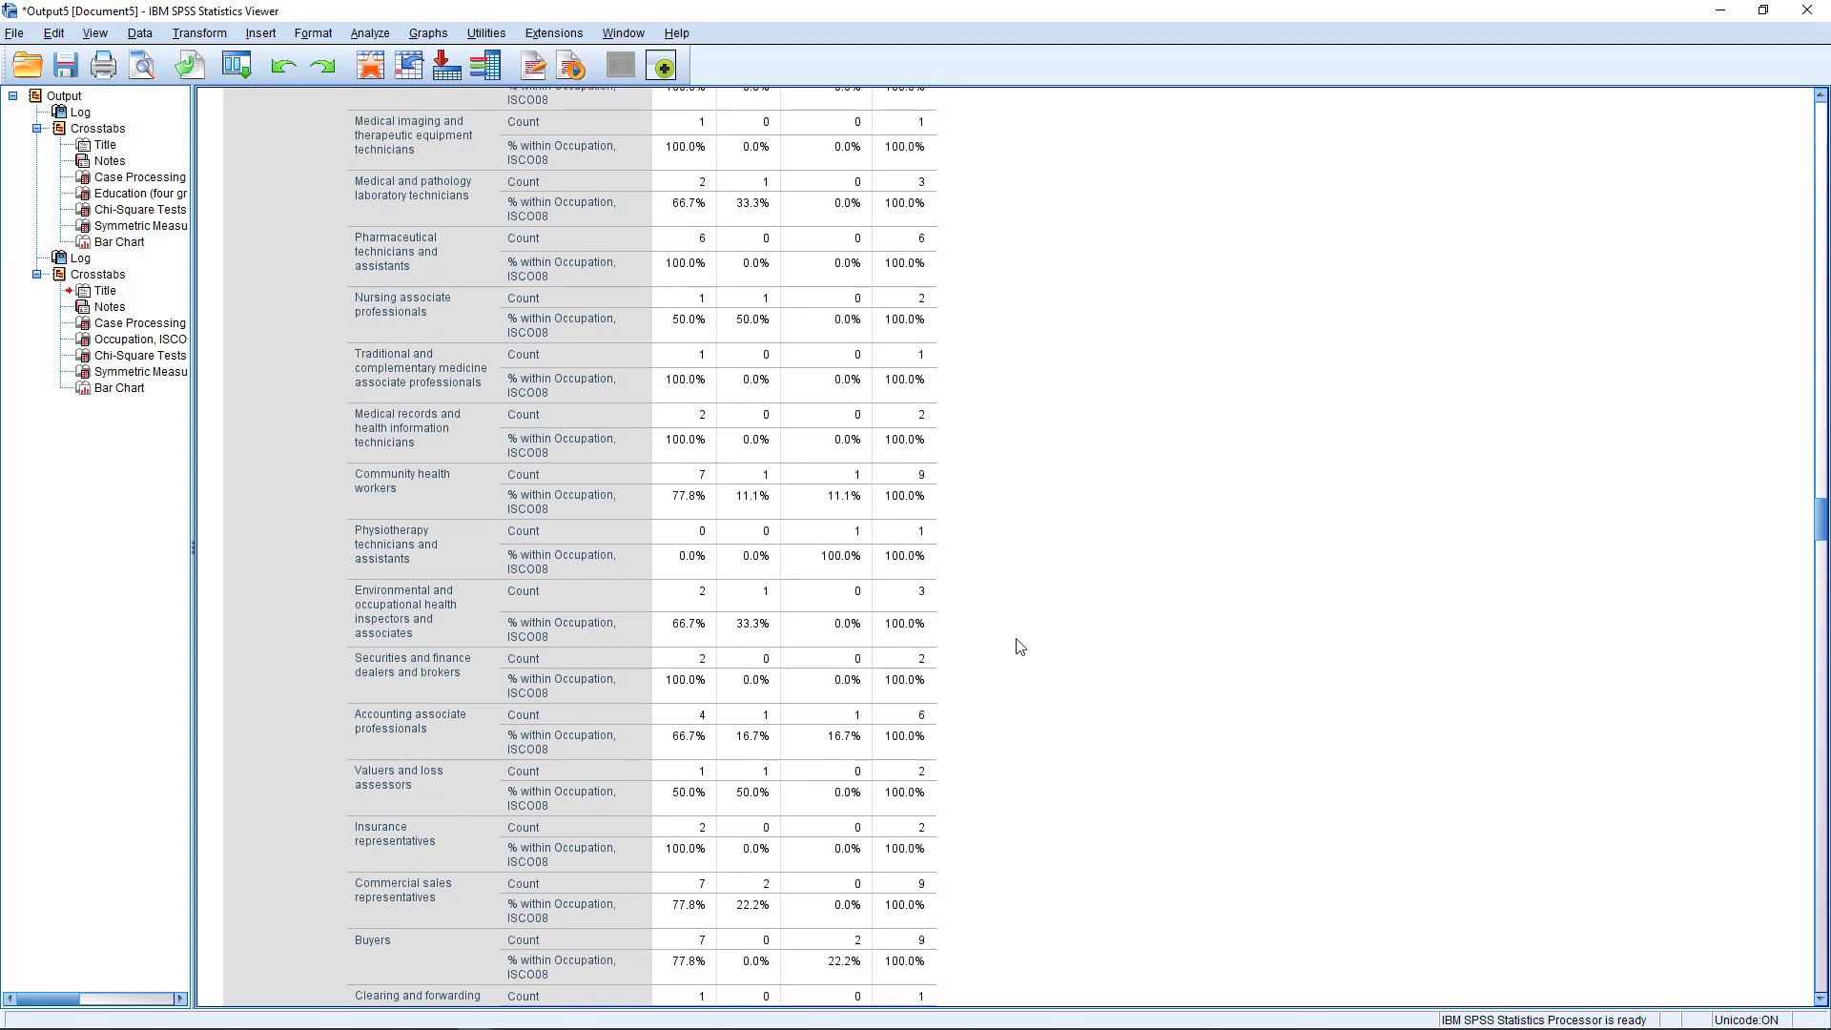
scroll(1019, 646, "down", 20)
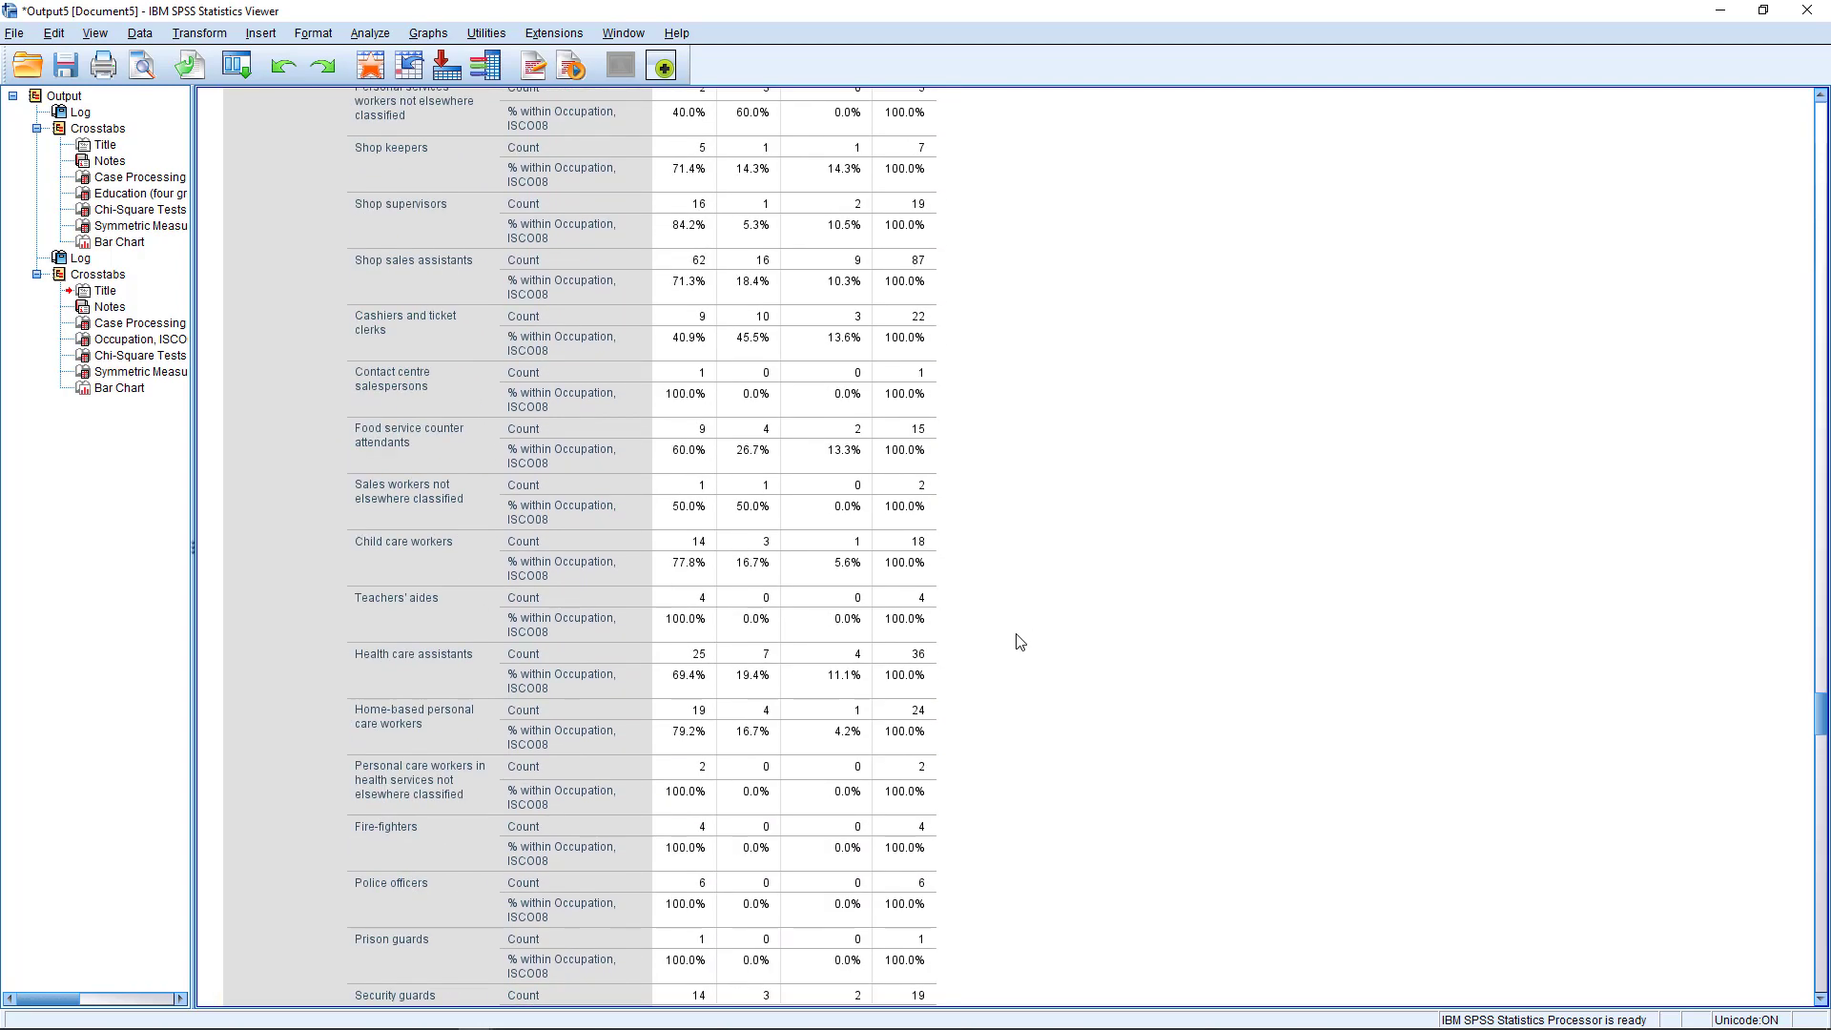
scroll(1020, 641, "down", 20)
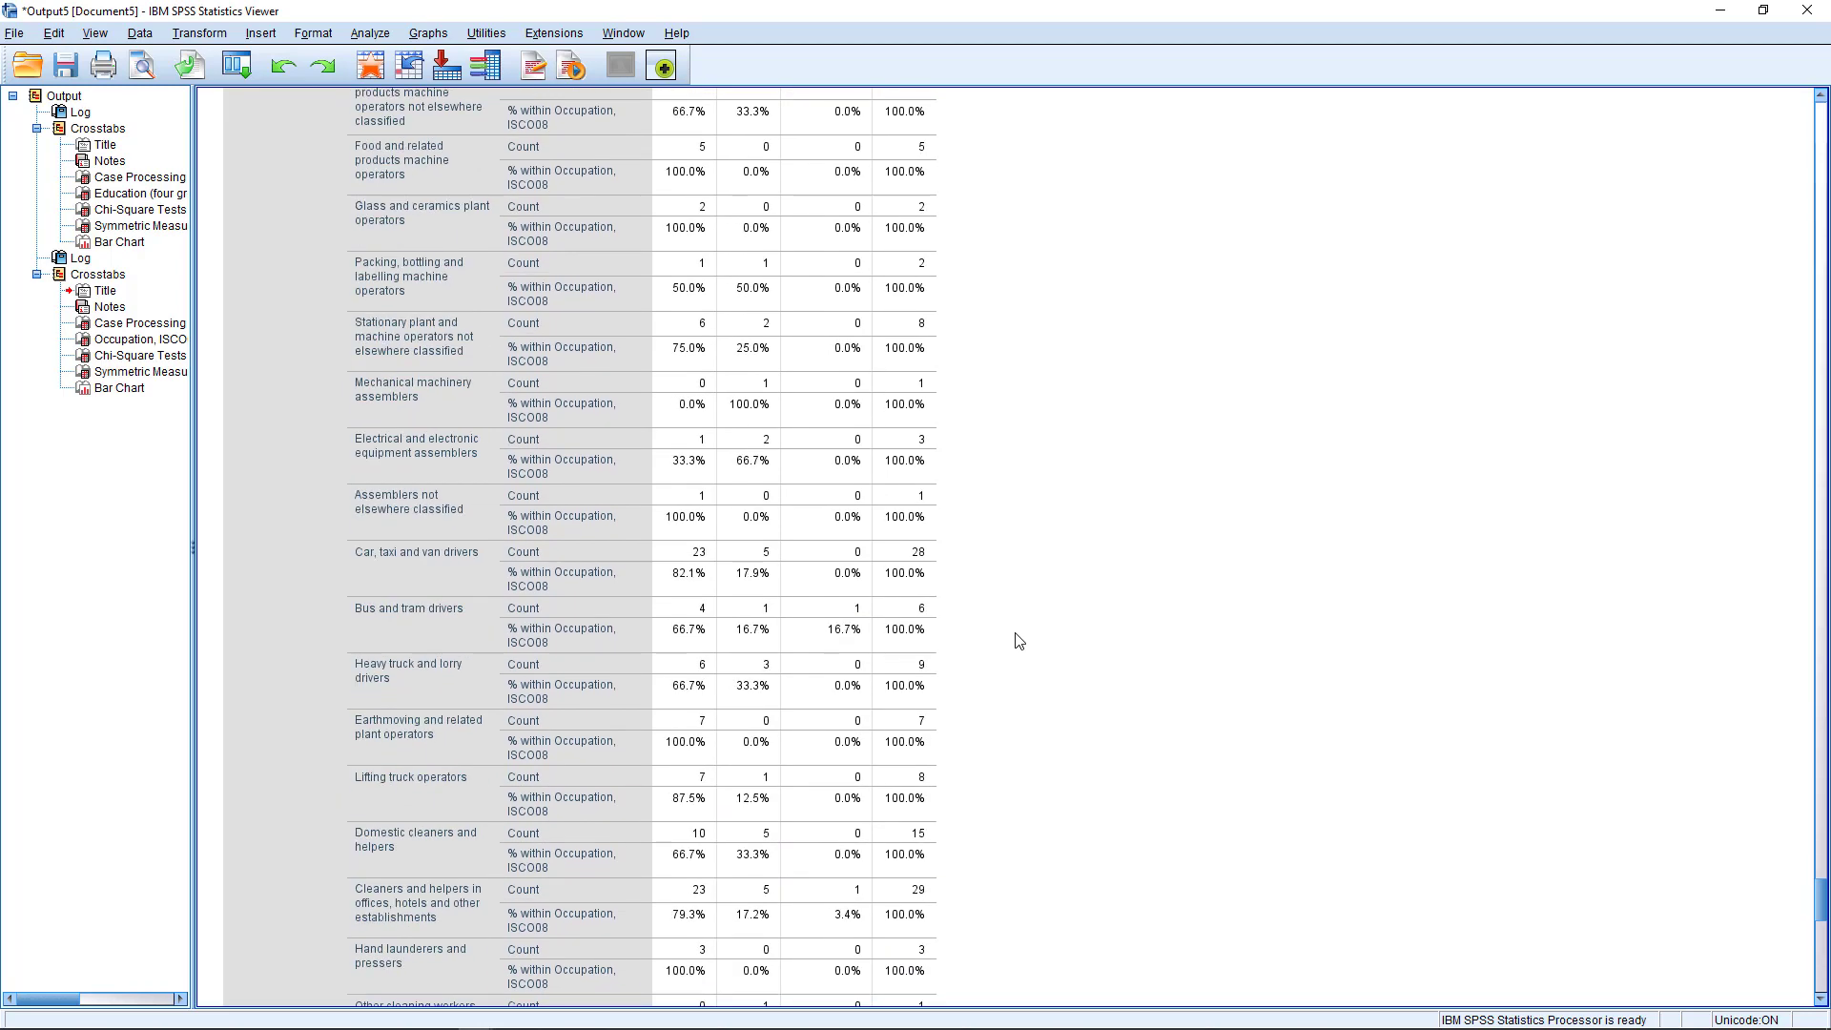
scroll(1019, 641, "down", 10)
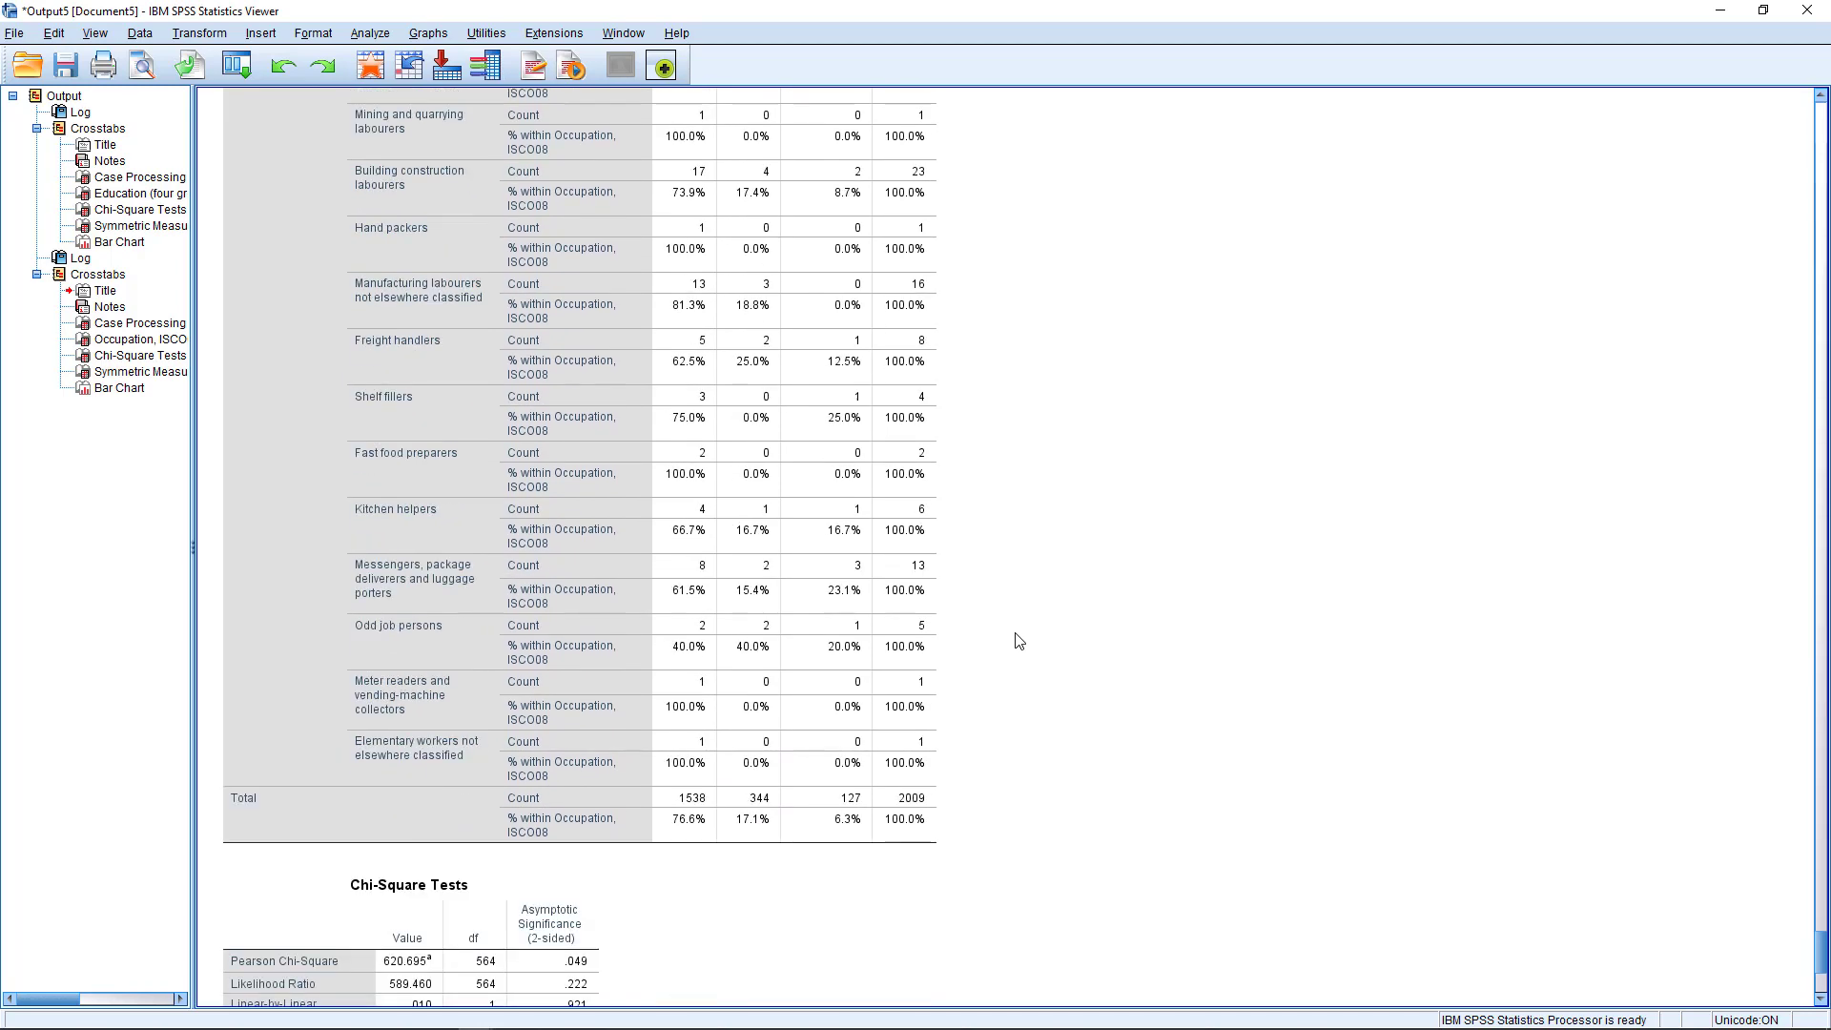
Step: Reopen the Crosstabs setup and replace isco08 with edgroup2 as the row variable
left_click(370, 35)
mouse_move(410, 81)
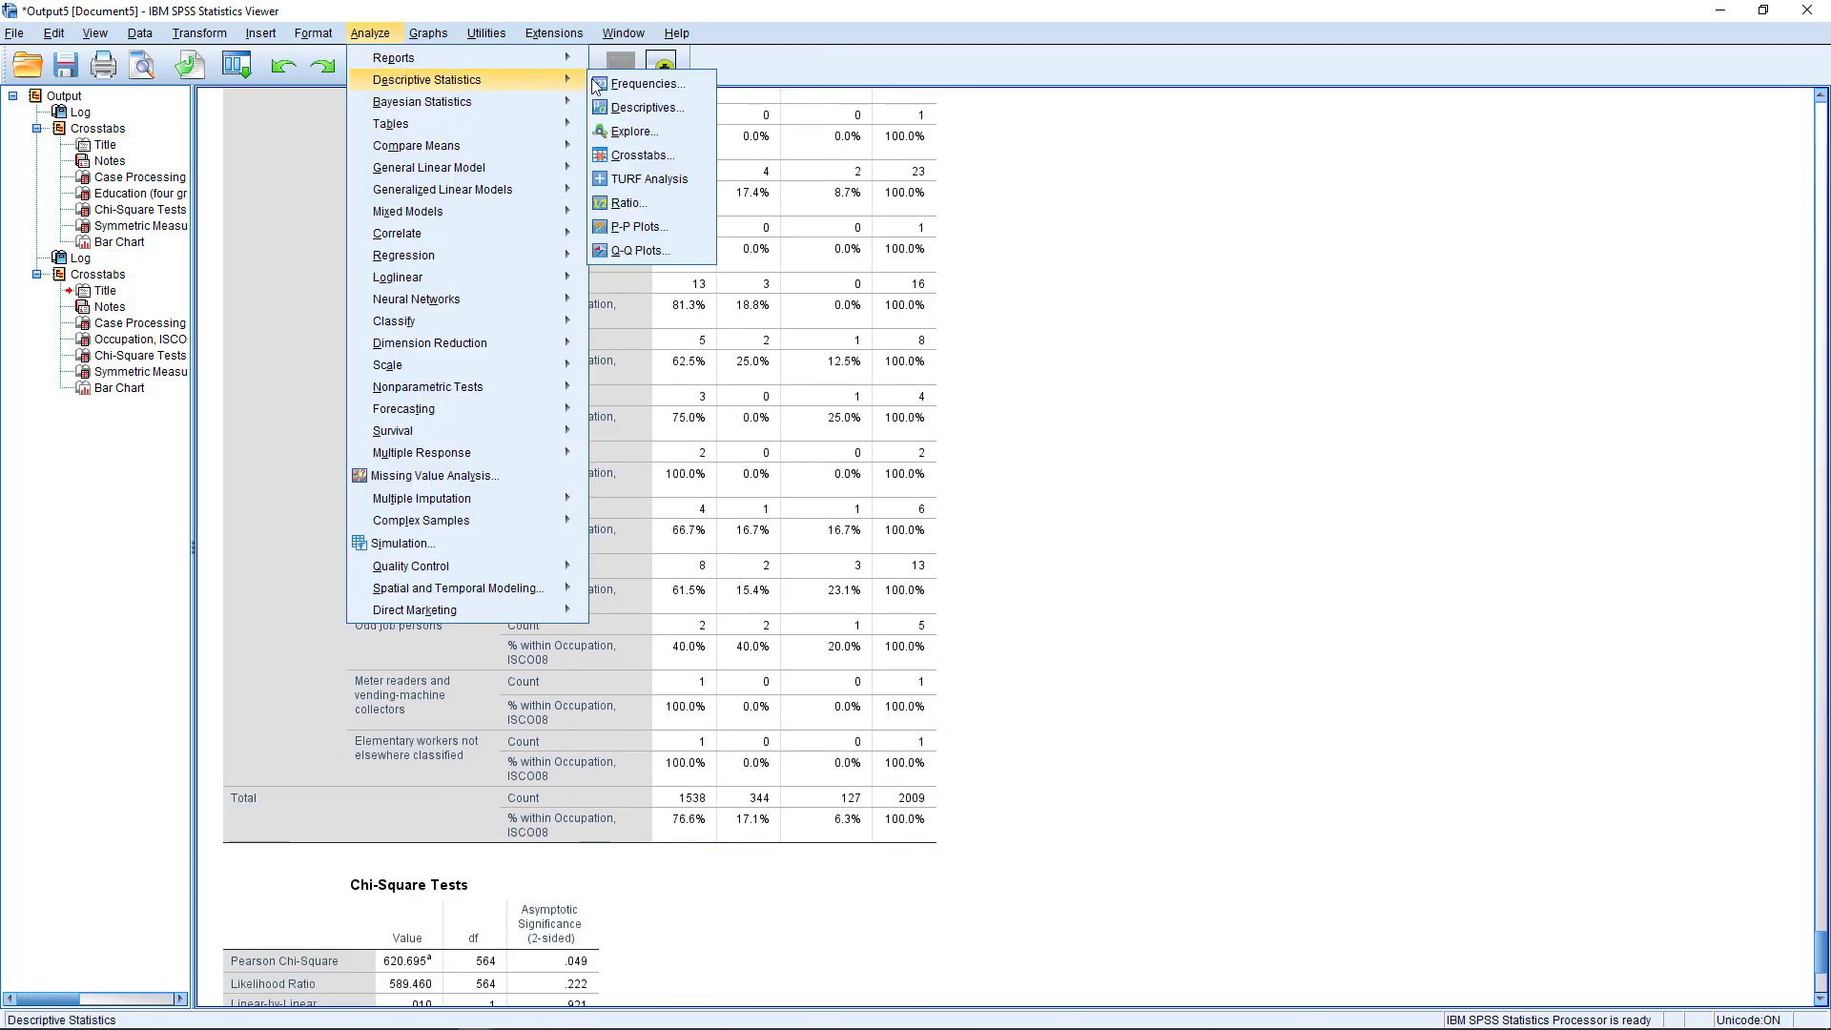
left_click(645, 155)
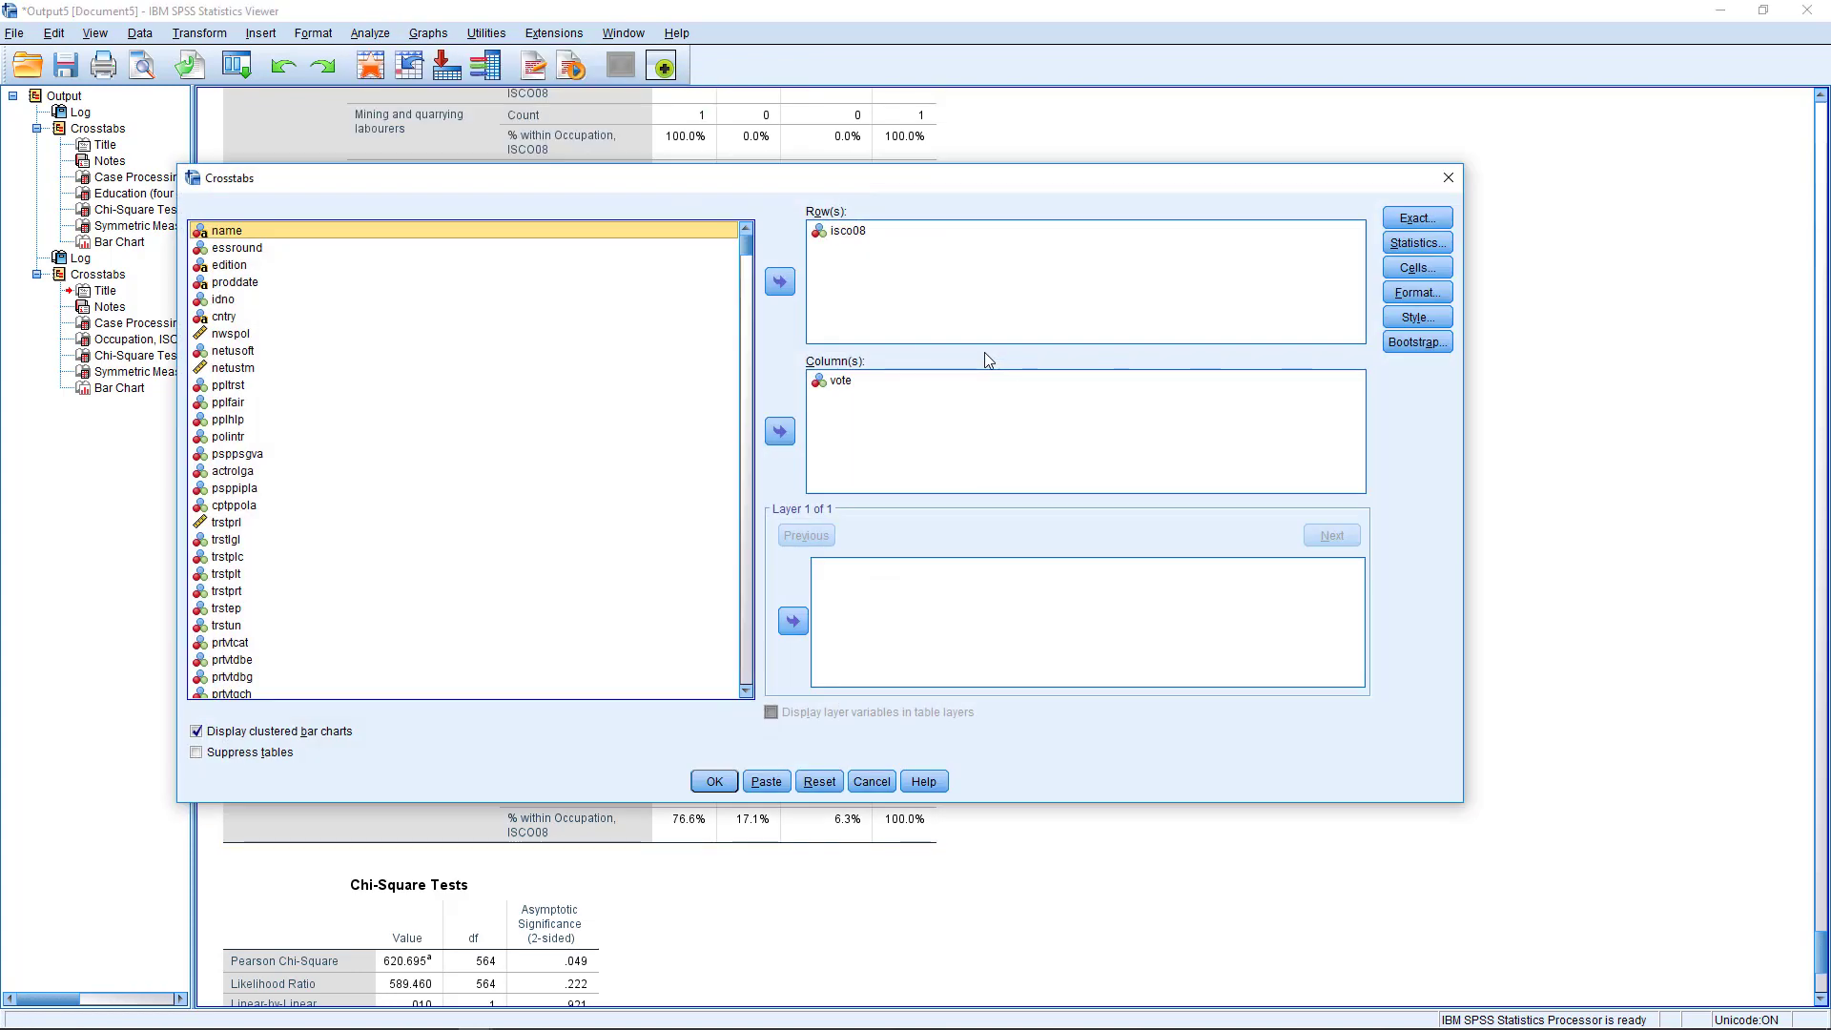
left_click(875, 234)
left_click(777, 282)
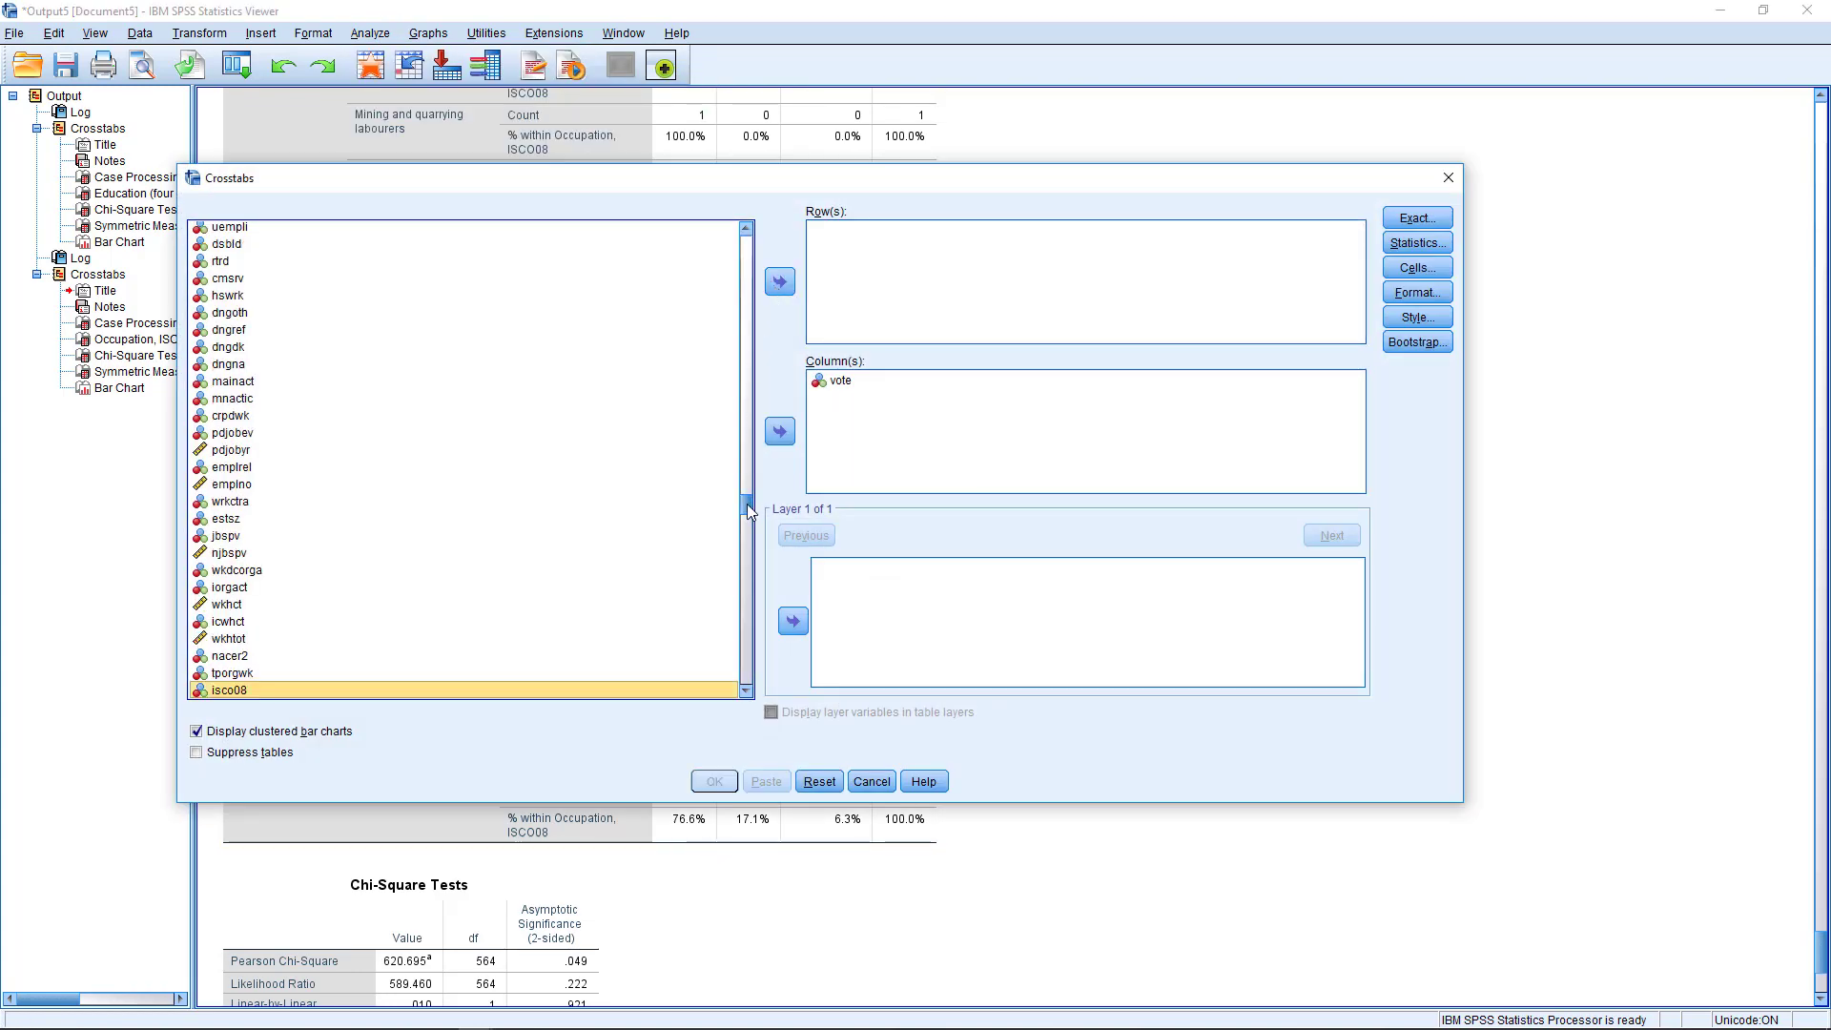
left_click_drag(747, 503, 746, 668)
left_click(250, 690)
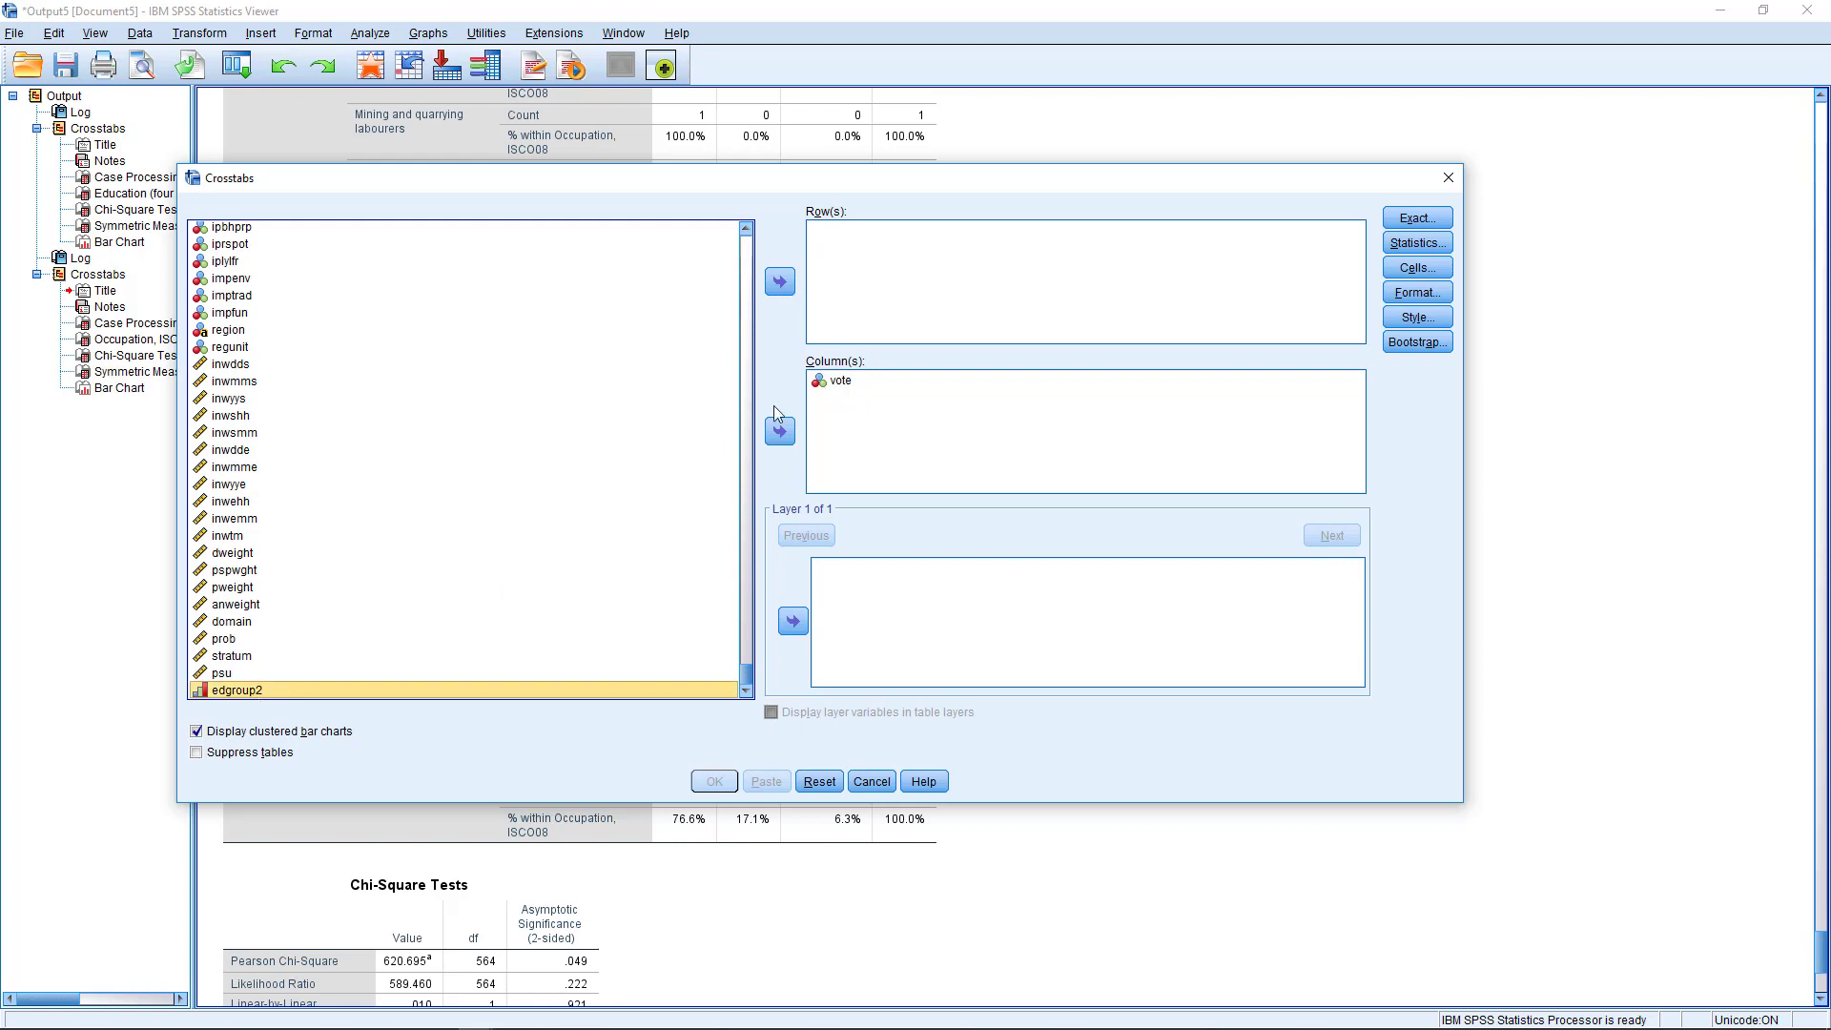
left_click(779, 281)
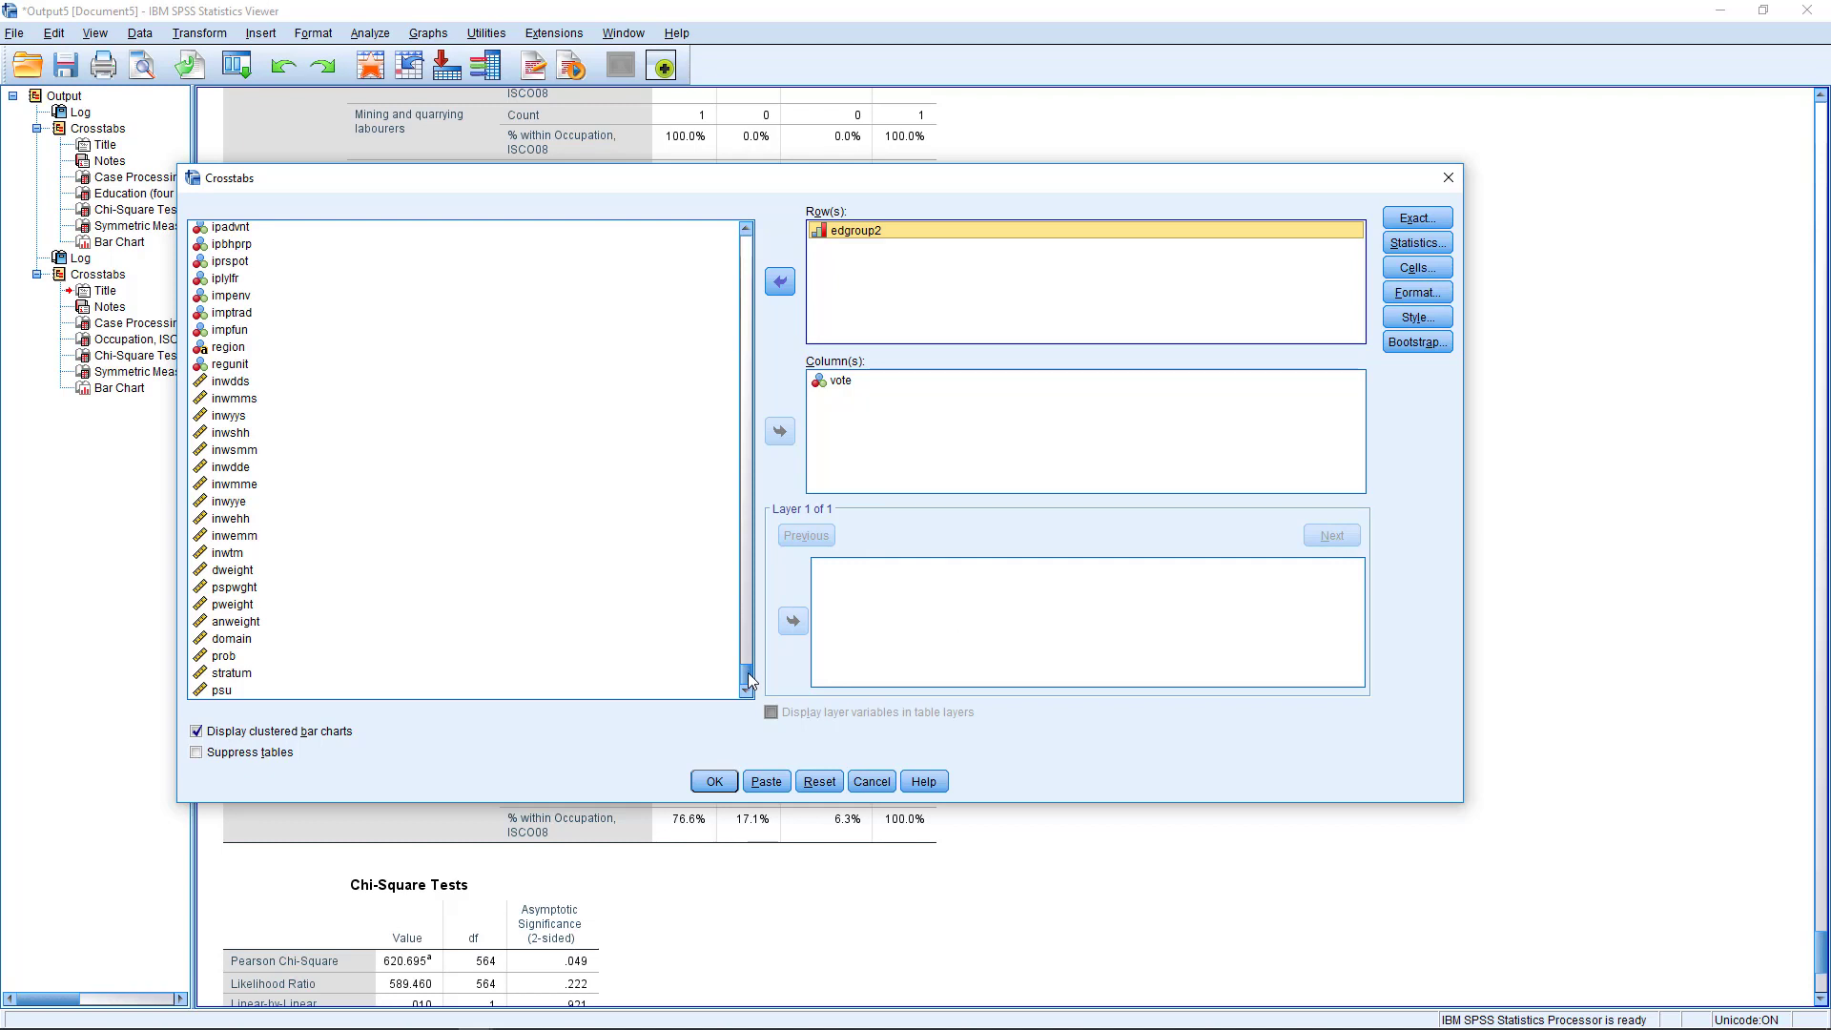
Step: Add gndr as the layer variable and run the crosstab of edgroup2 by vote
left_click_drag(747, 672, 746, 329)
left_click(261, 275)
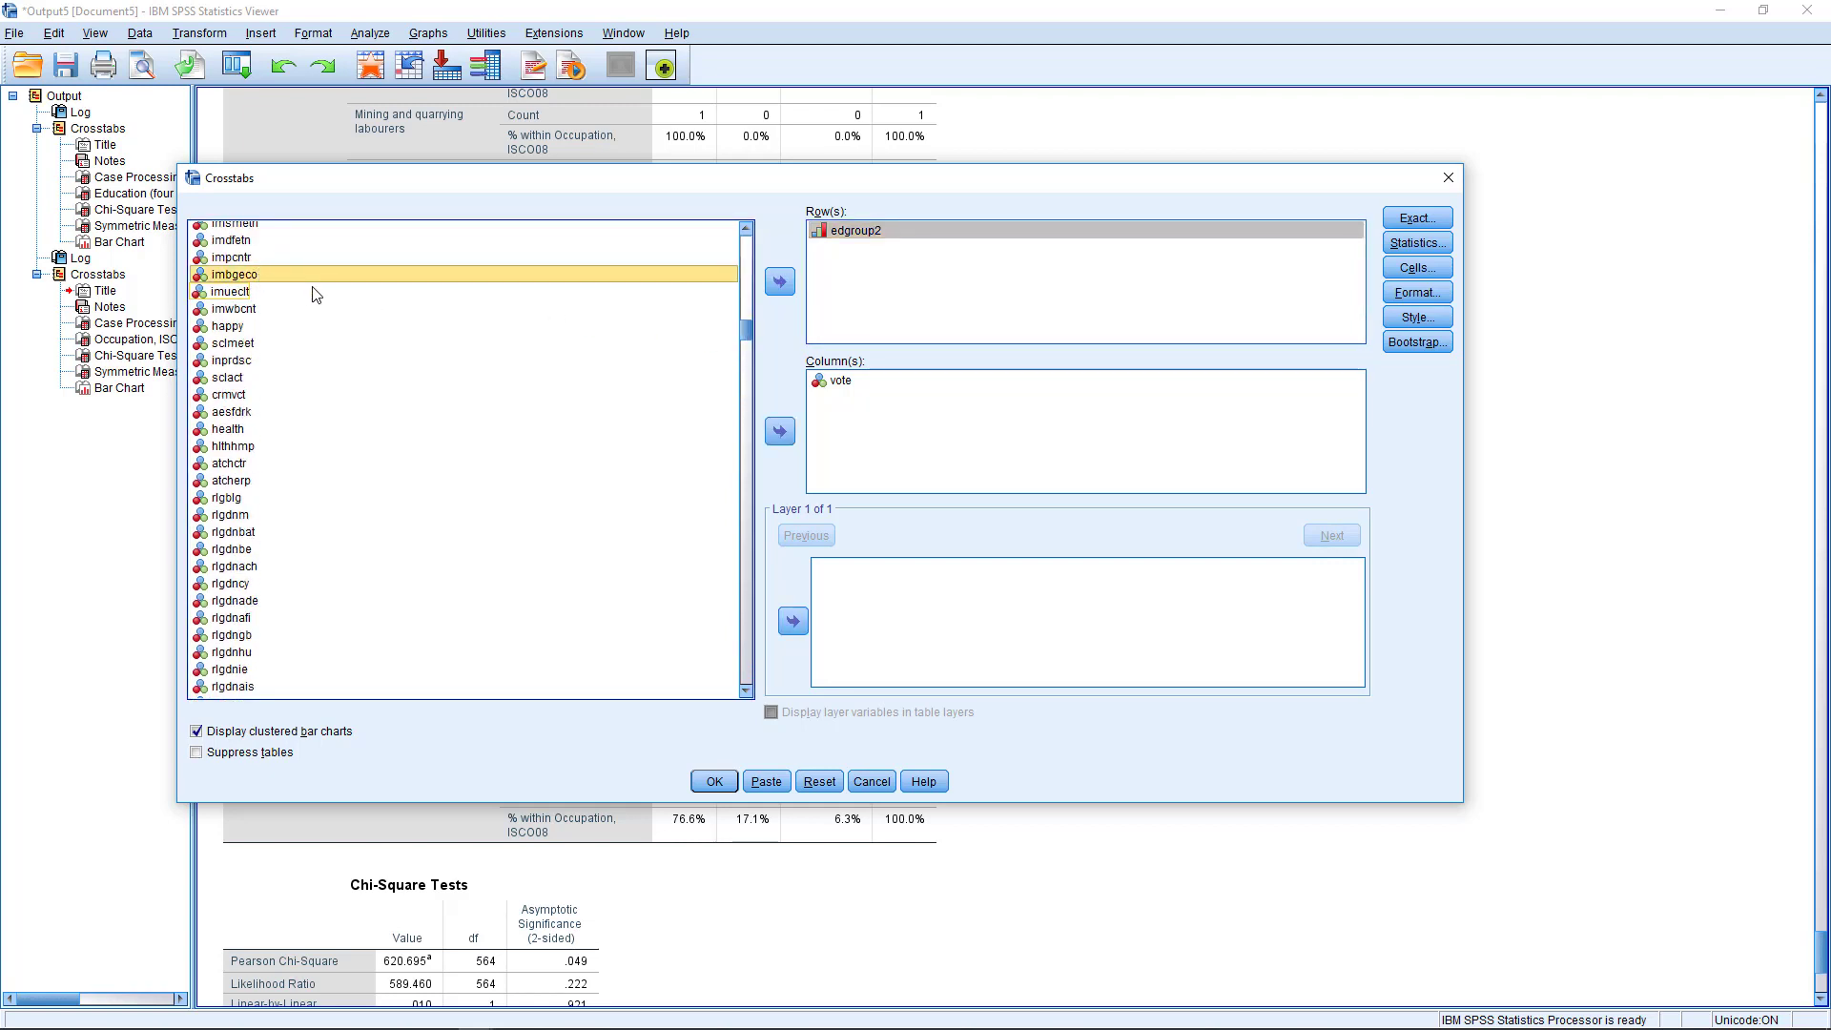
key("g")
key("g")
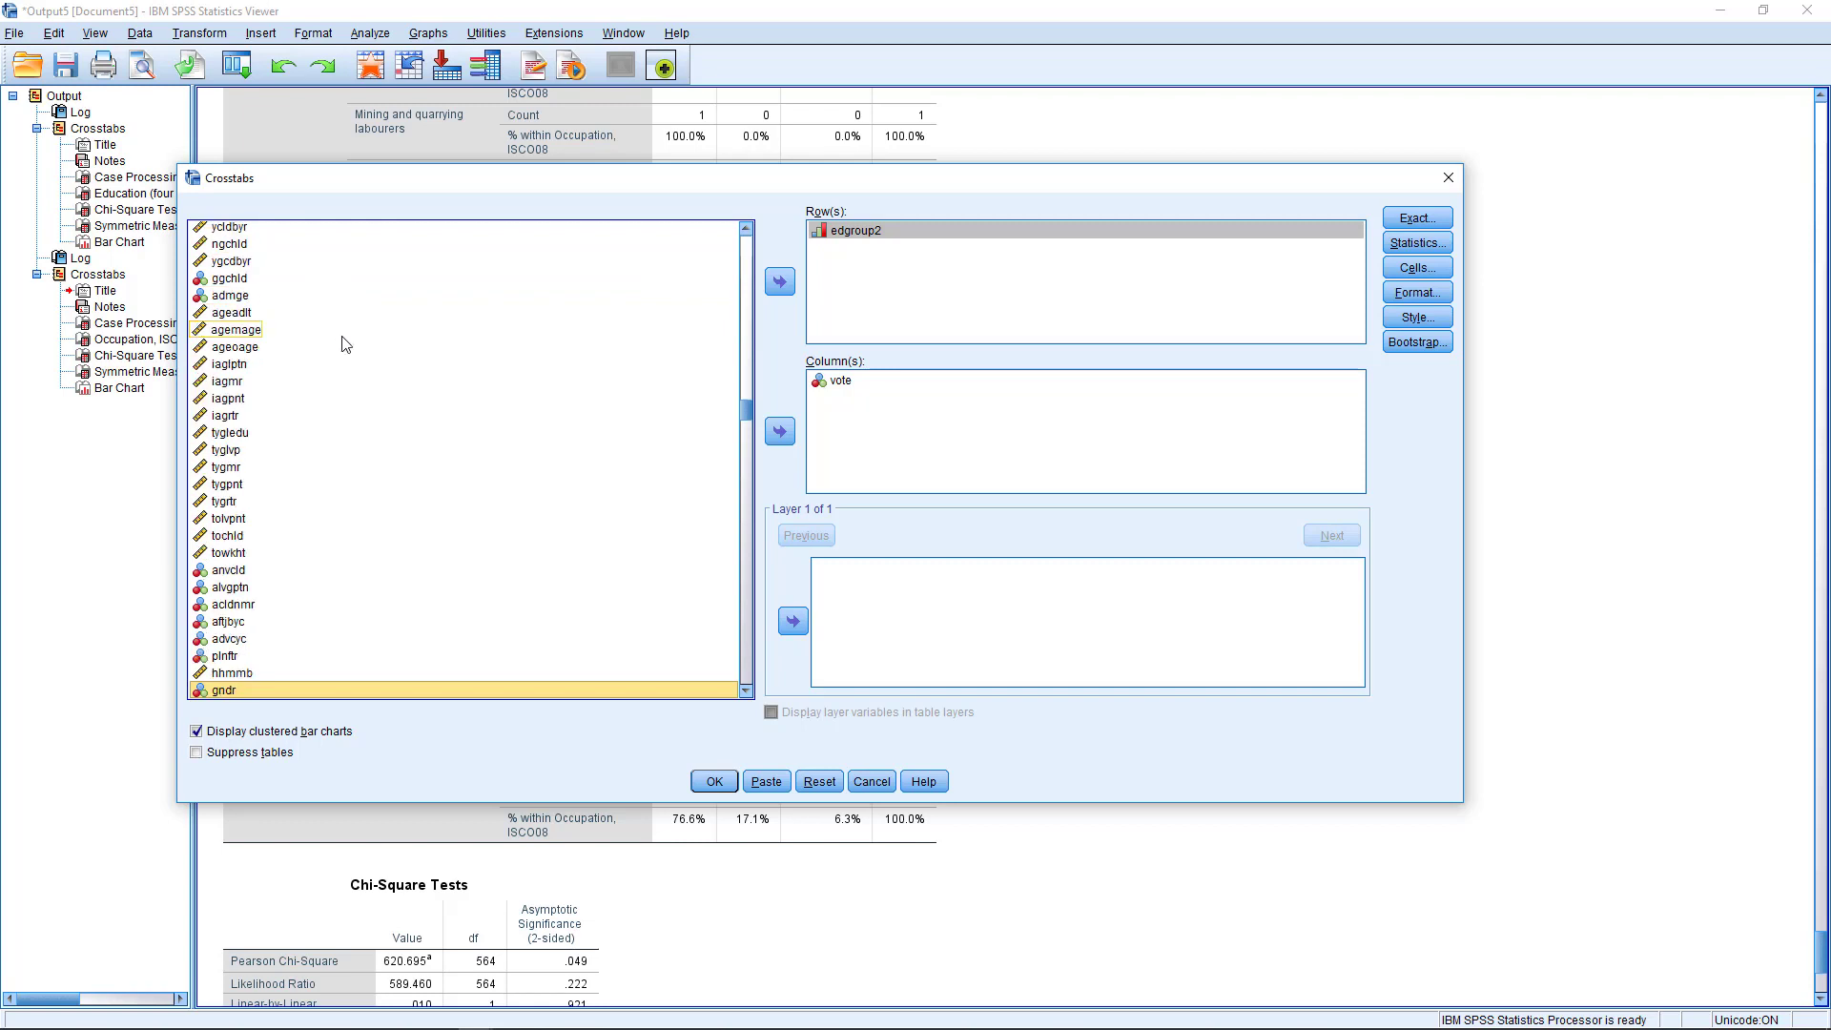
left_click(795, 622)
left_click(716, 783)
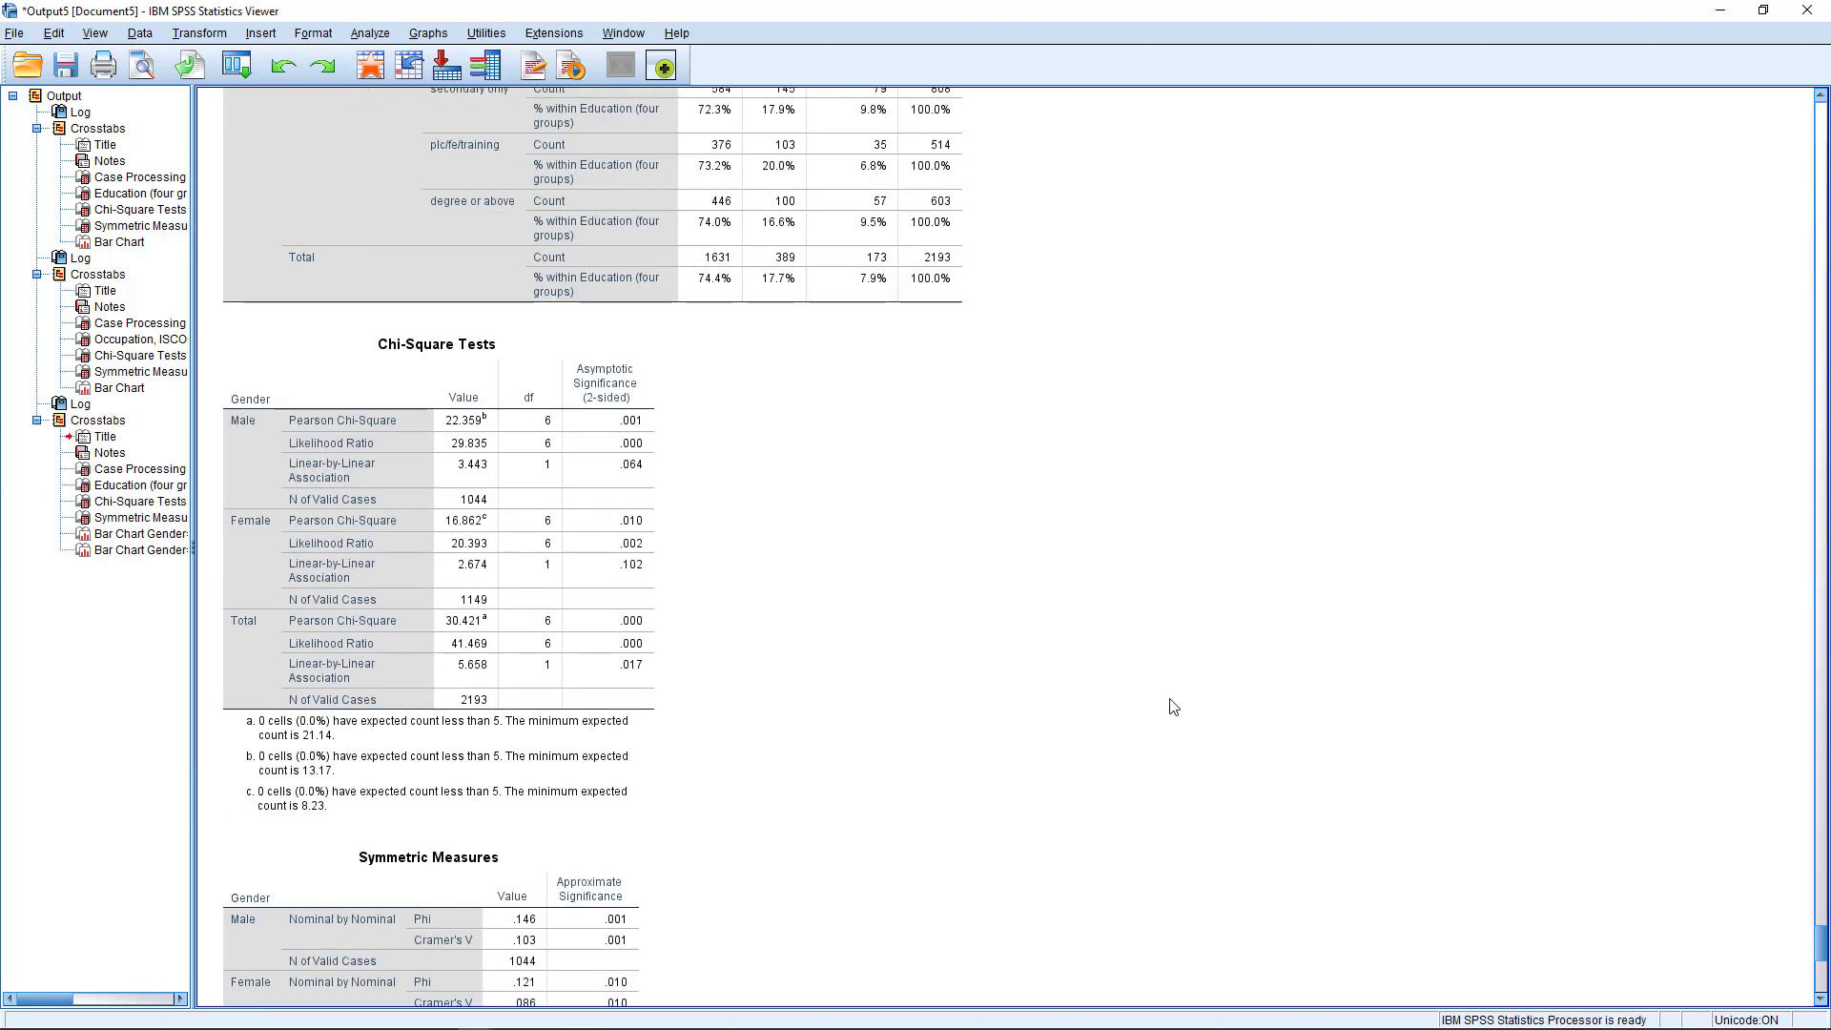
Step: Examine the gender-layered crosstab, comparing counts and row percentages by education for males, females and the total
scroll(1173, 705, "down", 1)
scroll(982, 581, "up", 9)
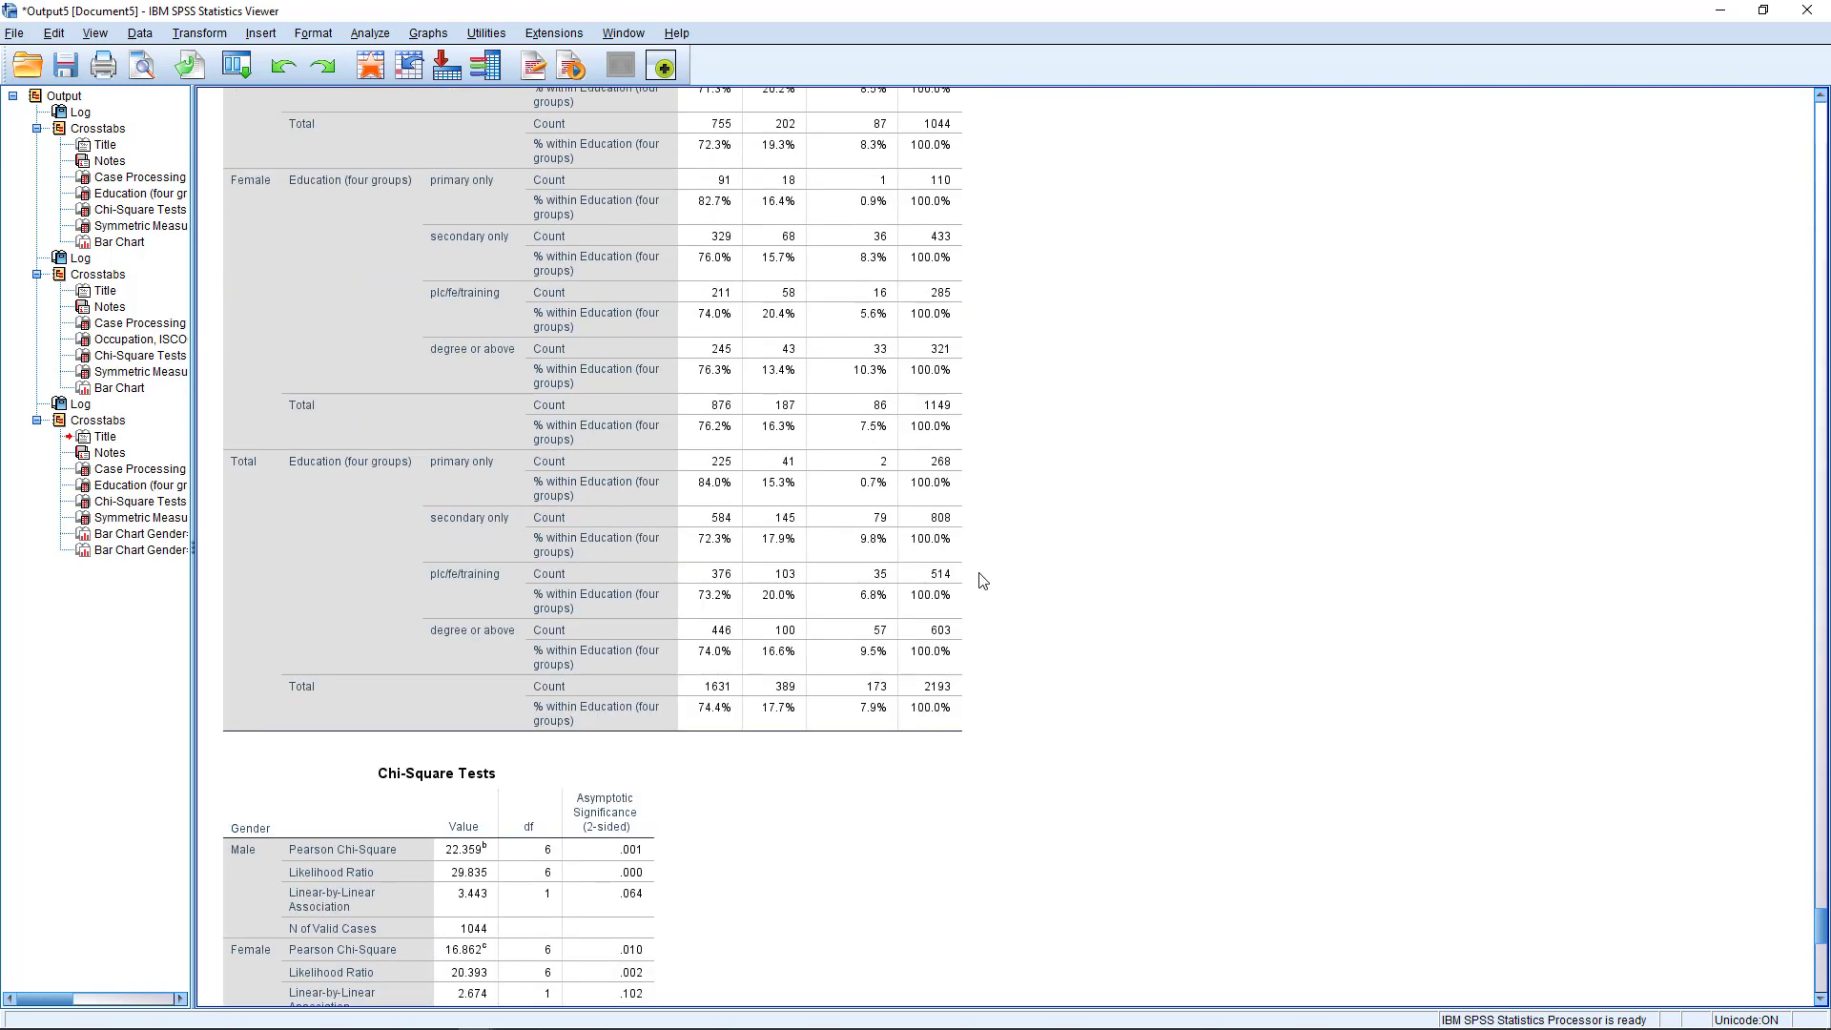
left_click(341, 205)
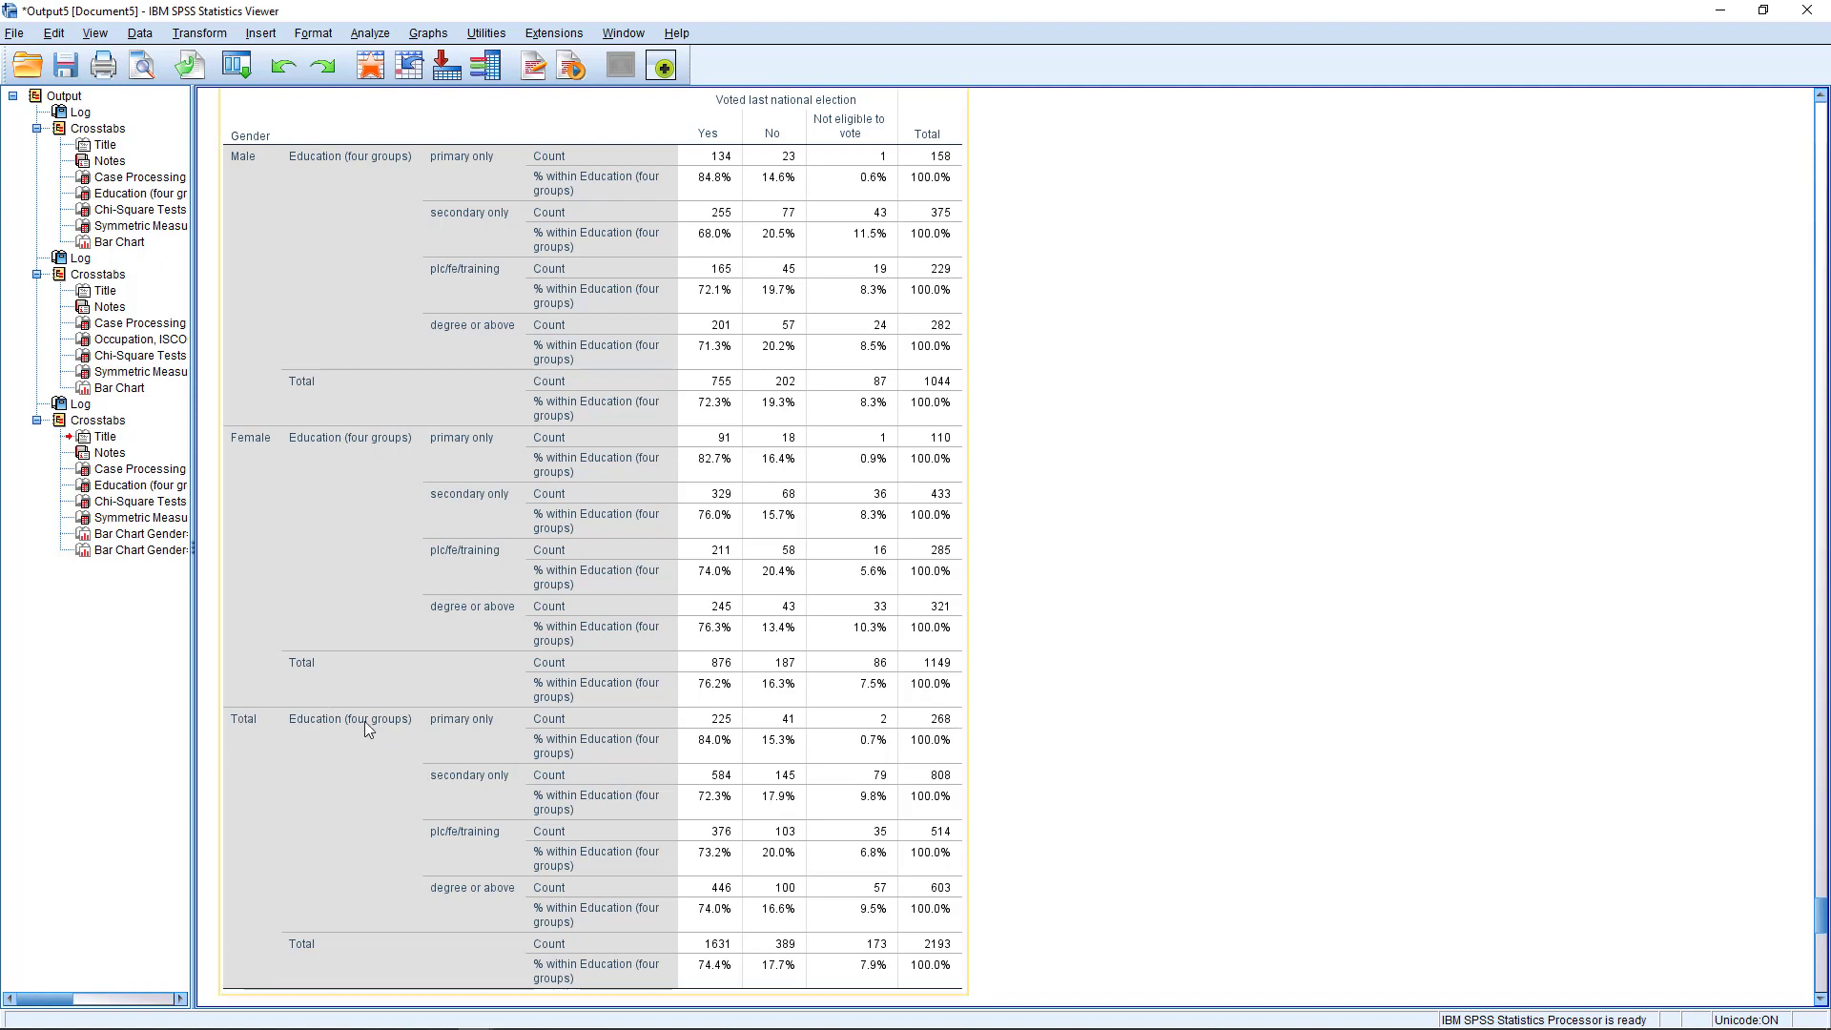
left_click(998, 729)
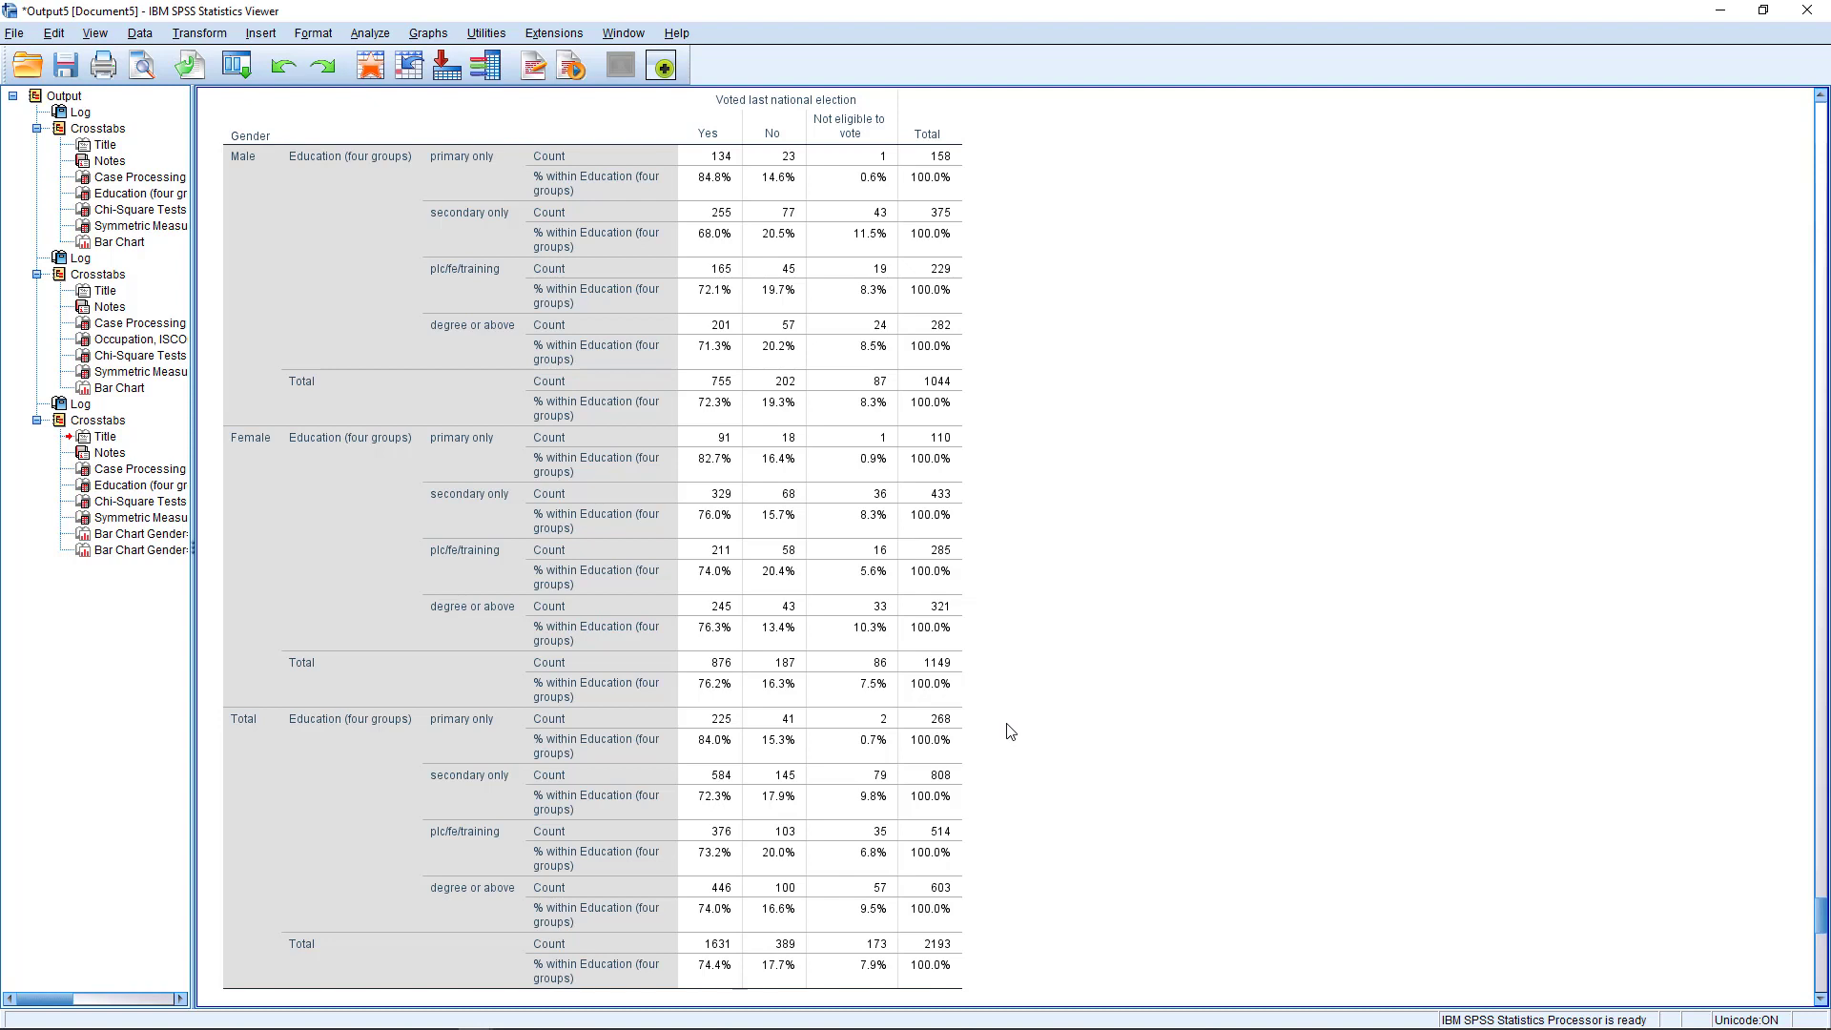
left_click(968, 727)
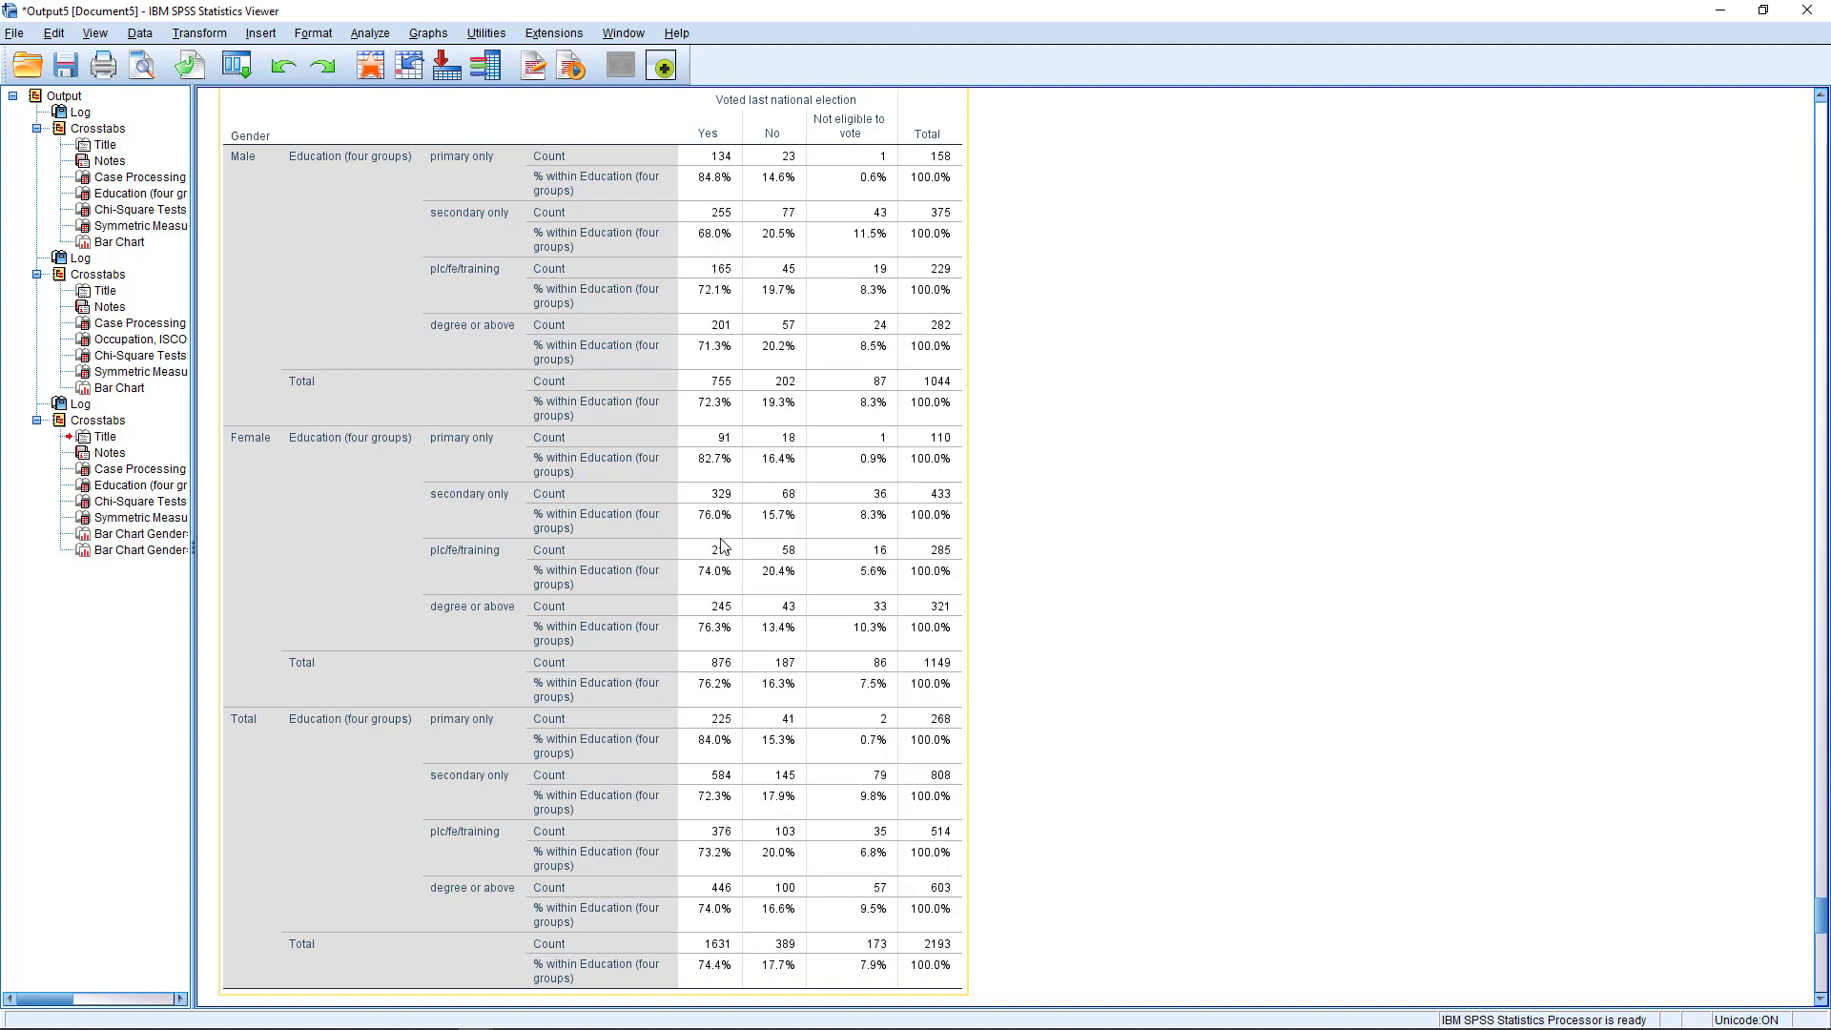
left_click(1109, 527)
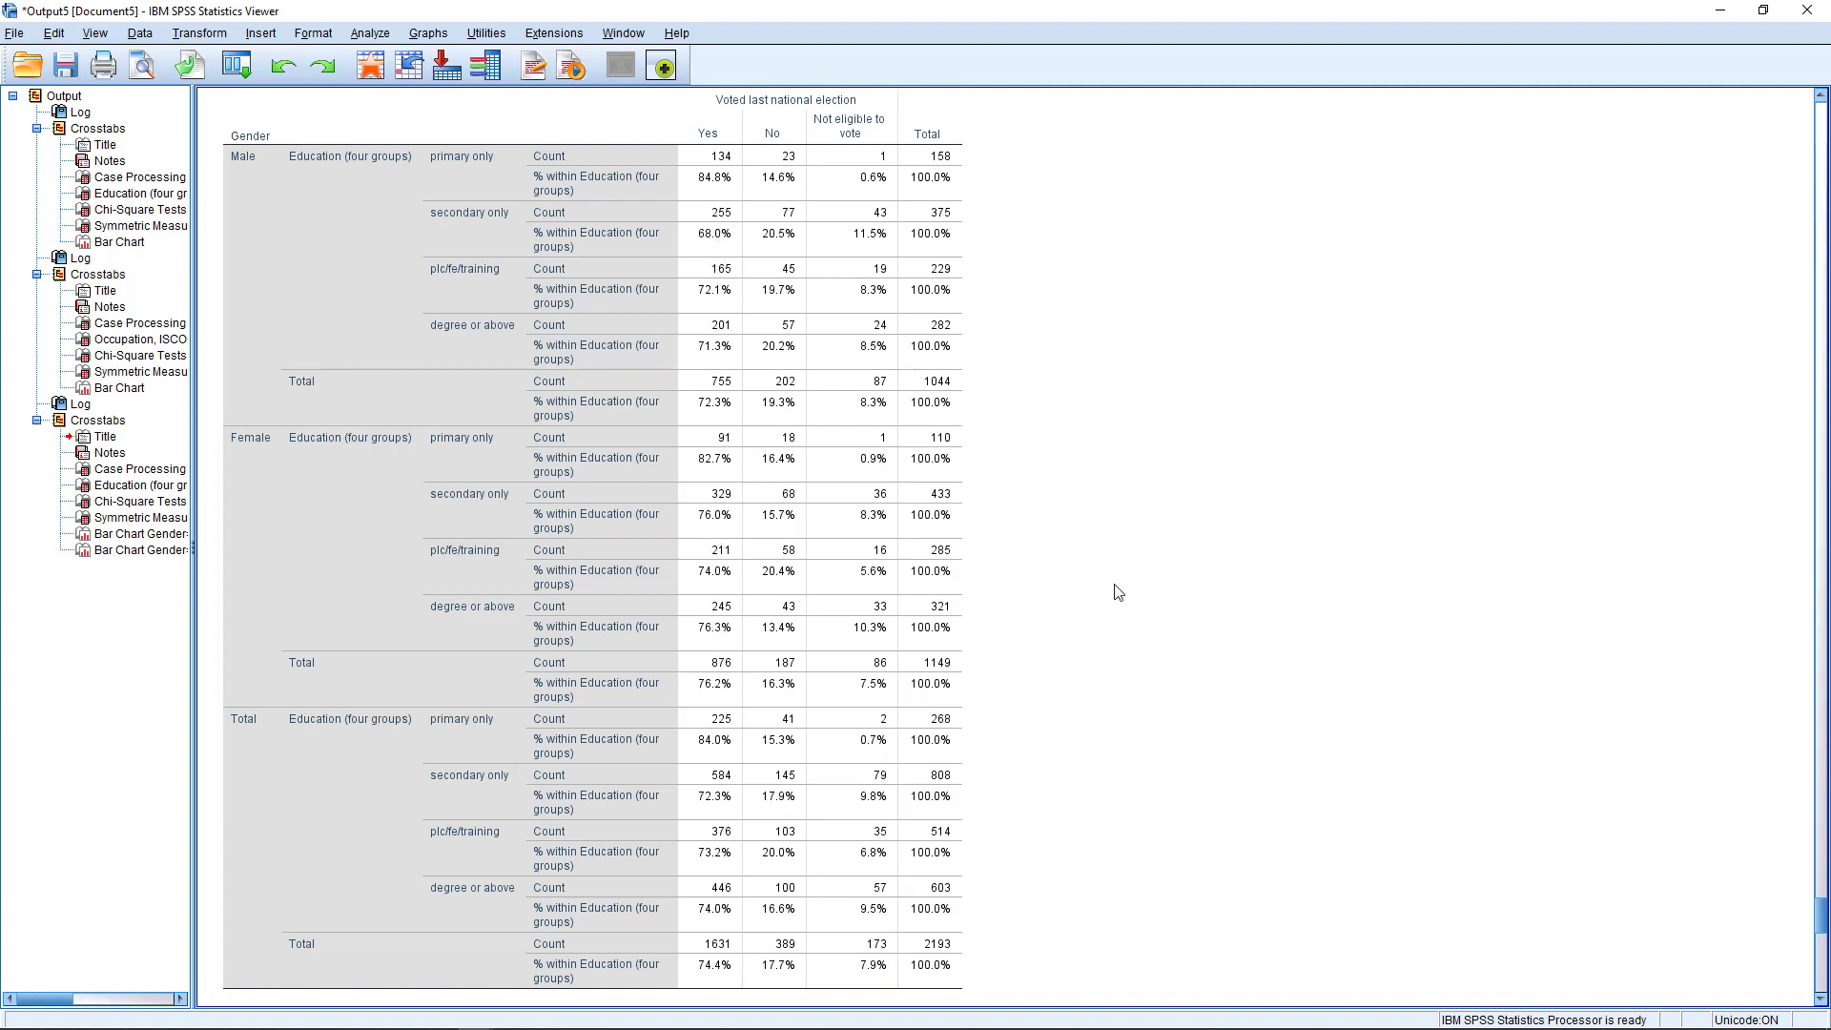